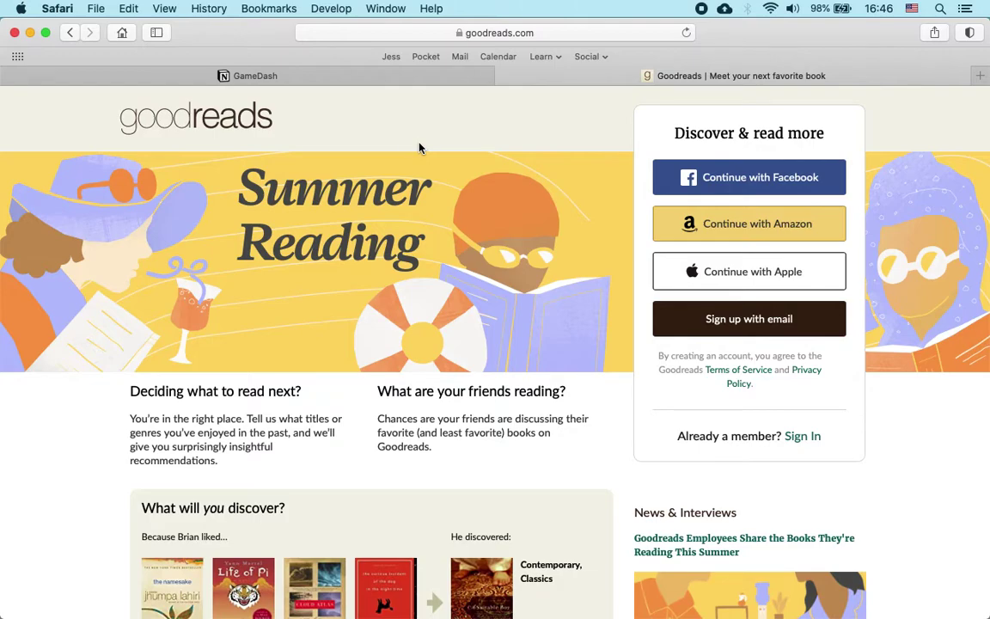
{"action": "scroll", "coordinate": [512, 252], "scroll_direction": "down", "scroll_amount": 3}
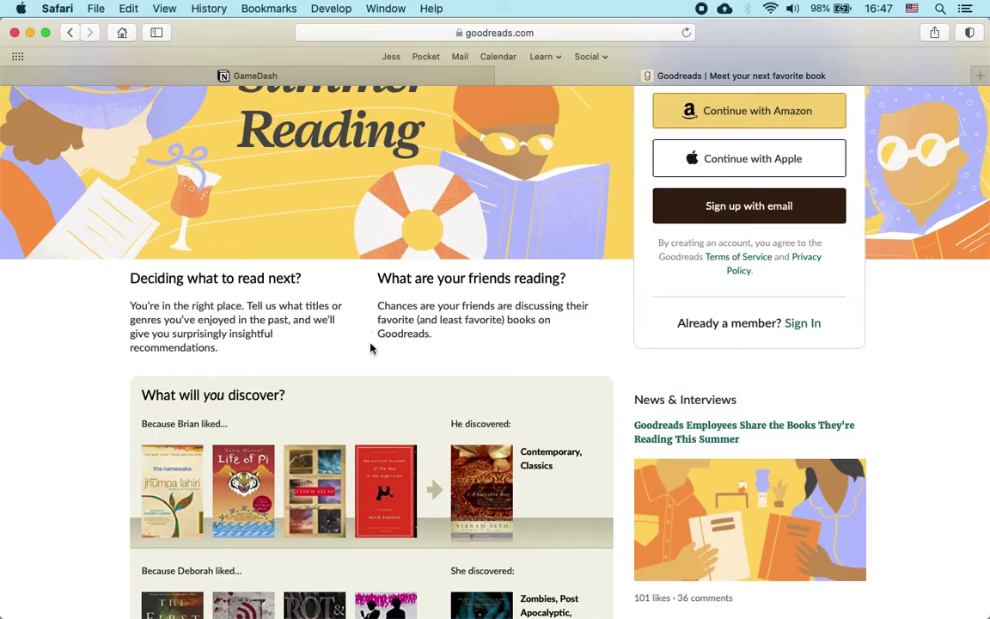
{"action": "scroll", "coordinate": [475, 243], "scroll_direction": "up", "scroll_amount": 3}
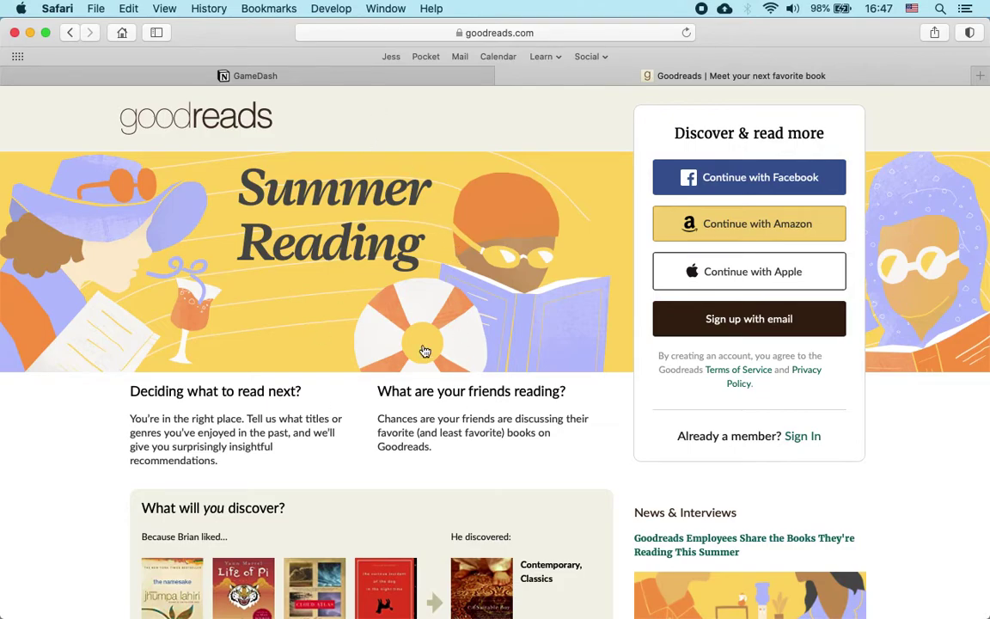
- Switch to the GameDash page in Notion and open Development from the Maps gallery as a full page
{"action": "left_click", "coordinate": [321, 79]}
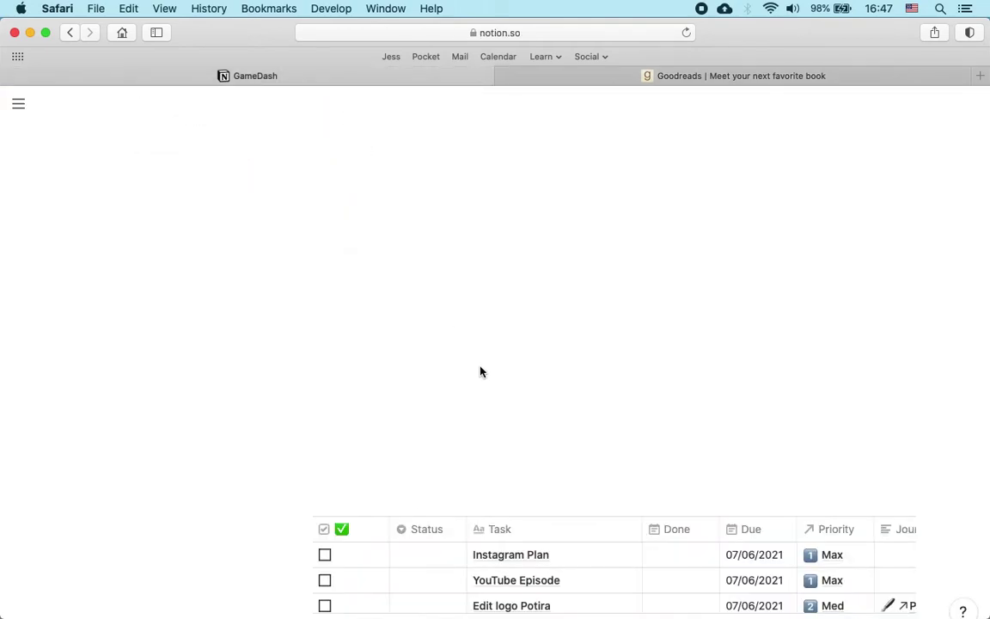
{"action": "scroll", "coordinate": [480, 366], "scroll_direction": "down", "scroll_amount": 2}
{"action": "scroll", "coordinate": [481, 366], "scroll_direction": "up", "scroll_amount": 4}
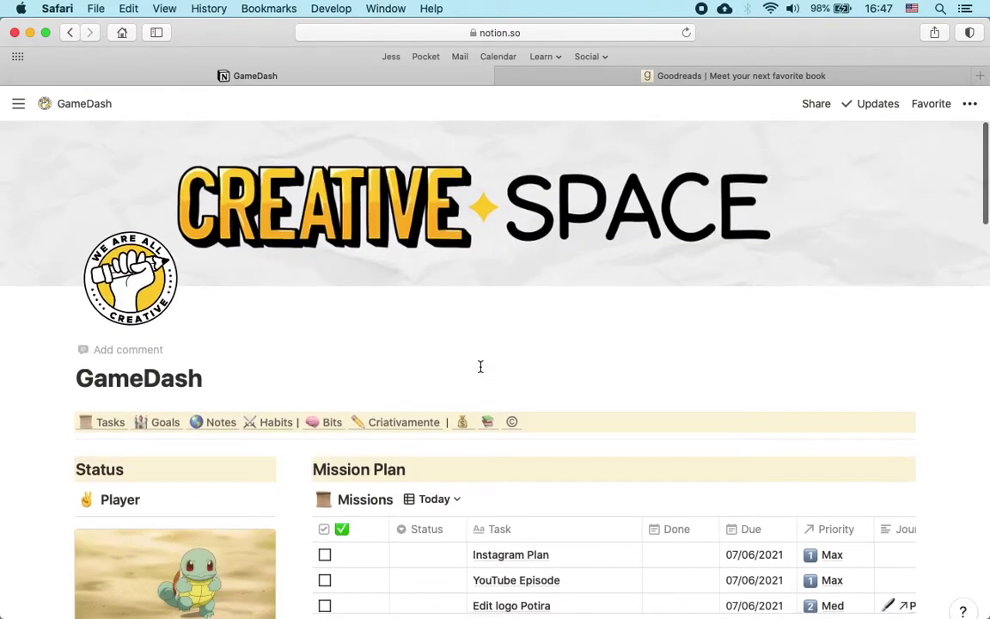
{"action": "scroll", "coordinate": [480, 366], "scroll_direction": "down", "scroll_amount": 3}
{"action": "scroll", "coordinate": [481, 366], "scroll_direction": "up", "scroll_amount": 3}
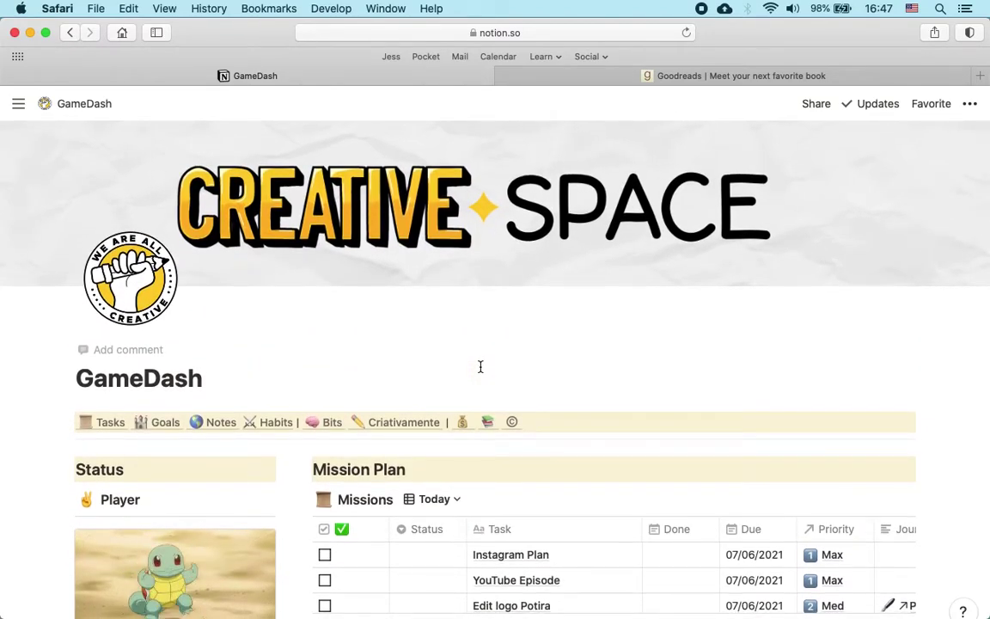
{"action": "scroll", "coordinate": [480, 366], "scroll_direction": "down", "scroll_amount": 10}
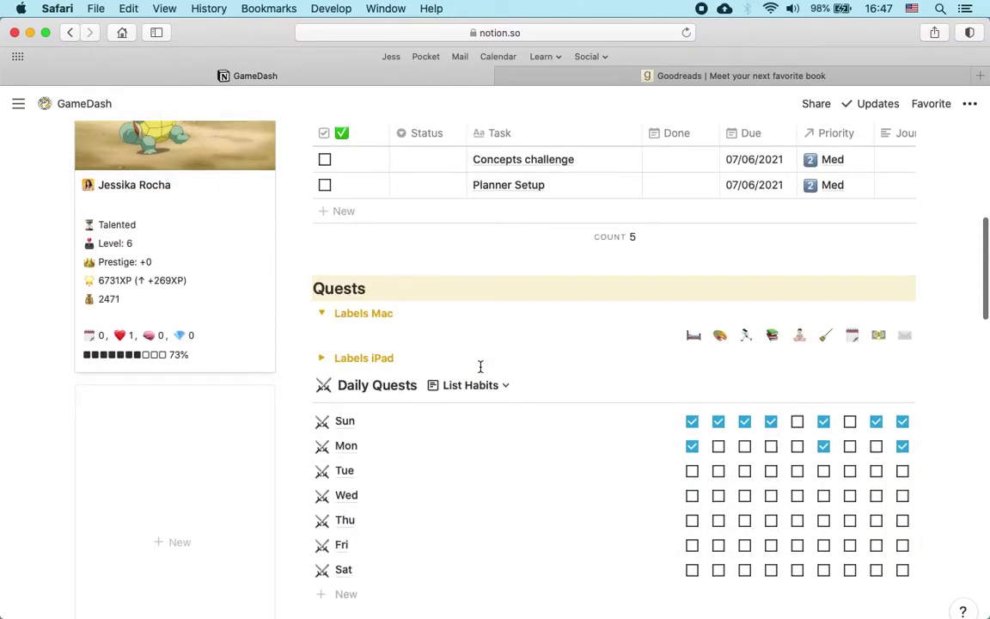
{"action": "scroll", "coordinate": [481, 366], "scroll_direction": "down", "scroll_amount": 10}
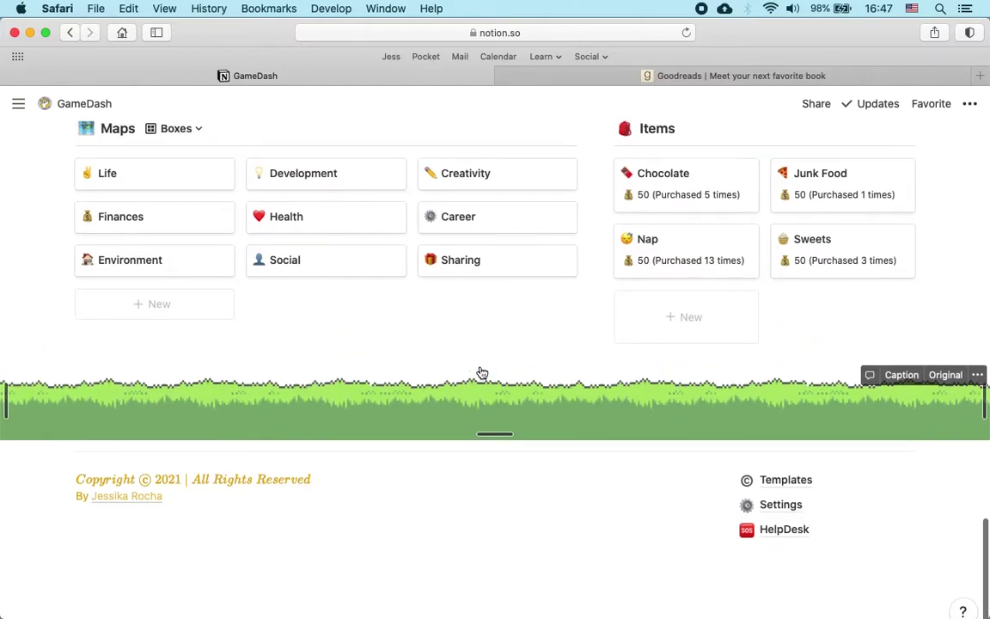
{"action": "scroll", "coordinate": [482, 373], "scroll_direction": "up", "scroll_amount": 2}
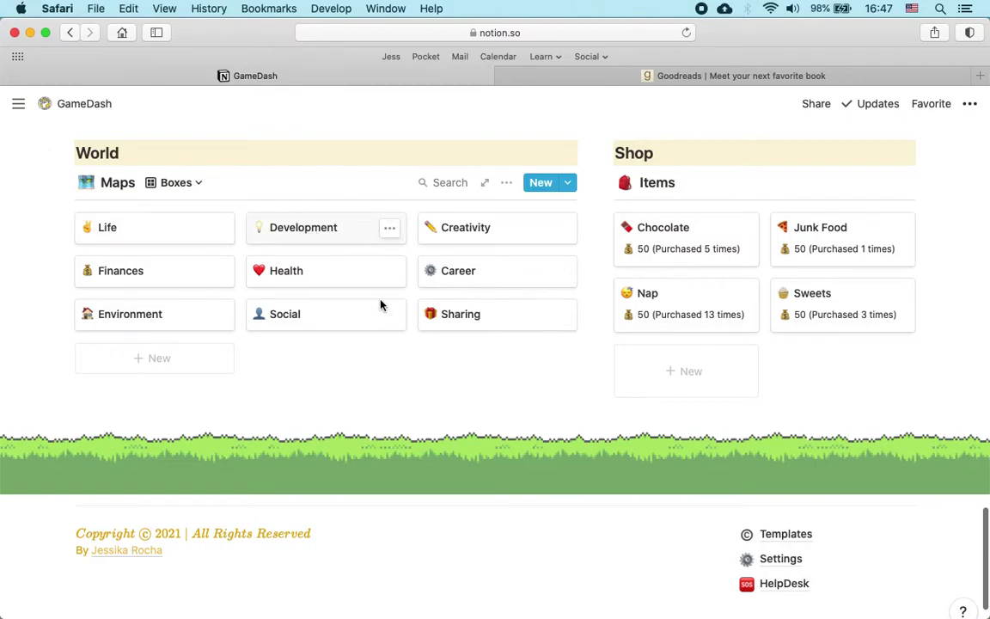
{"action": "left_click", "coordinate": [292, 228]}
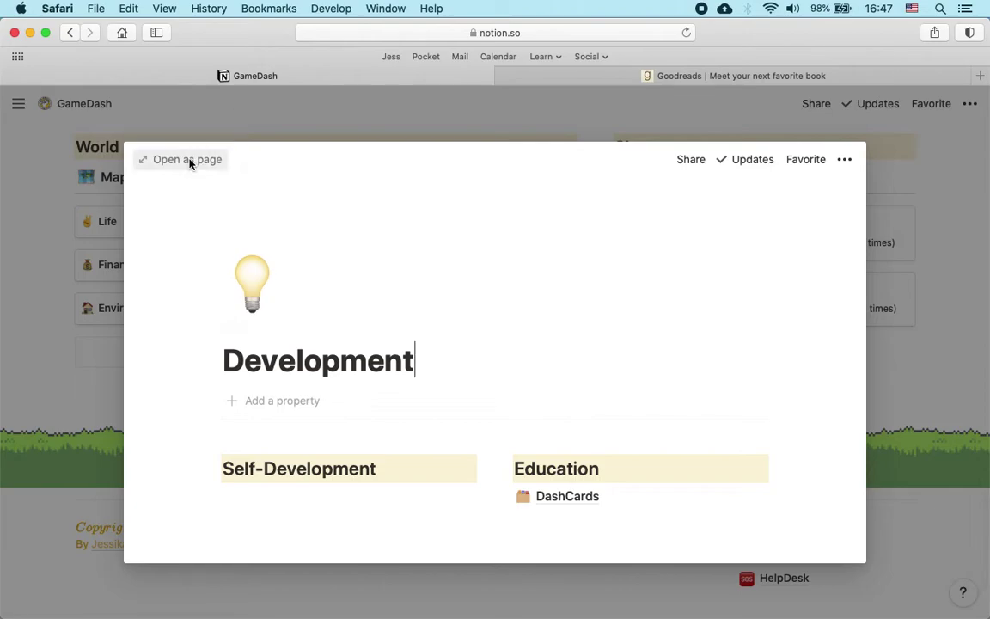
{"action": "left_click", "coordinate": [190, 163]}
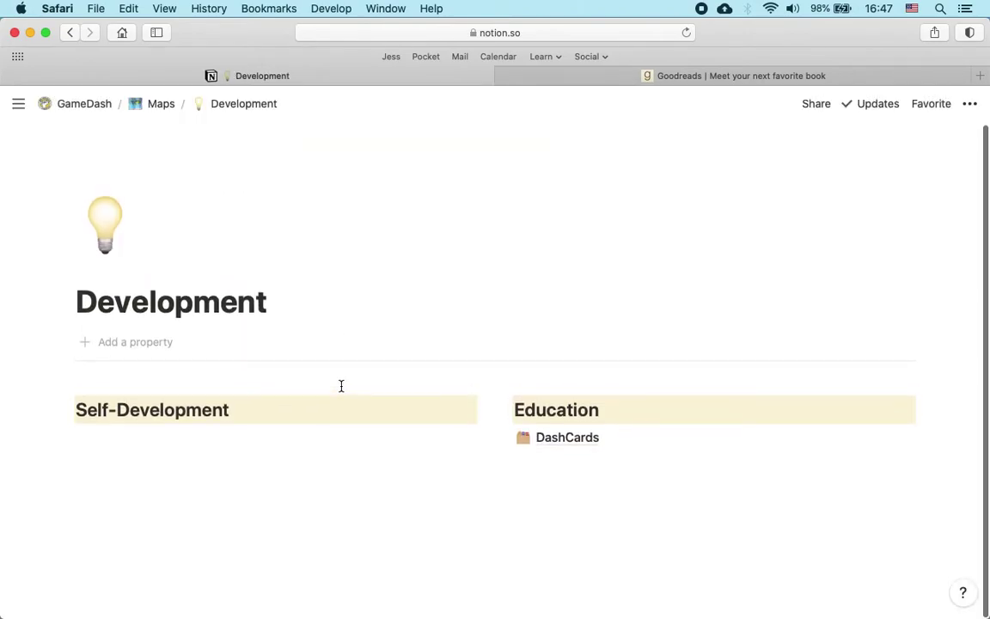
- Create a sub-page titled Books under the Self-Development heading
{"action": "left_click", "coordinate": [147, 439]}
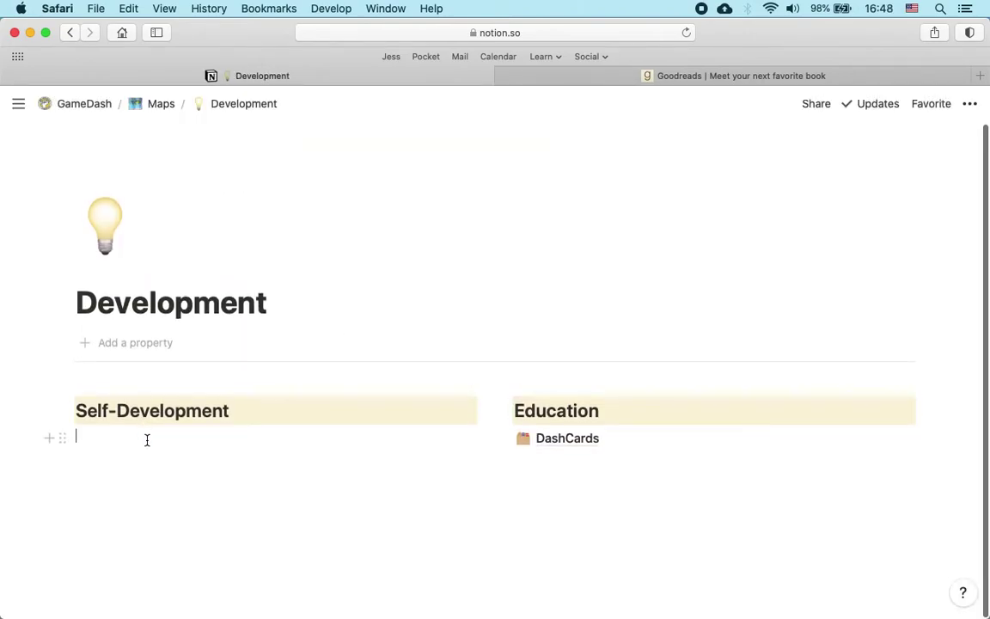
{"action": "type", "text": "/page"}
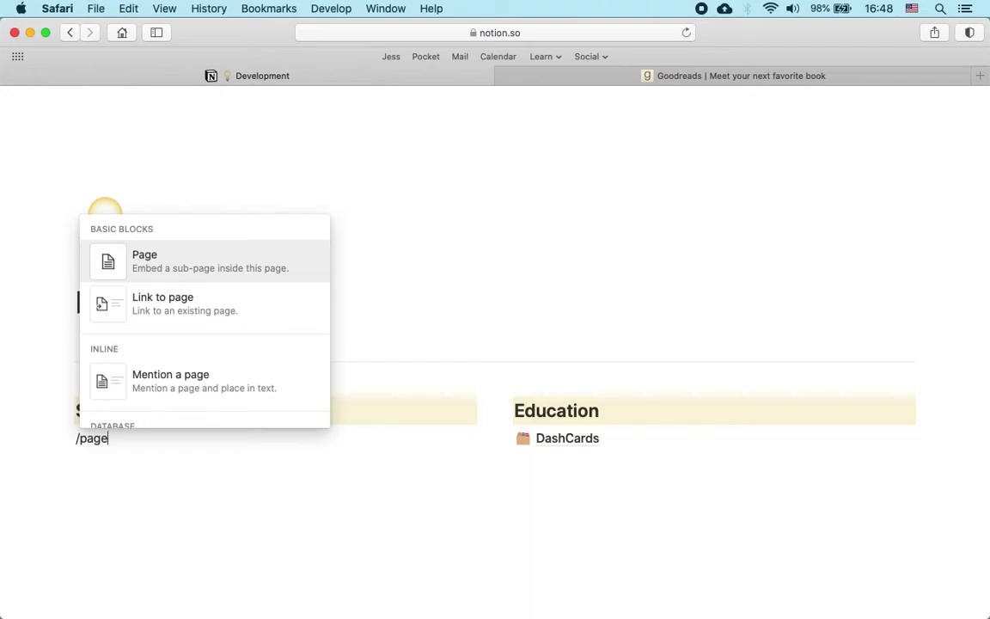
{"action": "key", "text": "Return"}
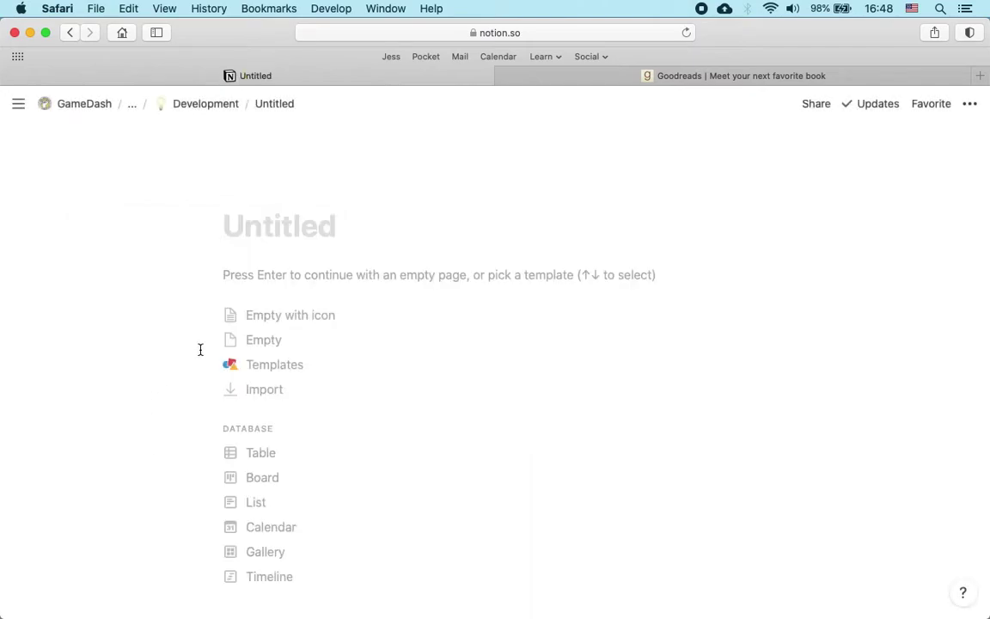
{"action": "type", "text": "Books"}
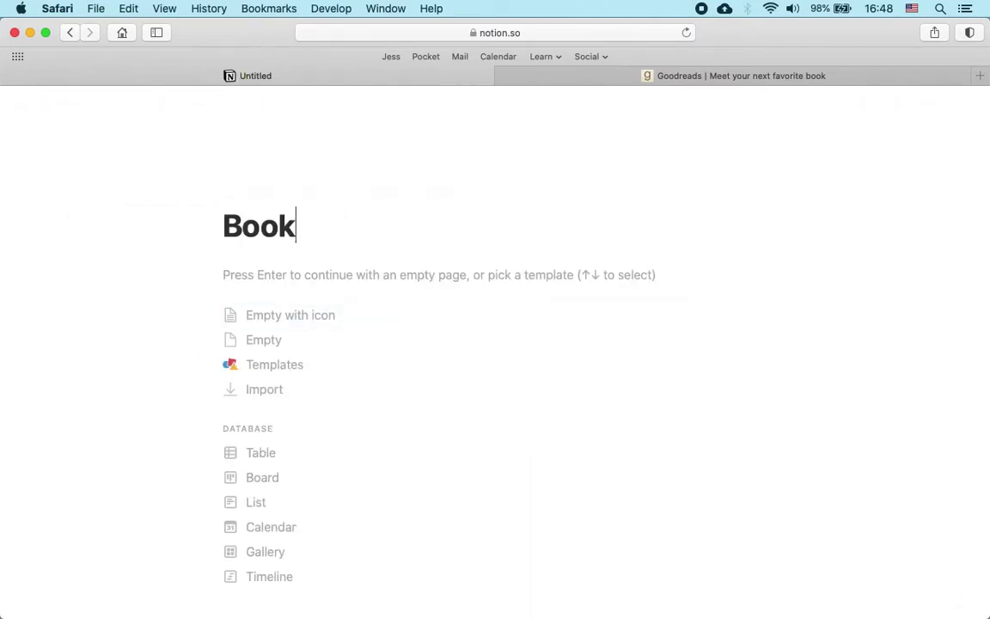
- Set the Books page to full width with small text
{"action": "left_click", "coordinate": [969, 105]}
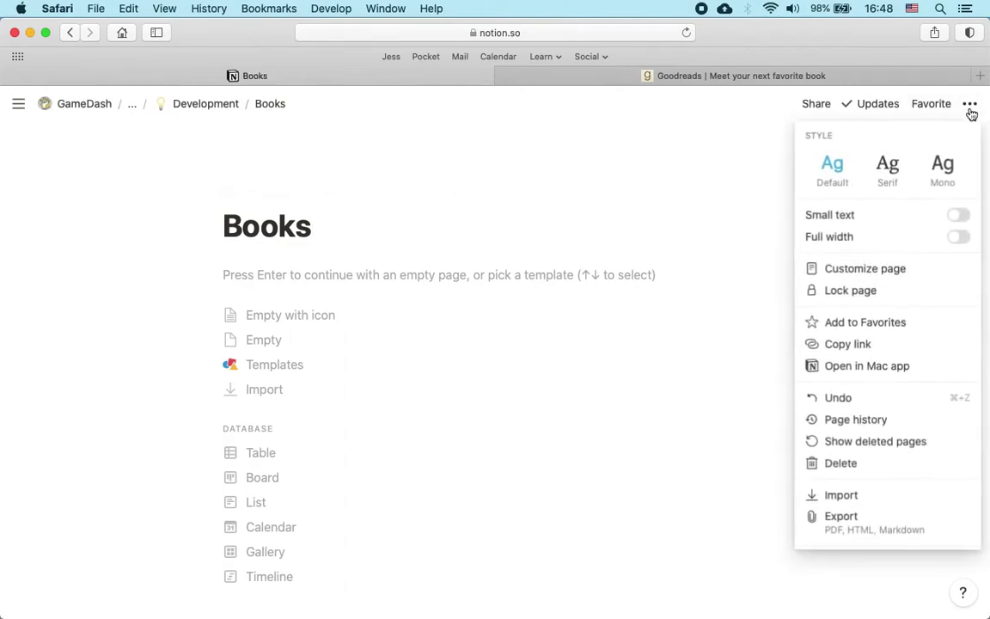
{"action": "left_click", "coordinate": [954, 237]}
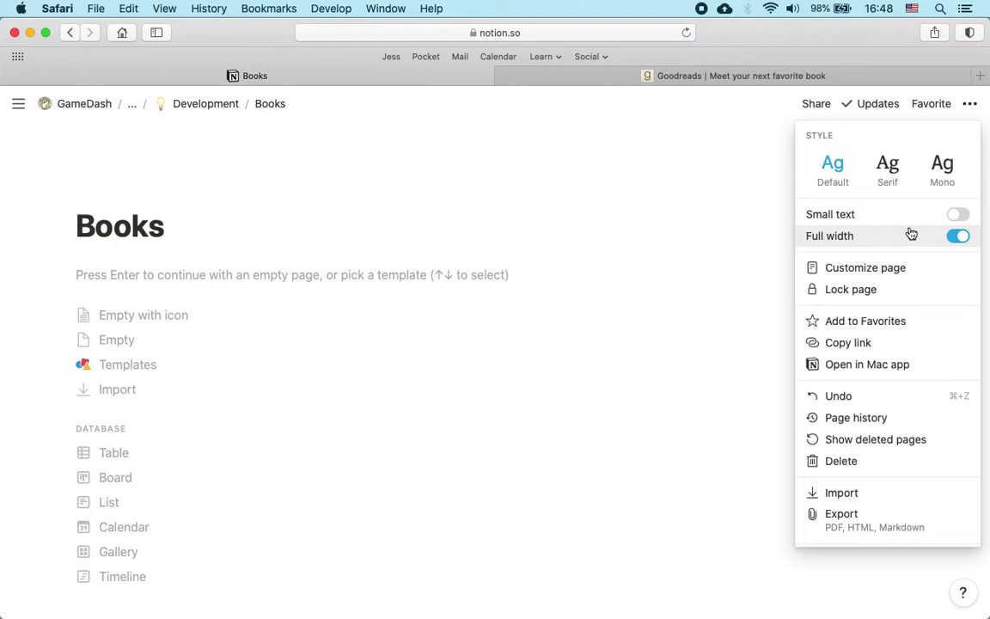
{"action": "left_click", "coordinate": [960, 217]}
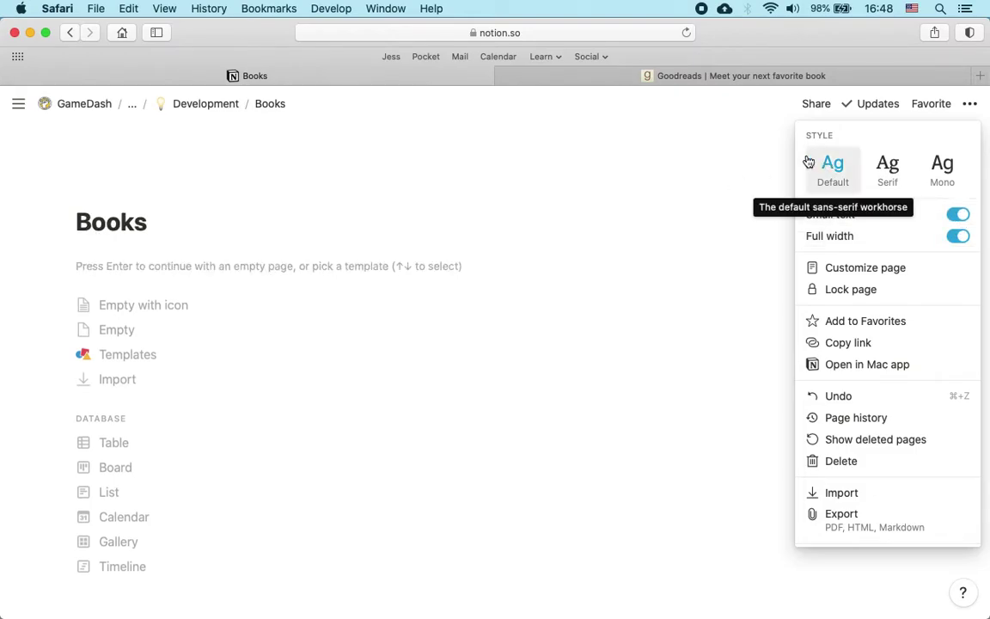
{"action": "left_click", "coordinate": [738, 143]}
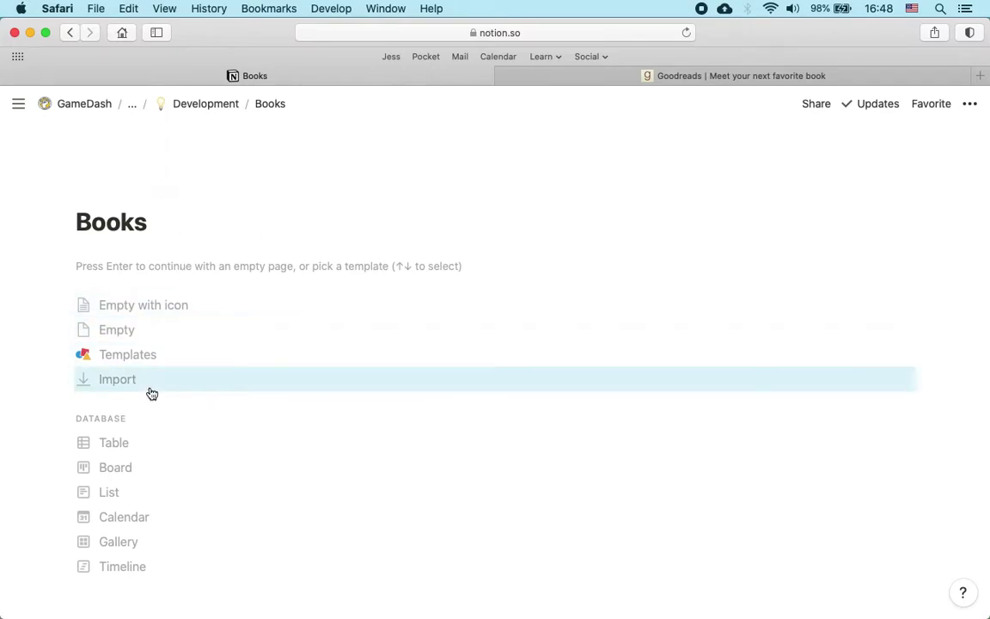
- Turn the Books page into a table database and give it the stacked books emoji as its icon
{"action": "left_click", "coordinate": [103, 449]}
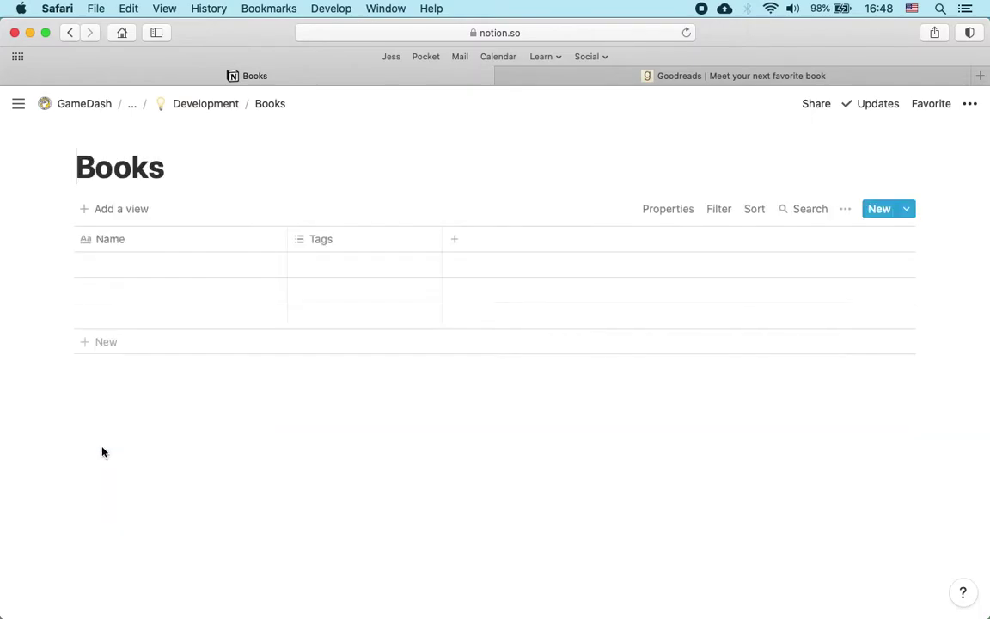
{"action": "left_click", "coordinate": [95, 137]}
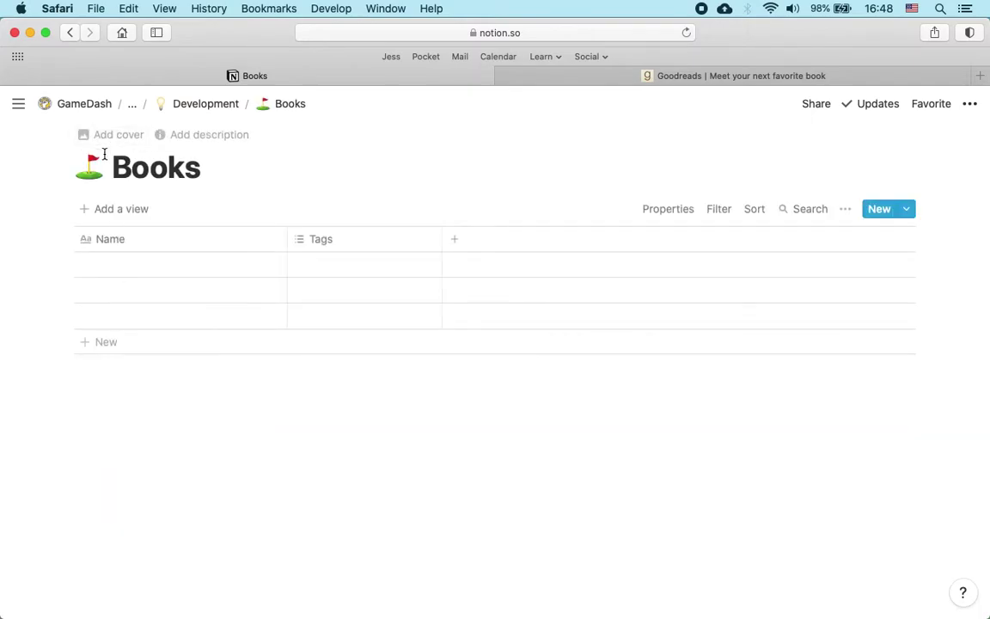
{"action": "left_click", "coordinate": [91, 169]}
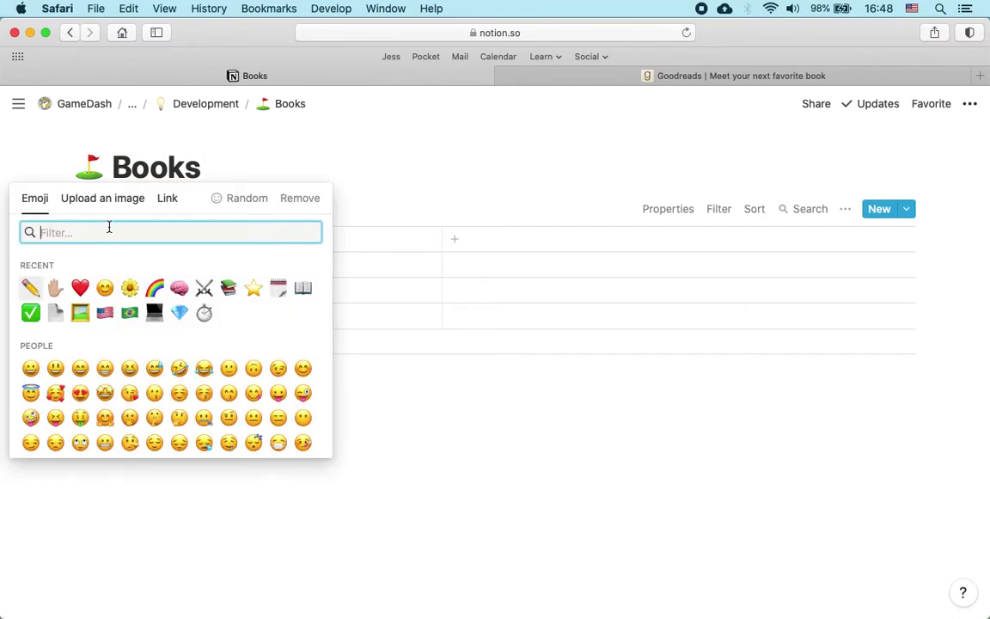
{"action": "left_click", "coordinate": [228, 287]}
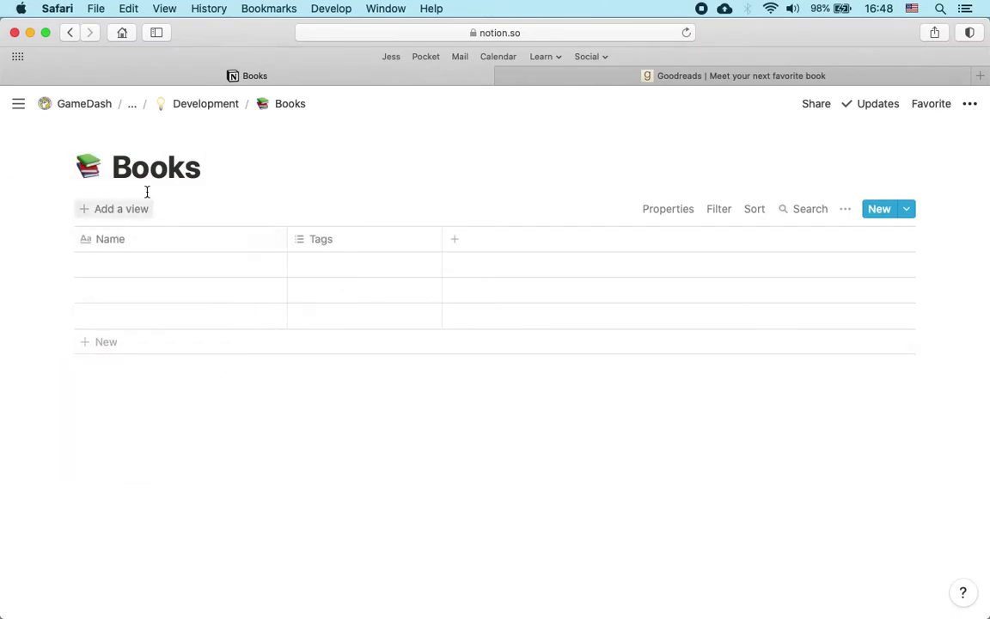
- Rename the Name property to title and make its column slightly narrower
{"action": "left_click", "coordinate": [117, 249]}
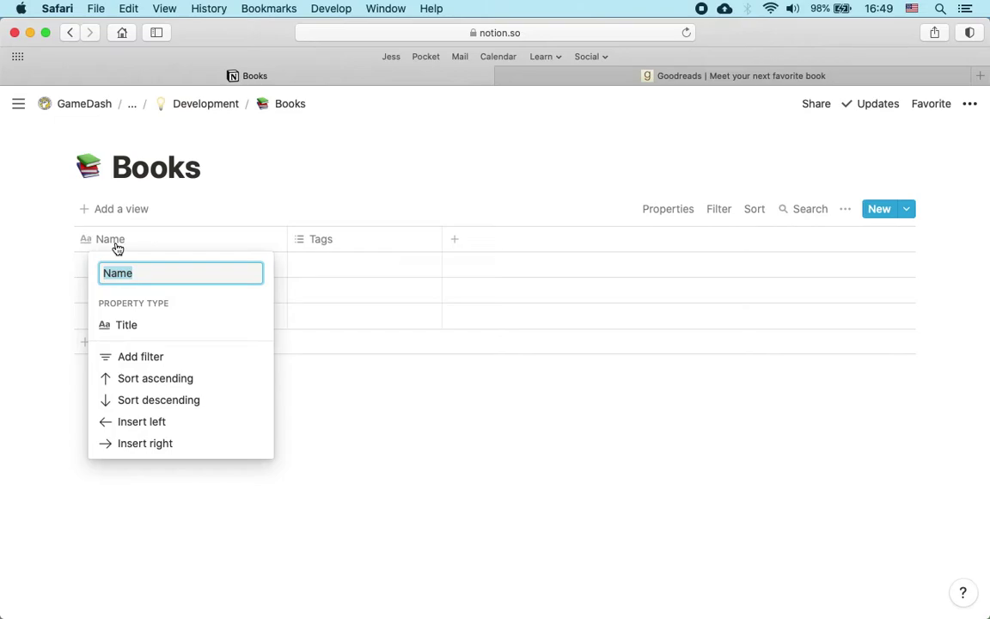
{"action": "type", "text": "title"}
{"action": "key", "text": "Return"}
{"action": "left_click_drag", "start_coordinate": [287, 243], "coordinate": [270, 266]}
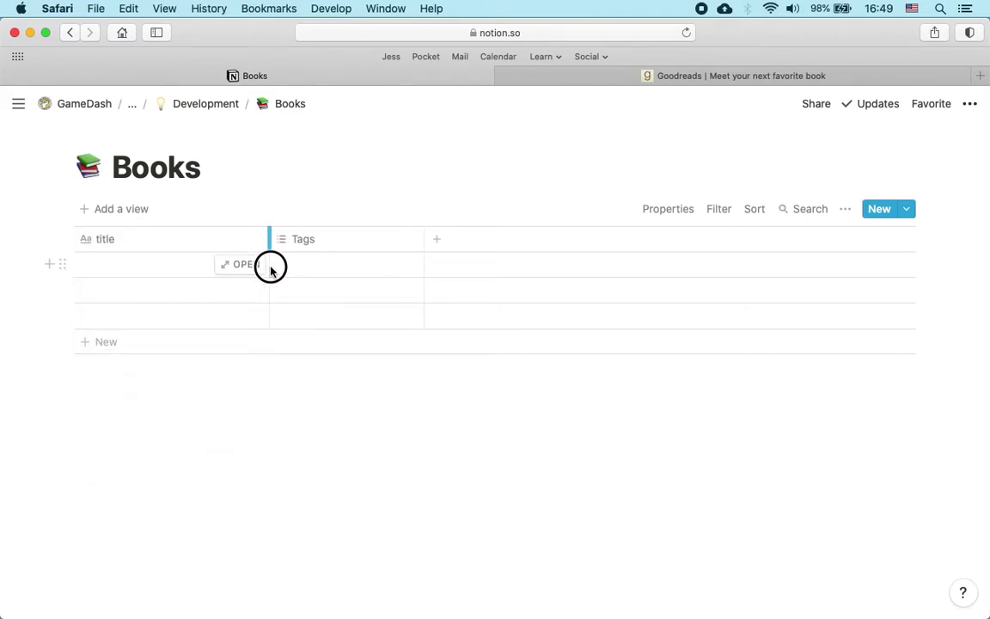
- Rename the Tags property to author, change its type to Text and narrow its column slightly
{"action": "left_click", "coordinate": [315, 244]}
{"action": "type", "text": "author"}
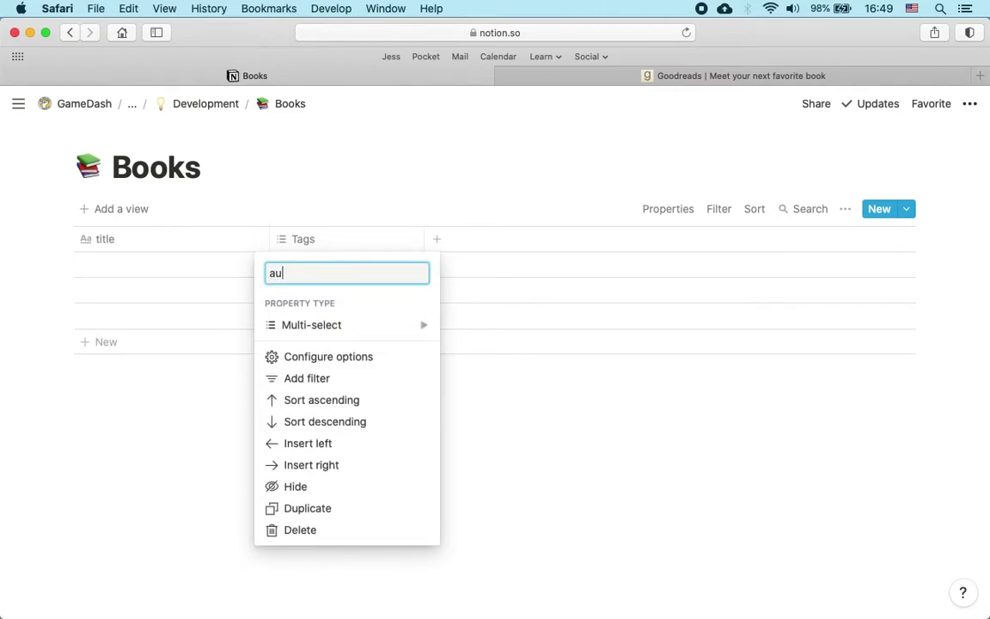
{"action": "mouse_move", "coordinate": [423, 342]}
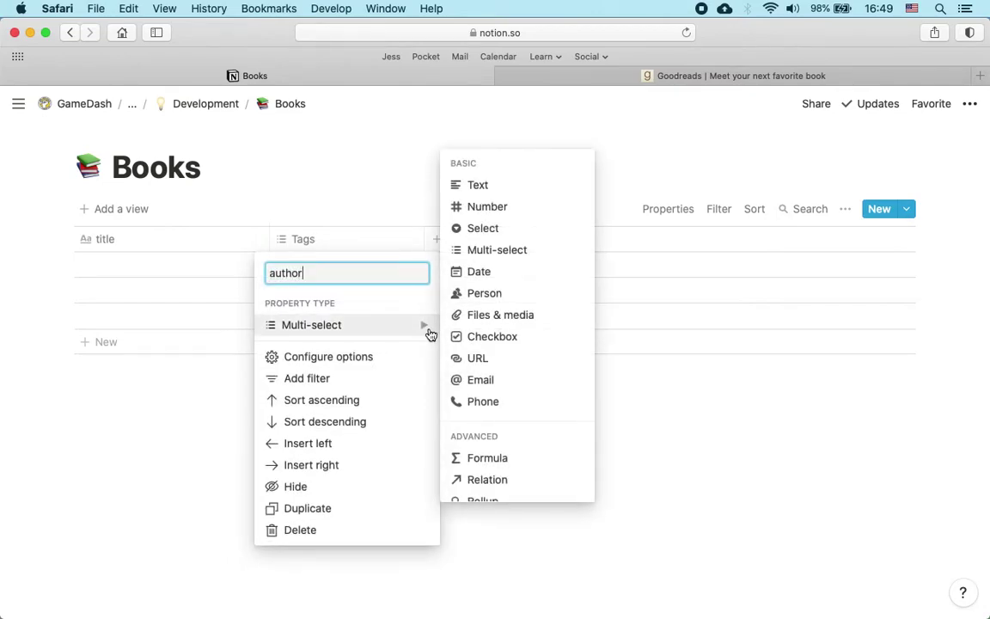
{"action": "left_click", "coordinate": [478, 188]}
{"action": "left_click_drag", "start_coordinate": [423, 237], "coordinate": [421, 236]}
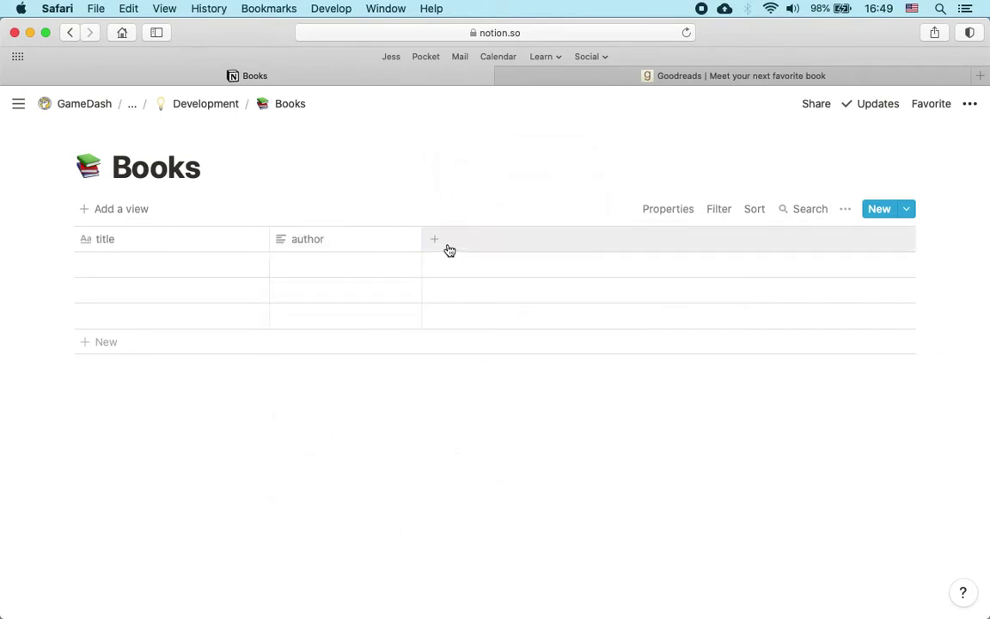
- Add a new property named type to the Books table and make it a Select property
{"action": "left_click", "coordinate": [449, 249]}
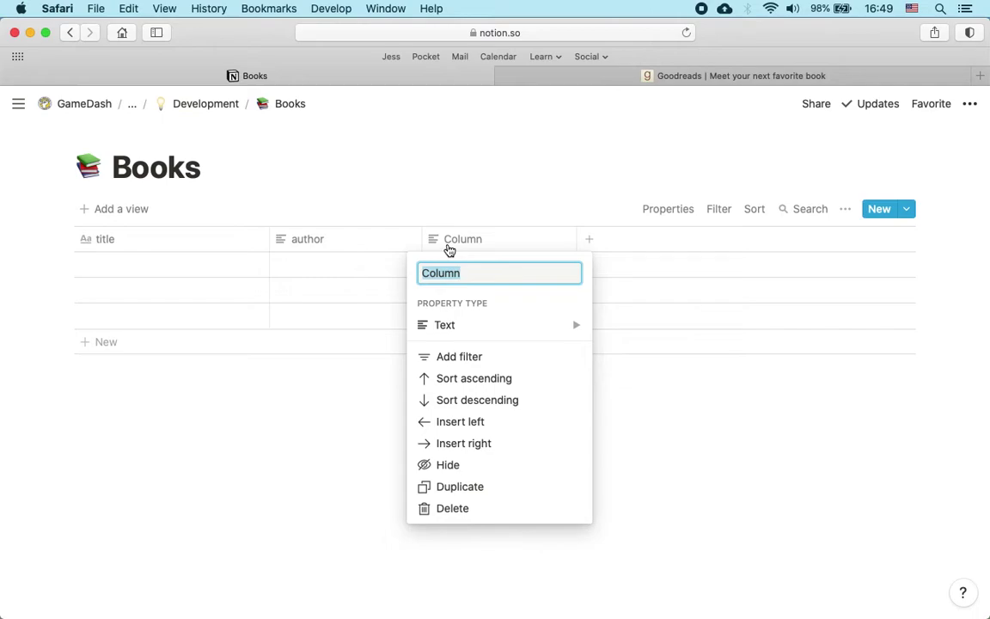
{"action": "type", "text": "type"}
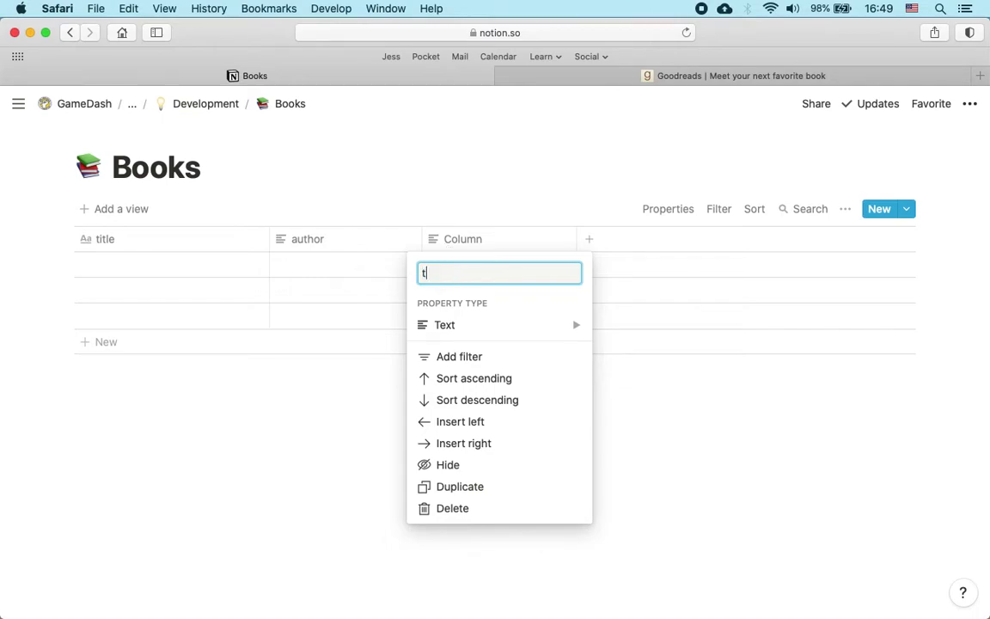
{"action": "mouse_move", "coordinate": [550, 335]}
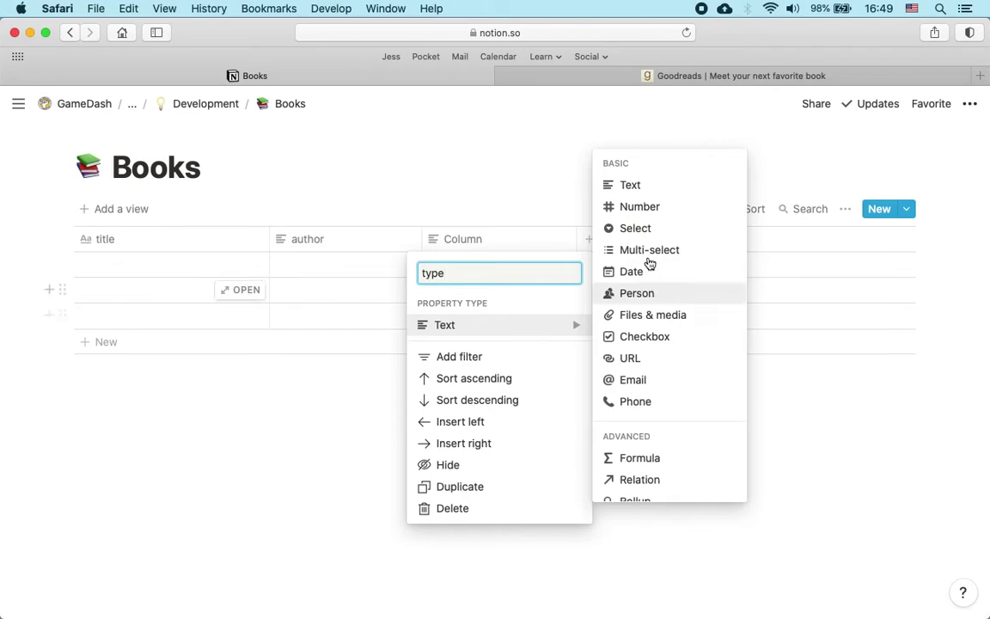
{"action": "left_click", "coordinate": [642, 227]}
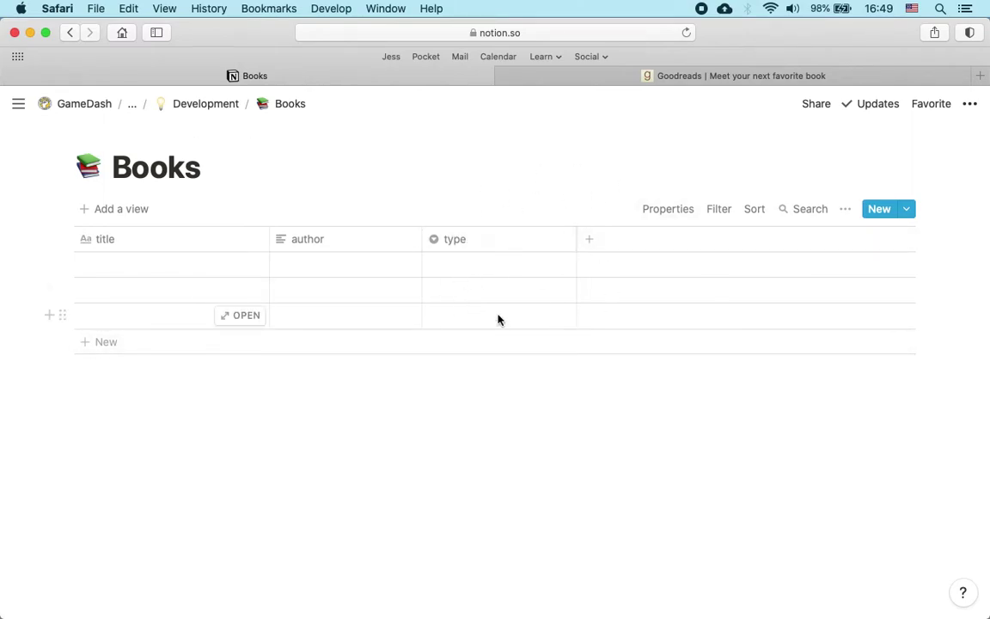
- Create a self-help option for the type property in the first row
{"action": "left_click", "coordinate": [481, 261]}
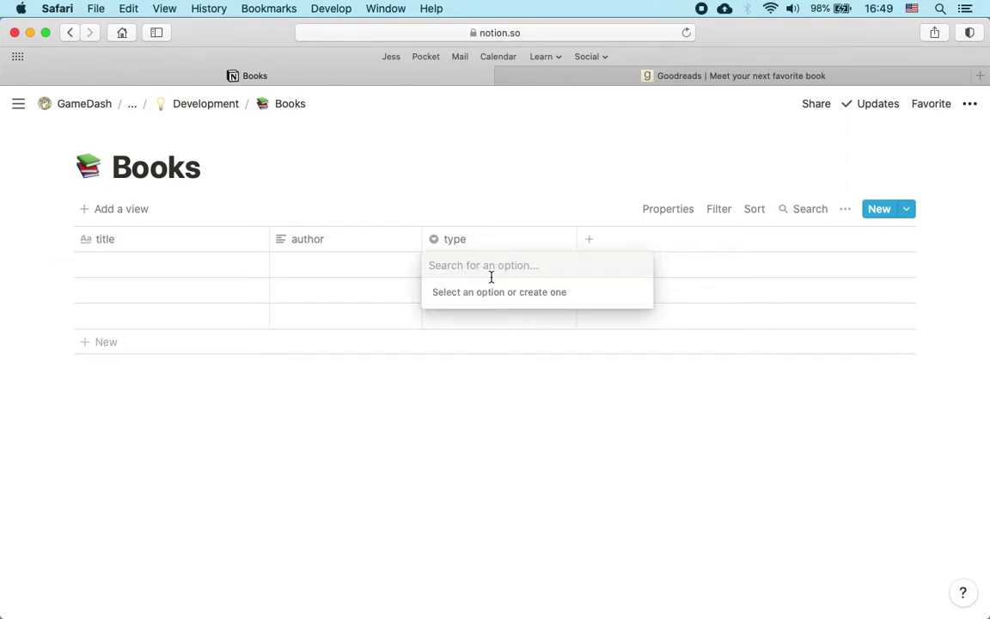
{"action": "type", "text": "self-"}
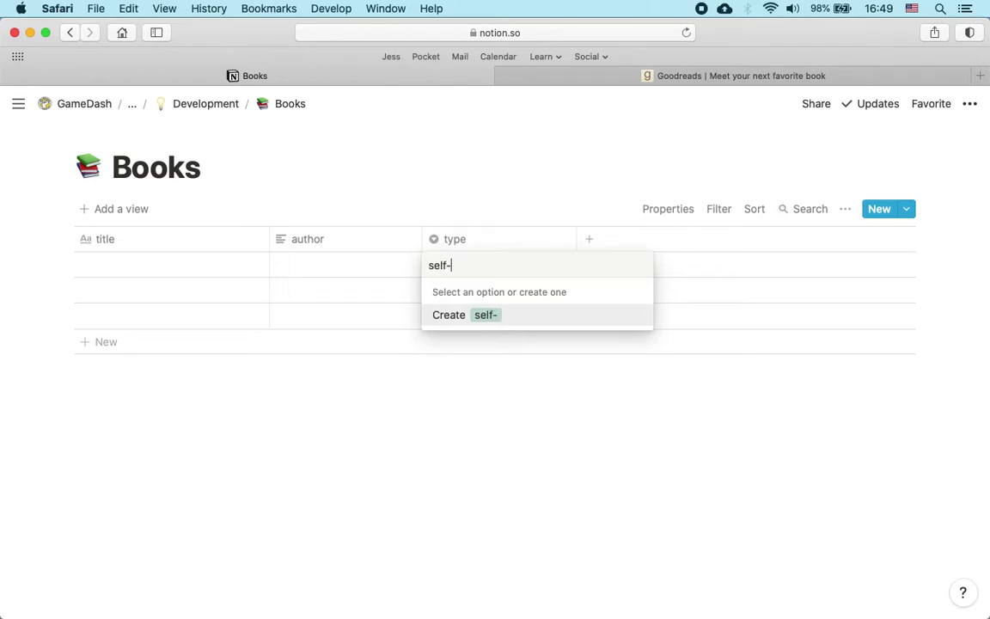
{"action": "type", "text": "help"}
{"action": "key", "text": "Return"}
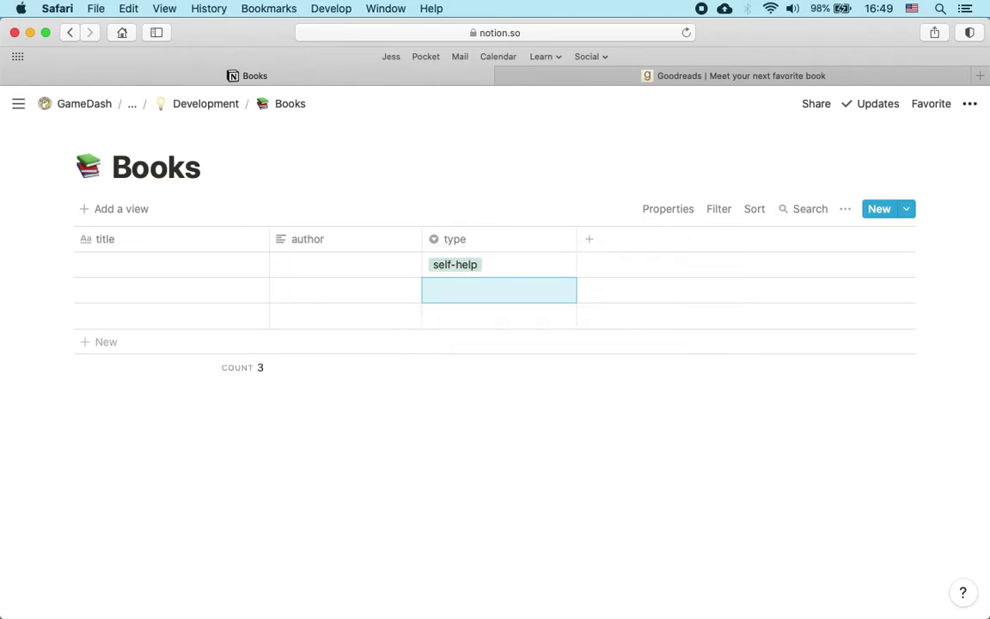
{"action": "type", "text": "fiction"}
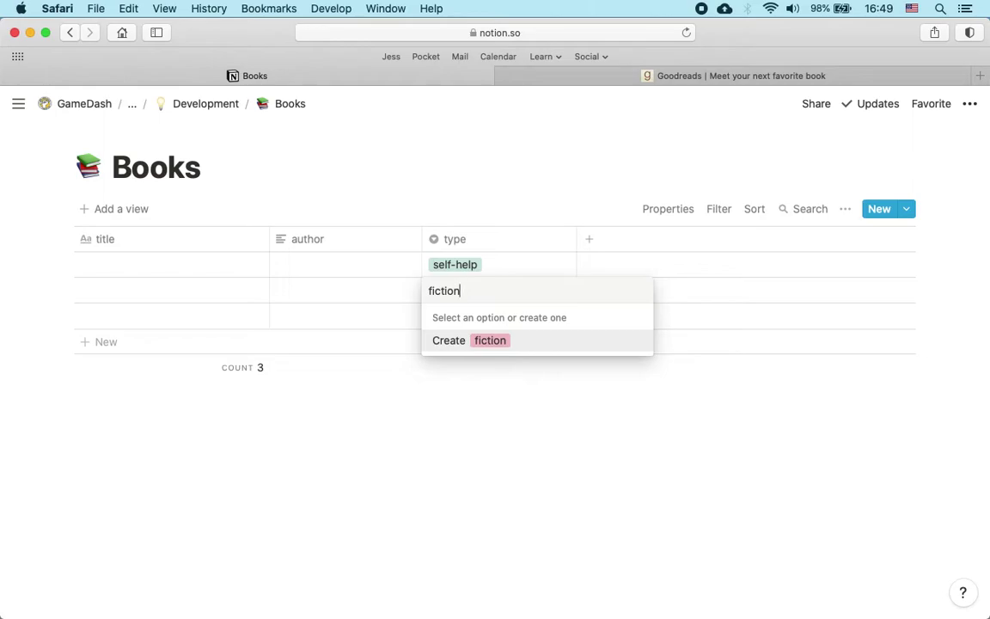
{"action": "key", "text": "super+a"}
{"action": "key", "text": "BackSpace"}
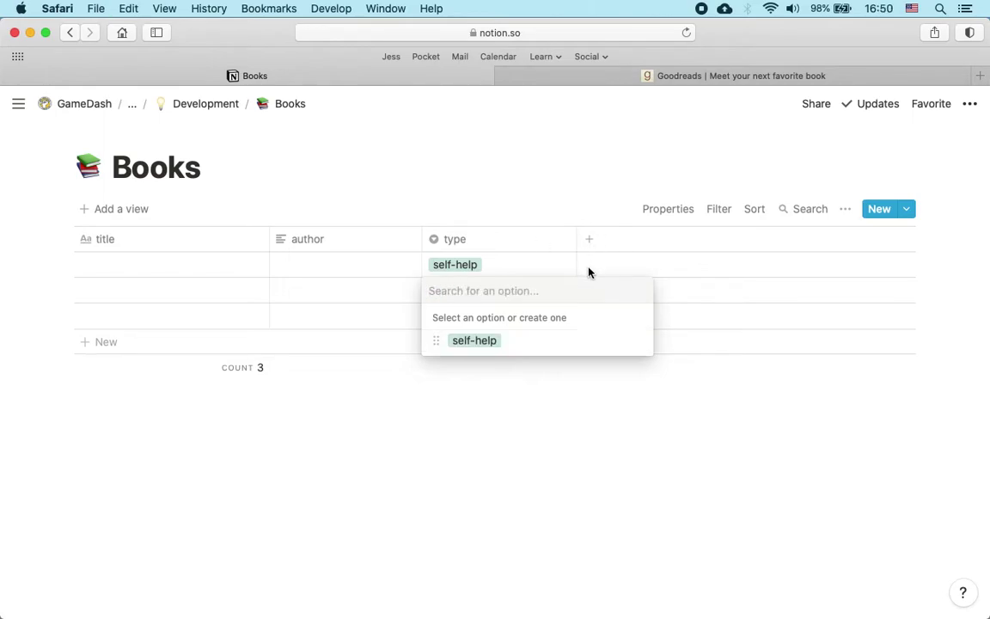
{"action": "key", "text": "Escape"}
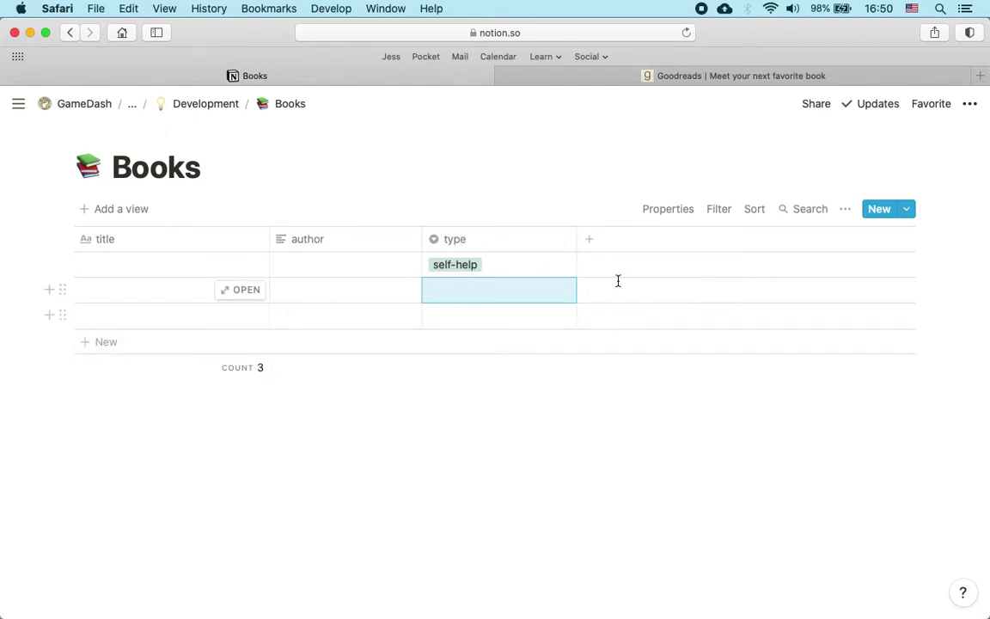
- Narrow the type column slightly and clear the self-help tag from the first row
{"action": "left_click_drag", "start_coordinate": [576, 238], "coordinate": [566, 241]}
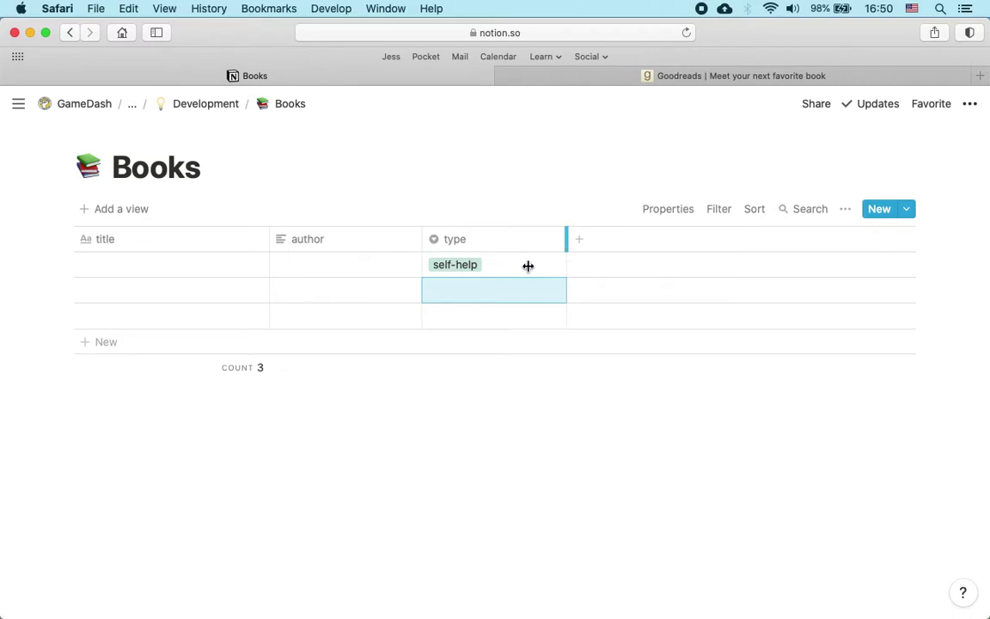
{"action": "left_click", "coordinate": [528, 265]}
{"action": "key", "text": "BackSpace"}
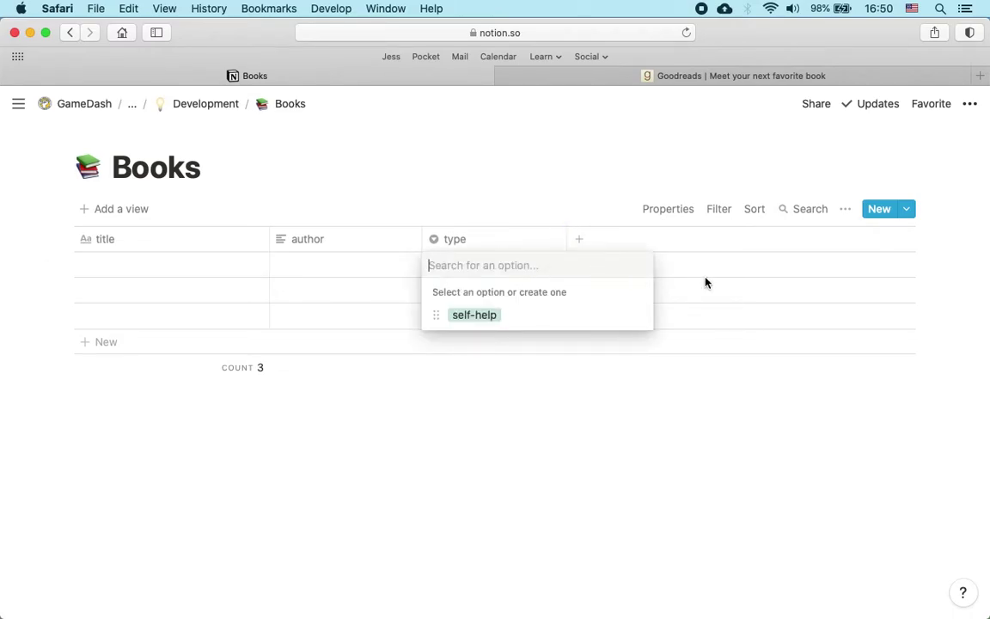
{"action": "key", "text": "Escape"}
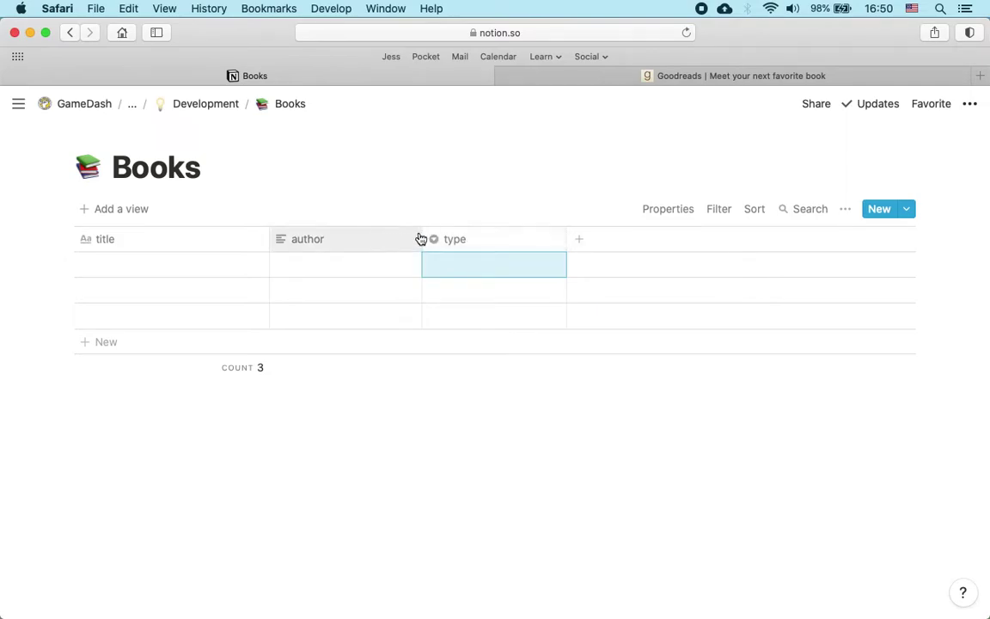
- Add a Number property named pages to the Books table and narrow its column to fit the heading
{"action": "left_click", "coordinate": [584, 249]}
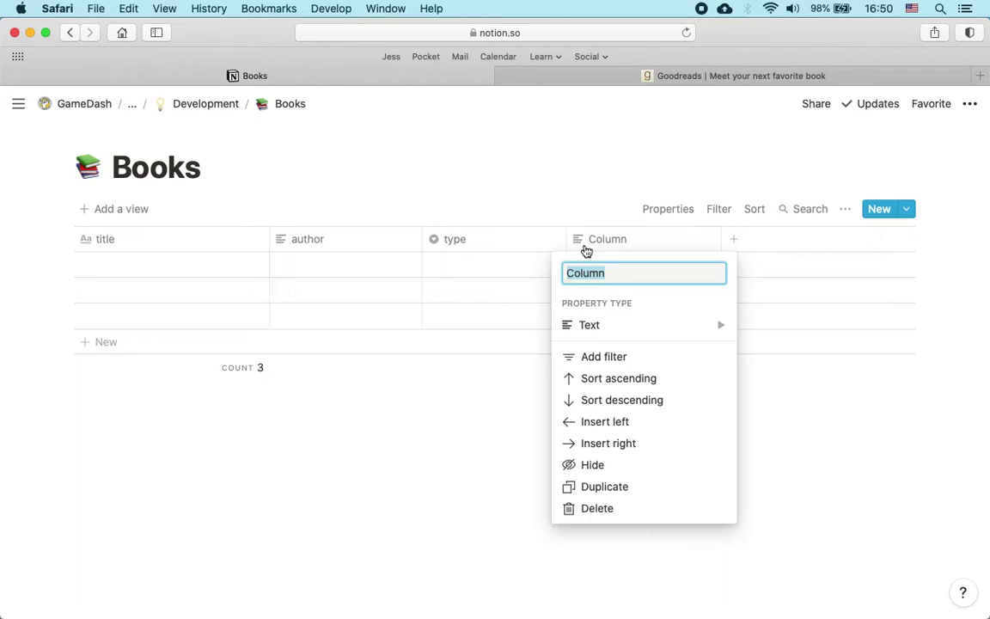
{"action": "type", "text": "pages"}
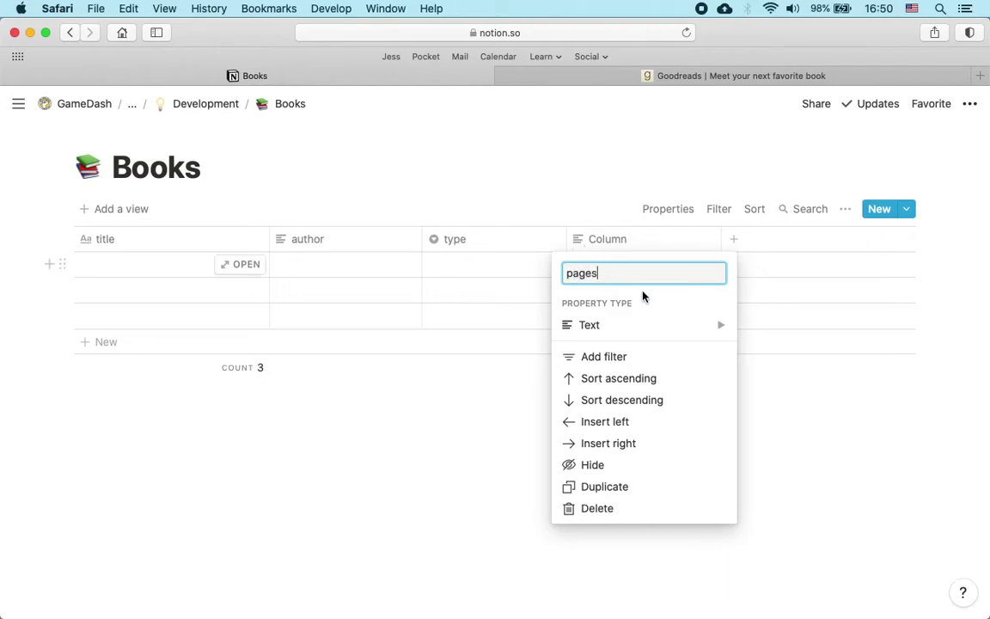
{"action": "left_click", "coordinate": [686, 329]}
{"action": "left_click", "coordinate": [791, 215]}
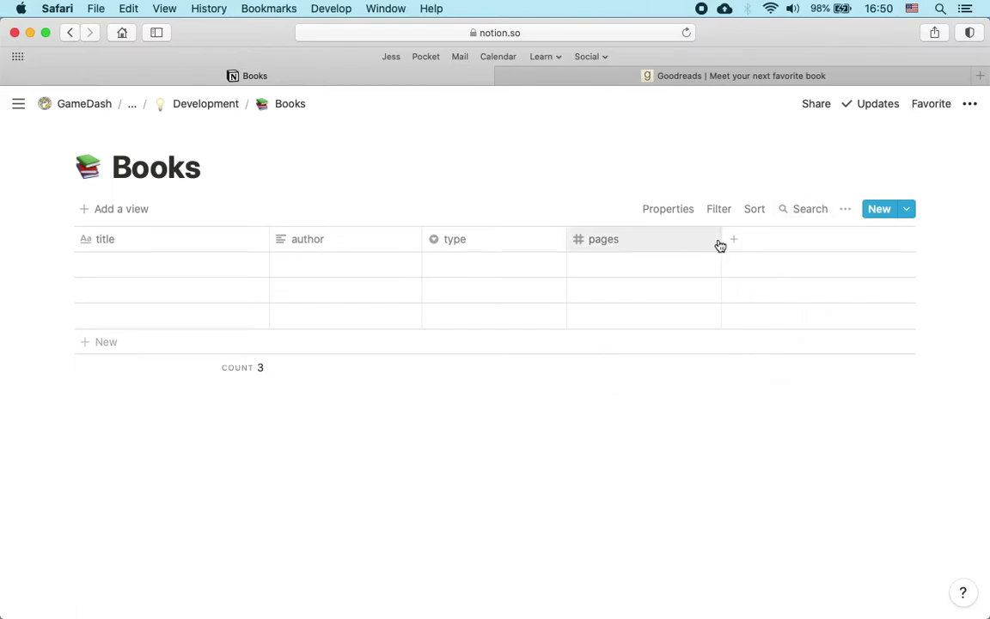
{"action": "left_click_drag", "start_coordinate": [720, 238], "coordinate": [648, 241]}
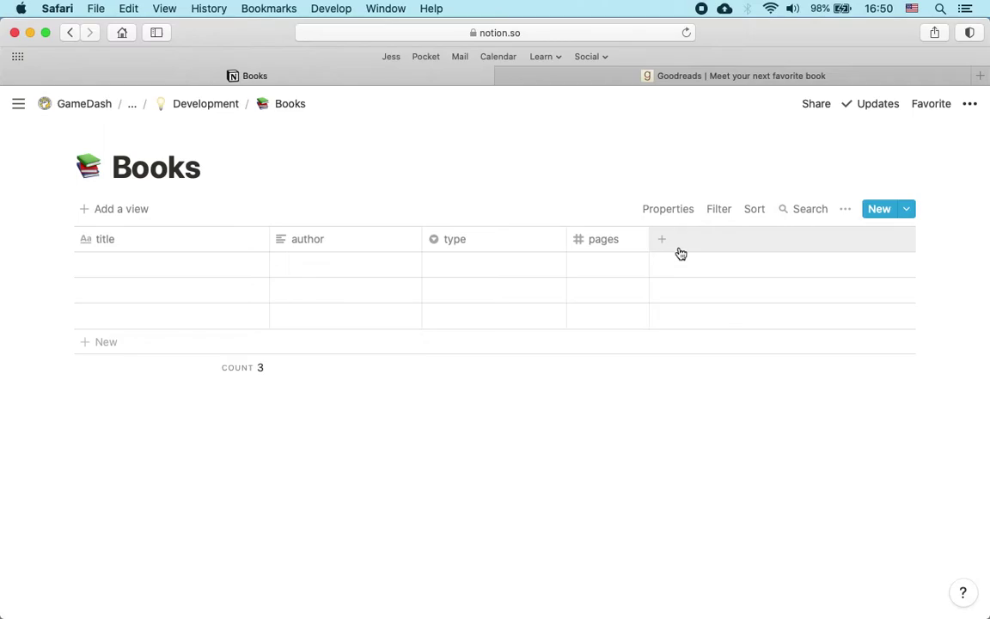
- Add a new property named rate to the Books table and make it a Select property
{"action": "left_click", "coordinate": [680, 251]}
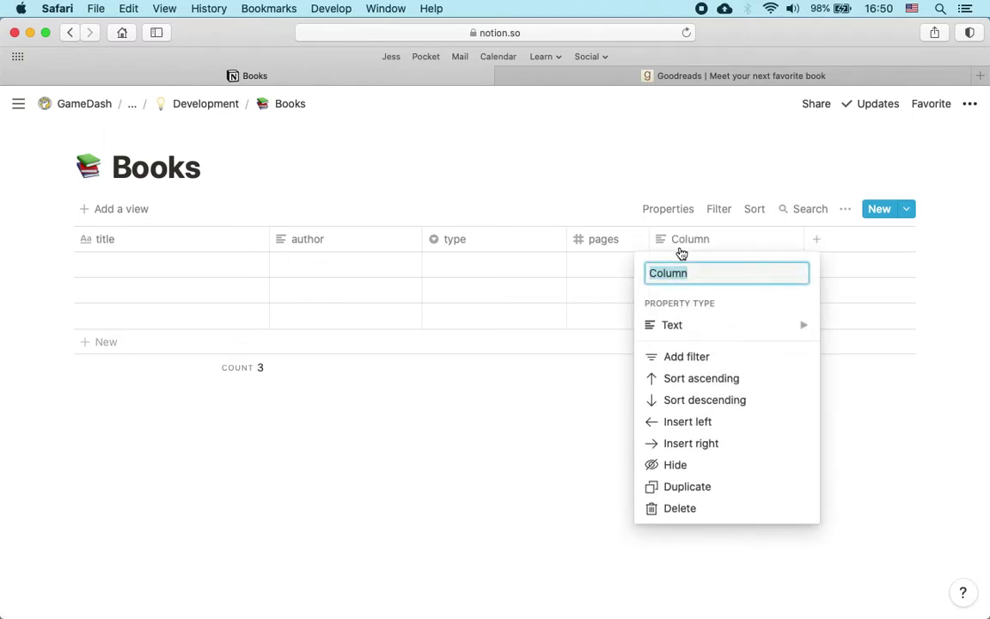
{"action": "type", "text": "rate"}
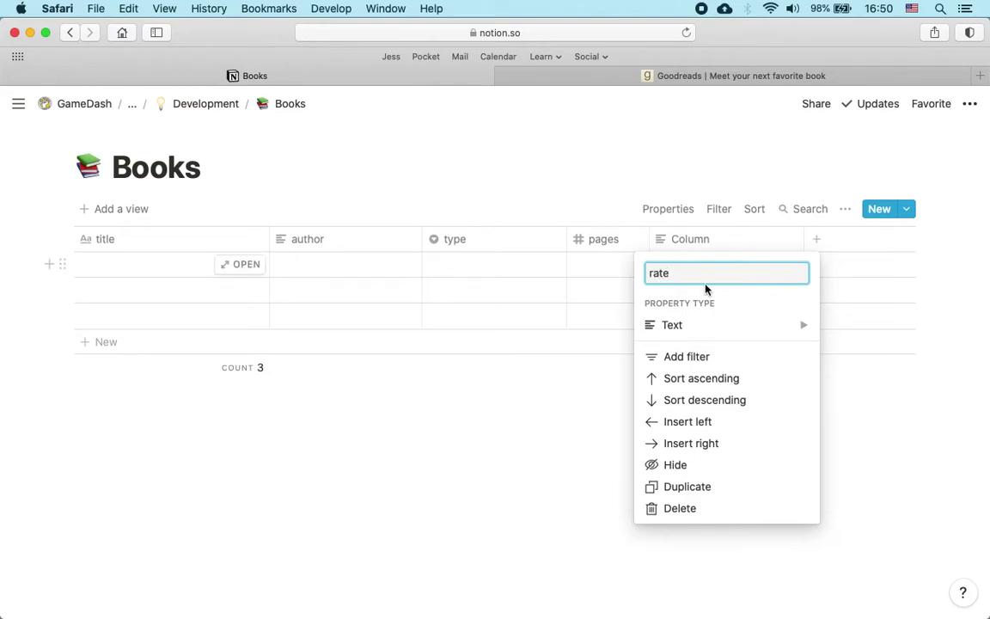
{"action": "mouse_move", "coordinate": [726, 331]}
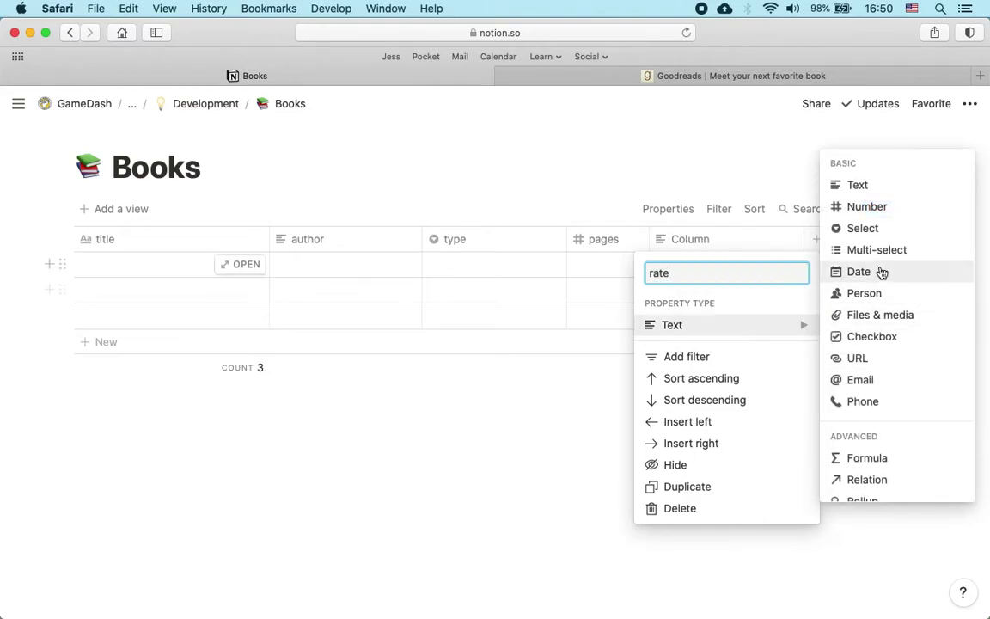
{"action": "left_click", "coordinate": [862, 228]}
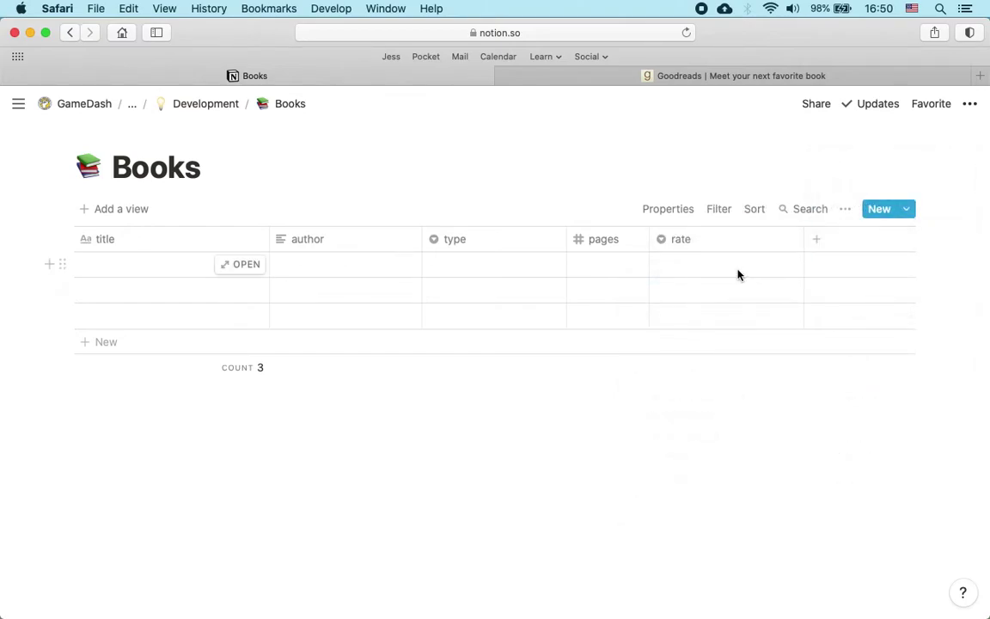
- Change the rate property's type to Text
{"action": "left_click", "coordinate": [701, 247]}
{"action": "mouse_move", "coordinate": [694, 332]}
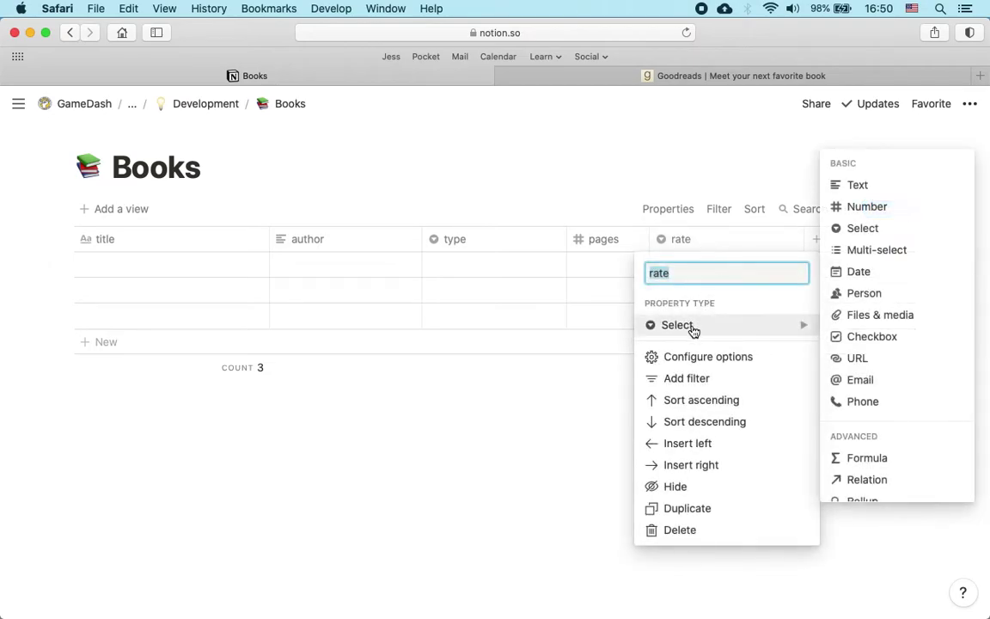
{"action": "left_click", "coordinate": [862, 188]}
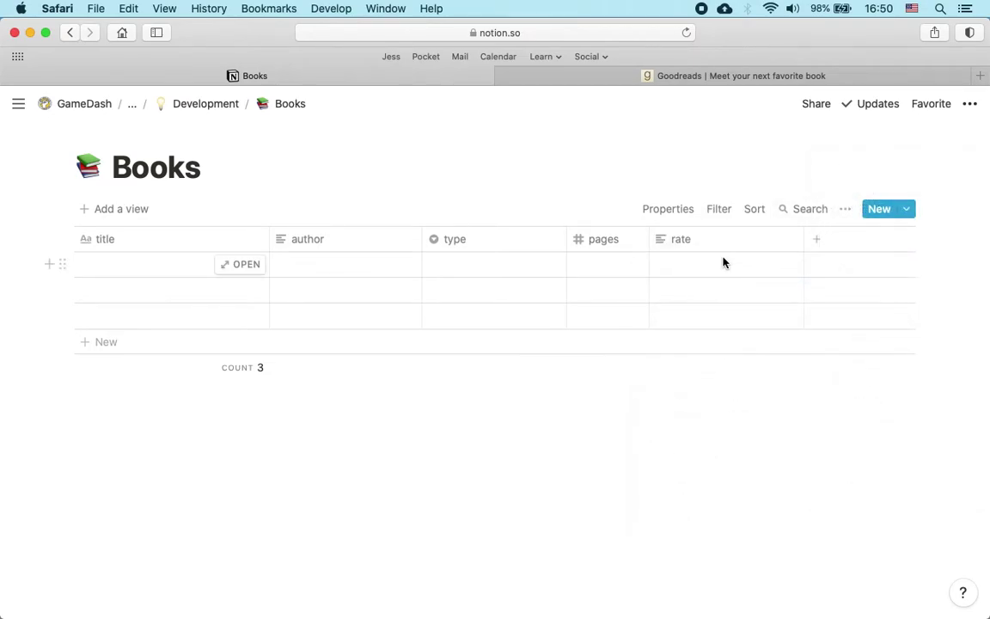
- Insert one star emoji in the first row's rate cell and copy it
{"action": "left_click", "coordinate": [668, 267]}
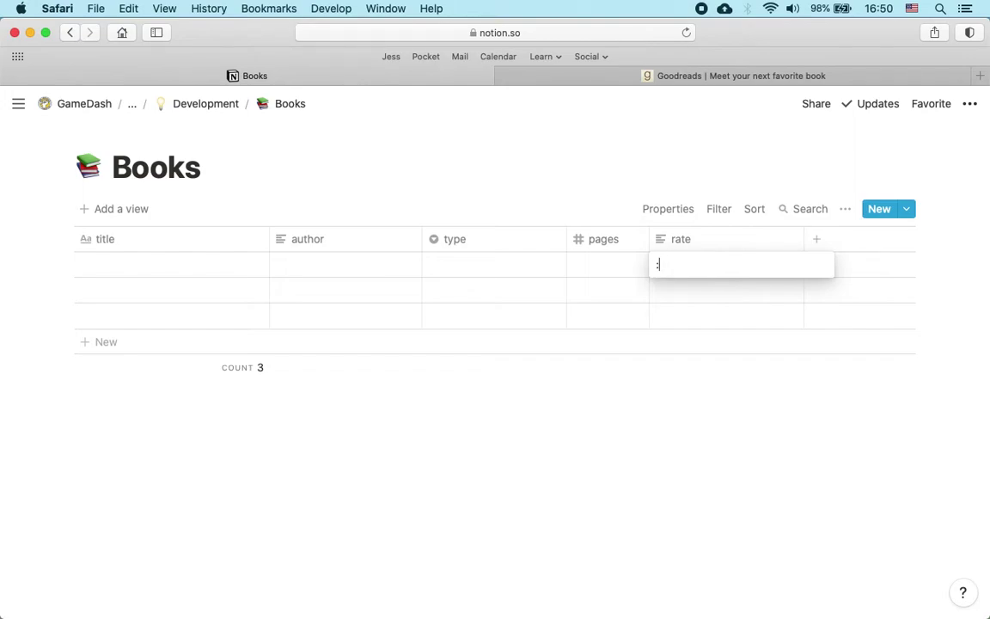
{"action": "type", "text": ":star"}
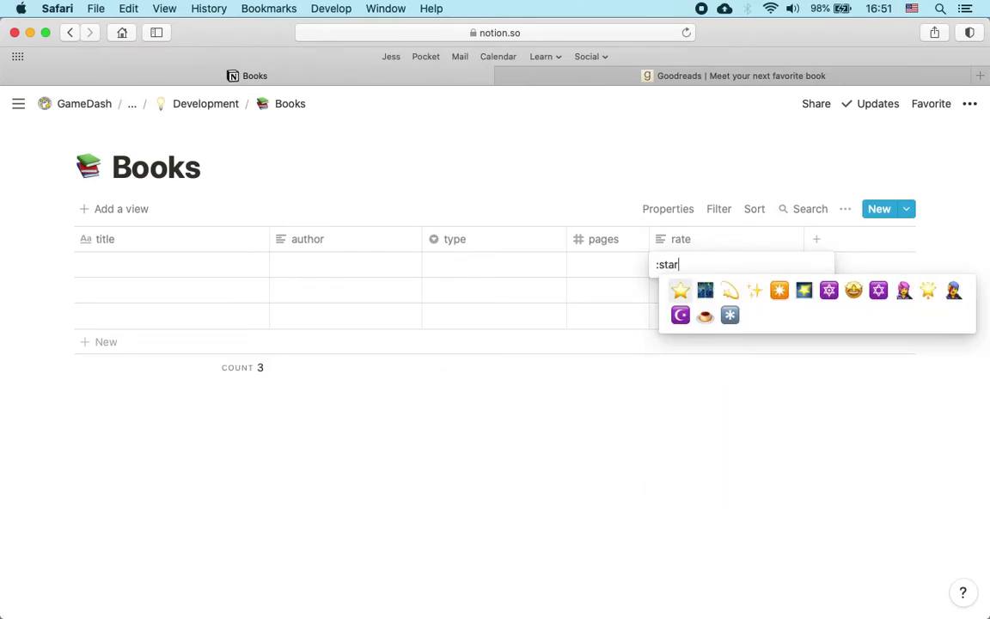
{"action": "key", "text": "Return"}
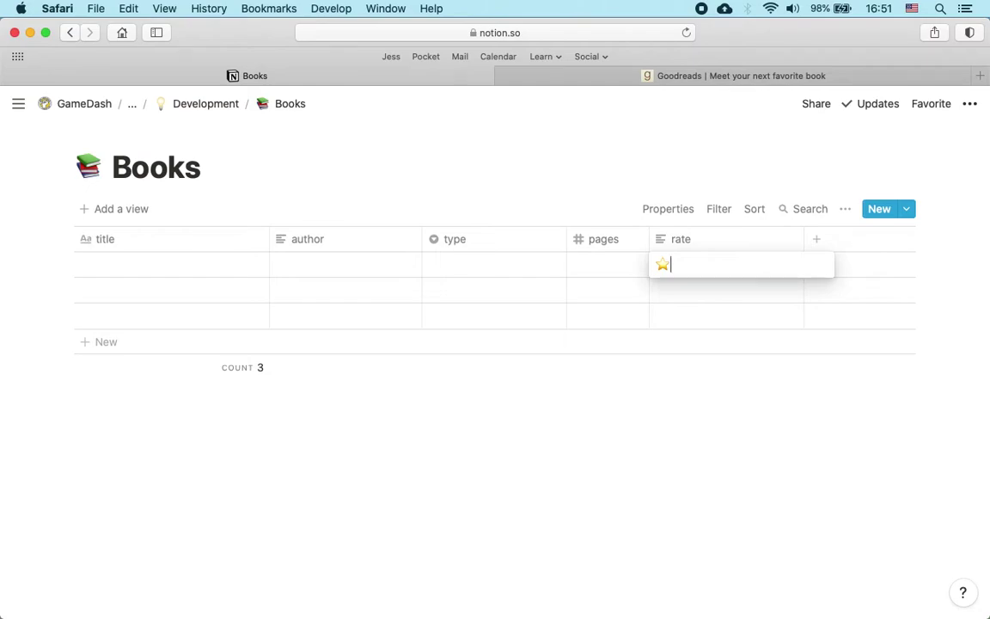
{"action": "key", "text": "shift+Left"}
{"action": "key", "text": "super+c"}
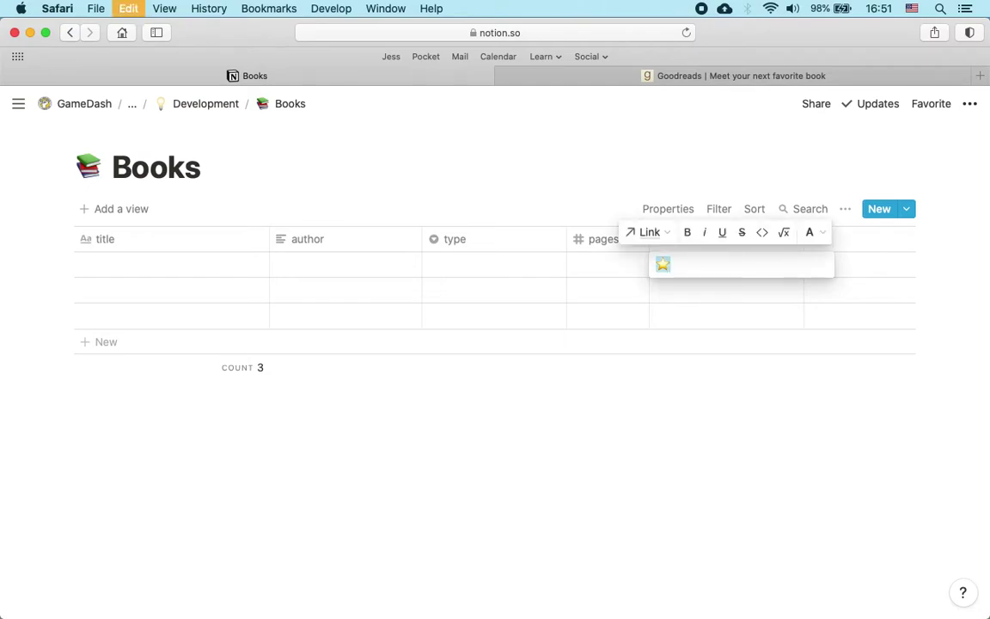
{"action": "key", "text": "Escape"}
- Paste two stars into the second row's rate cell
{"action": "key", "text": "Down"}
{"action": "key", "text": "Return"}
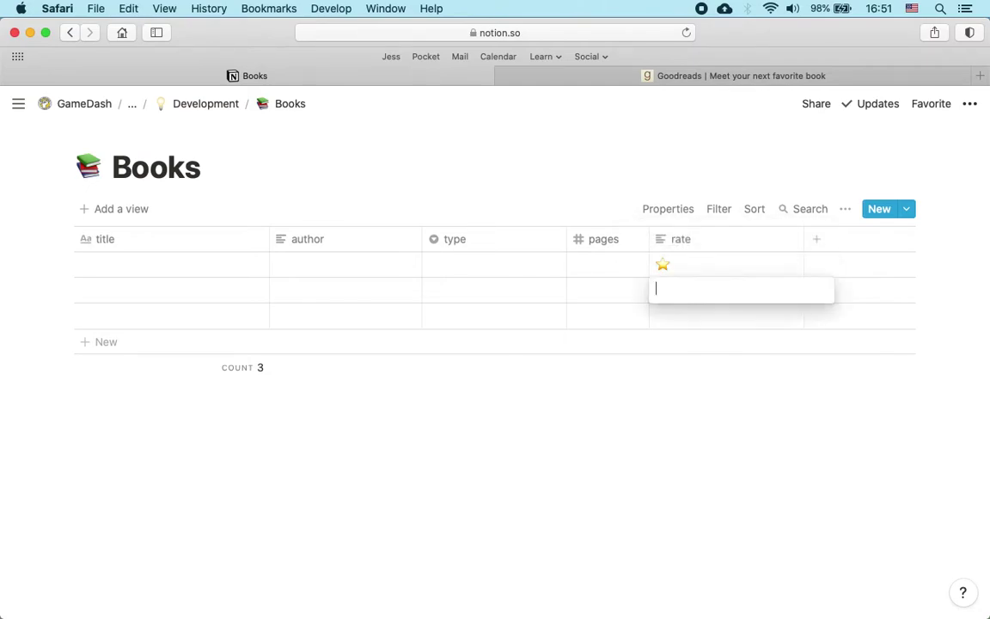
{"action": "key", "text": "super+v"}
{"action": "key", "text": "super+v"}
{"action": "key", "text": "Escape"}
- Paste three stars into the third row's rate cell
{"action": "key", "text": "Down"}
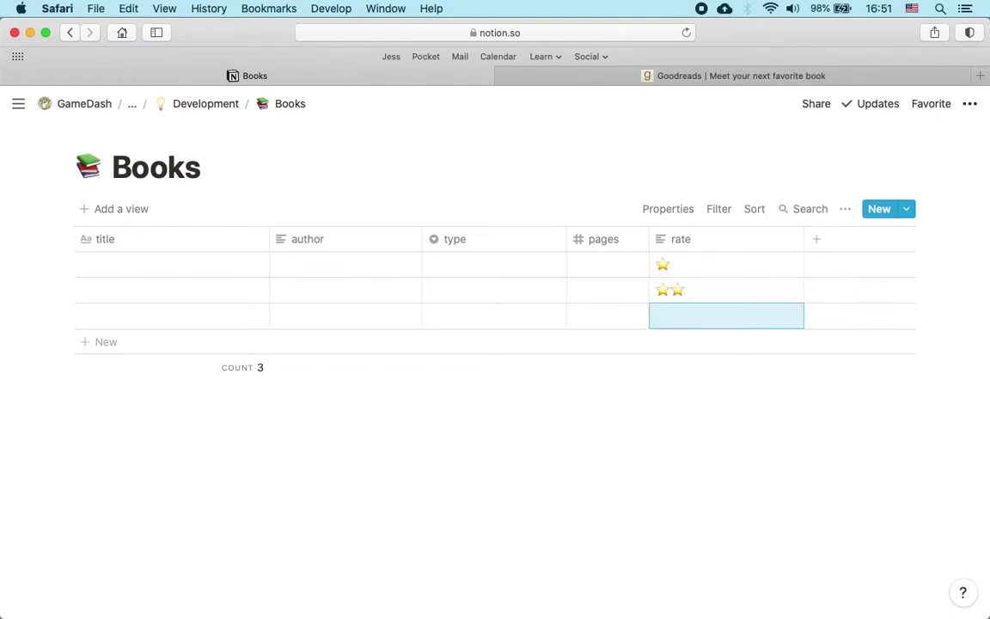
{"action": "key", "text": "Return"}
{"action": "key", "text": "super+v"}
{"action": "key", "text": "super+v"}
{"action": "key", "text": "super+v"}
{"action": "key", "text": "Escape"}
- Add a fourth row and paste four stars into its rate cell
{"action": "key", "text": "Down"}
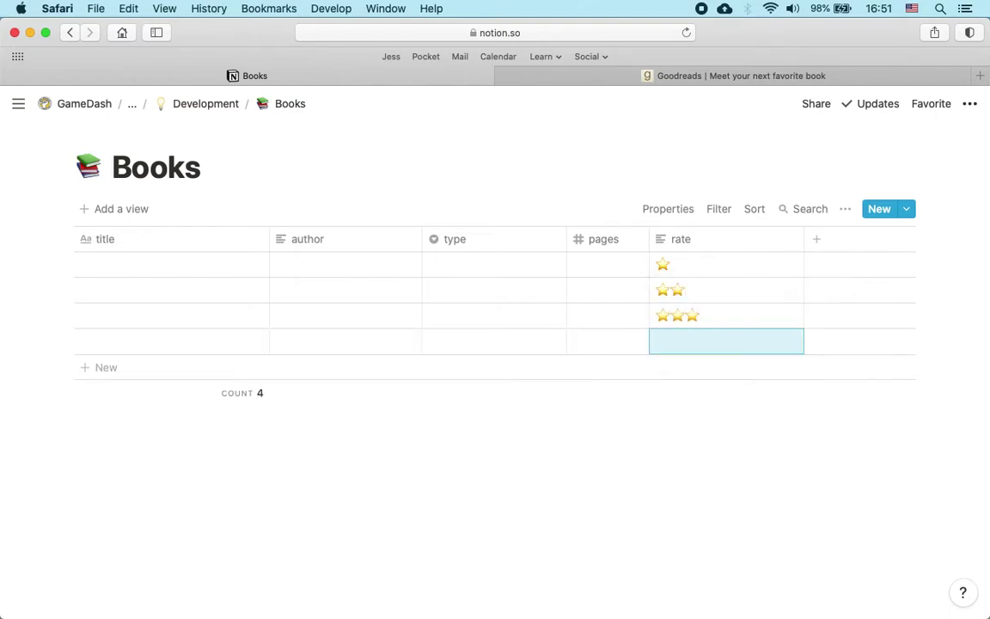
{"action": "key", "text": "Return"}
{"action": "key", "text": "super+v"}
{"action": "key", "text": "super+v"}
{"action": "key", "text": "super+v"}
{"action": "key", "text": "super+v"}
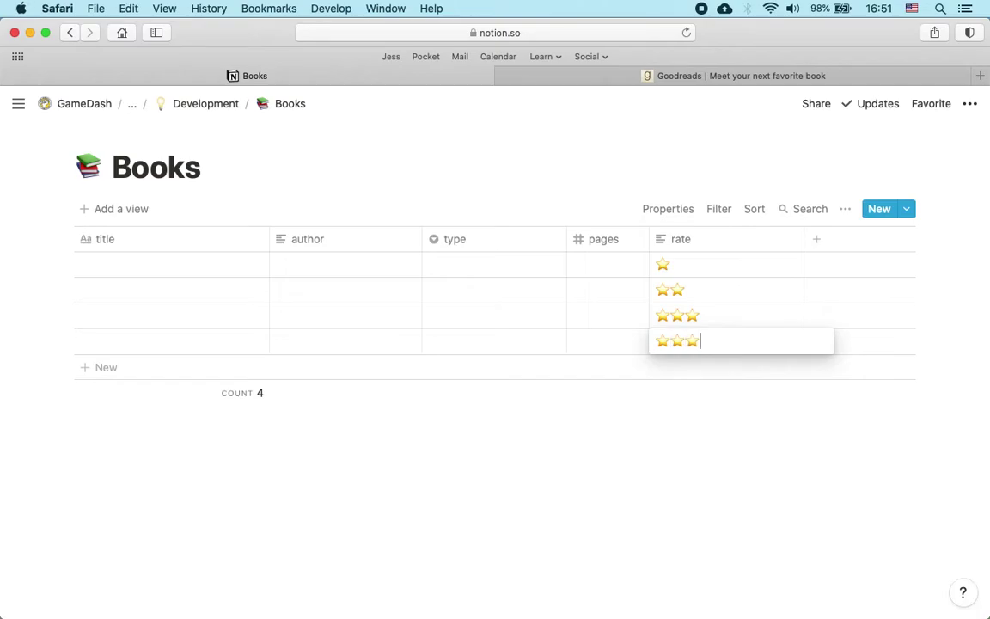
{"action": "key", "text": "Escape"}
- Add a fifth row with five stars pasted into its rate cell, followed by an empty sixth row
{"action": "key", "text": "Down"}
{"action": "key", "text": "Return"}
{"action": "key", "text": "super+v"}
{"action": "key", "text": "super+v"}
{"action": "key", "text": "super+v"}
{"action": "key", "text": "super+v"}
{"action": "key", "text": "super+v"}
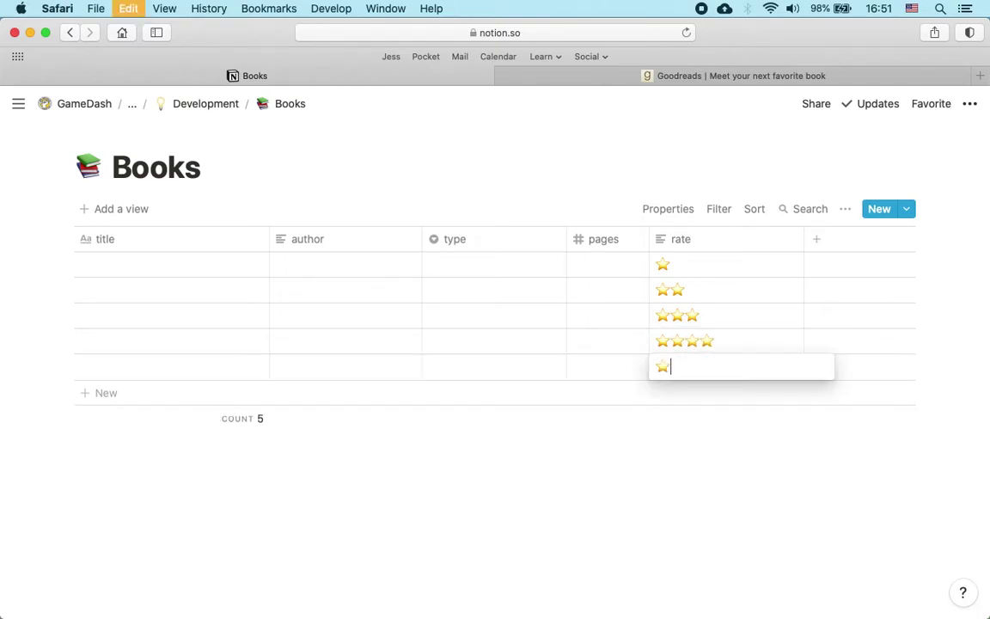
{"action": "key", "text": "Escape"}
{"action": "key", "text": "Down"}
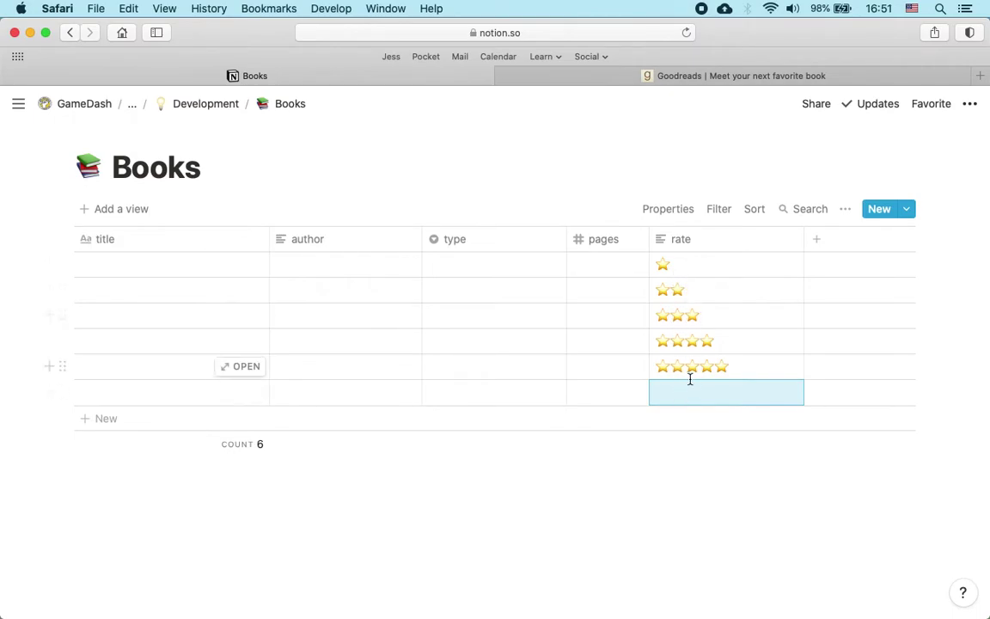
- Change the rate property's type to Select and check the star options offered in the first row
{"action": "left_click", "coordinate": [705, 248]}
{"action": "mouse_move", "coordinate": [811, 332]}
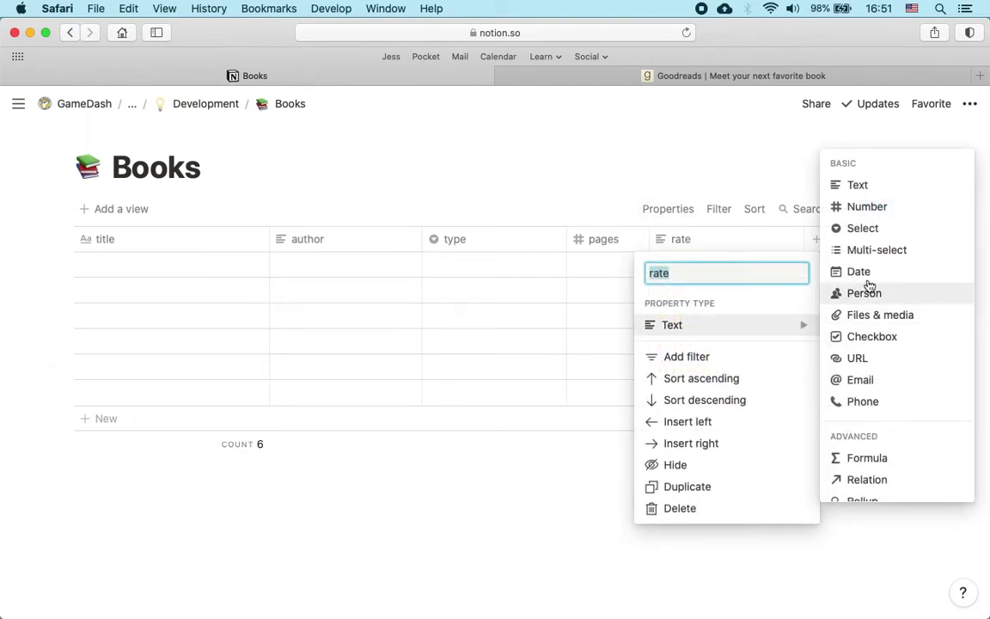
{"action": "left_click", "coordinate": [863, 230]}
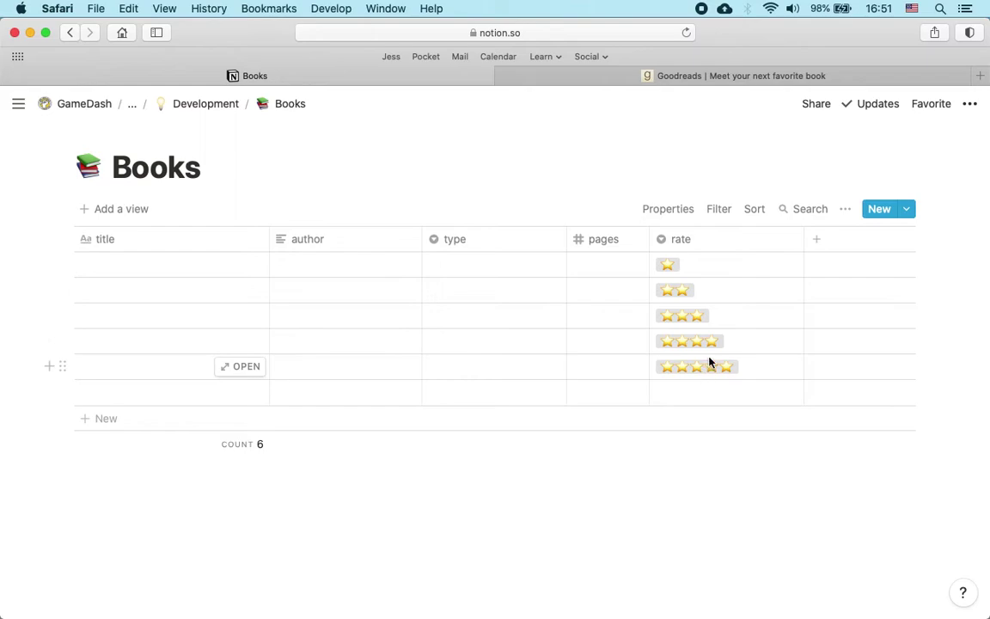
{"action": "left_click", "coordinate": [698, 268]}
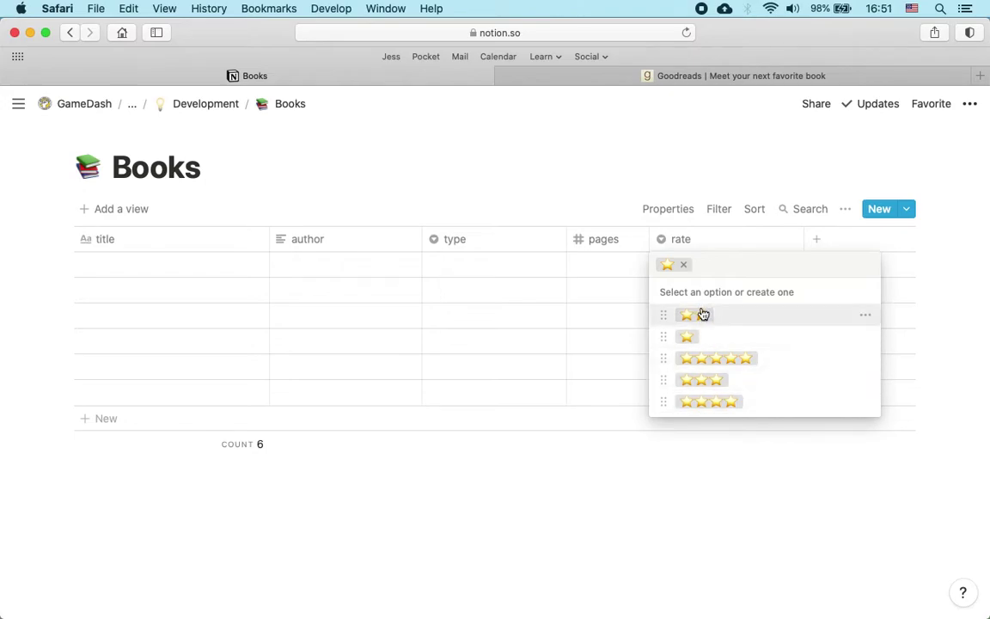
{"action": "key", "text": "Escape"}
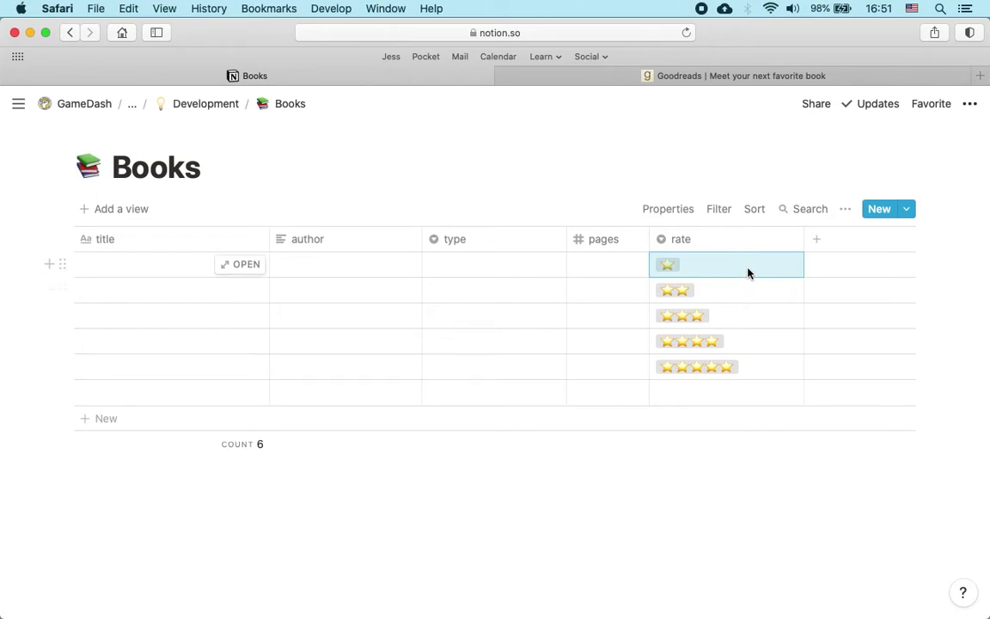
{"action": "left_click", "coordinate": [721, 393]}
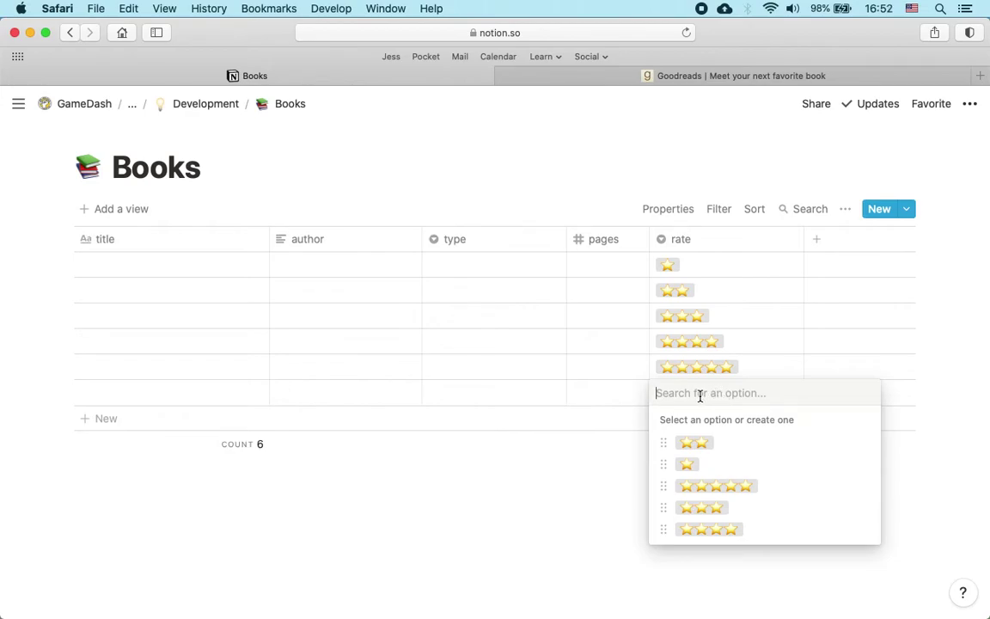
{"action": "type", "text": "tag"}
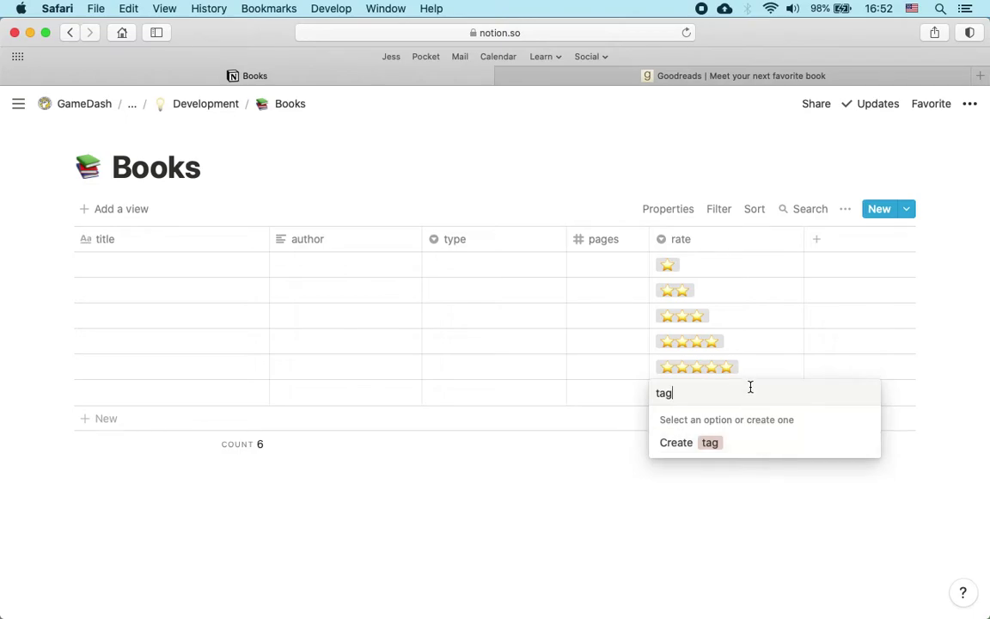
{"action": "key", "text": "BackSpace"}
{"action": "key", "text": "BackSpace"}
{"action": "key", "text": "BackSpace"}
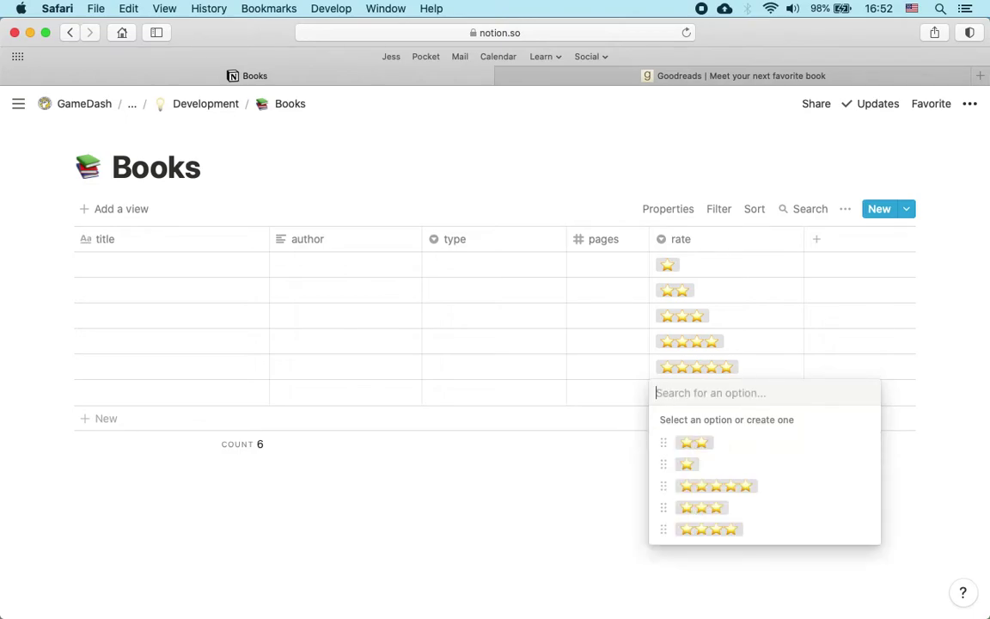
{"action": "key", "text": "Escape"}
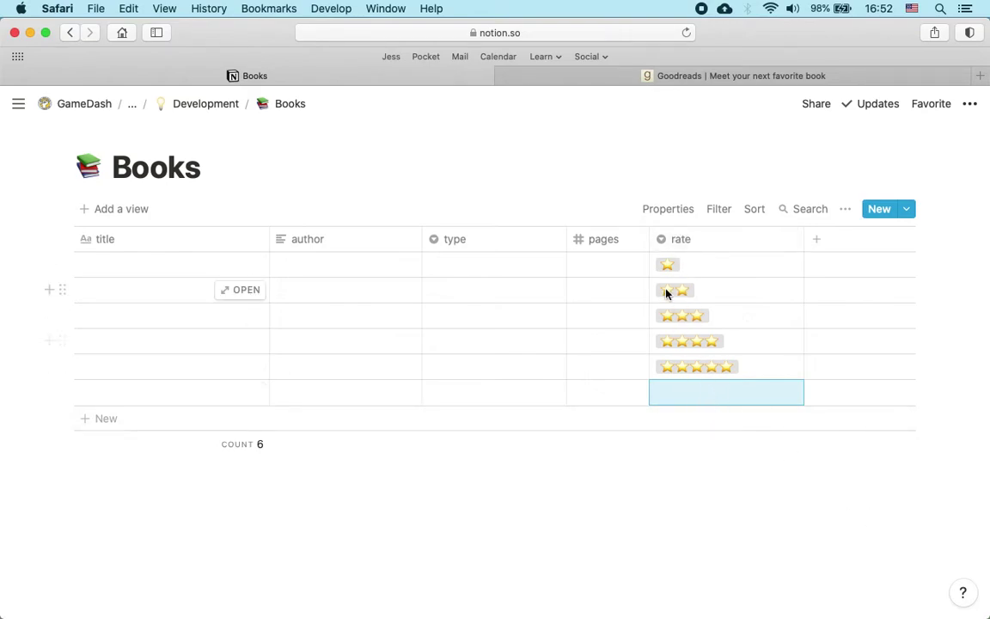
{"action": "left_click_drag", "start_coordinate": [720, 274], "coordinate": [731, 365]}
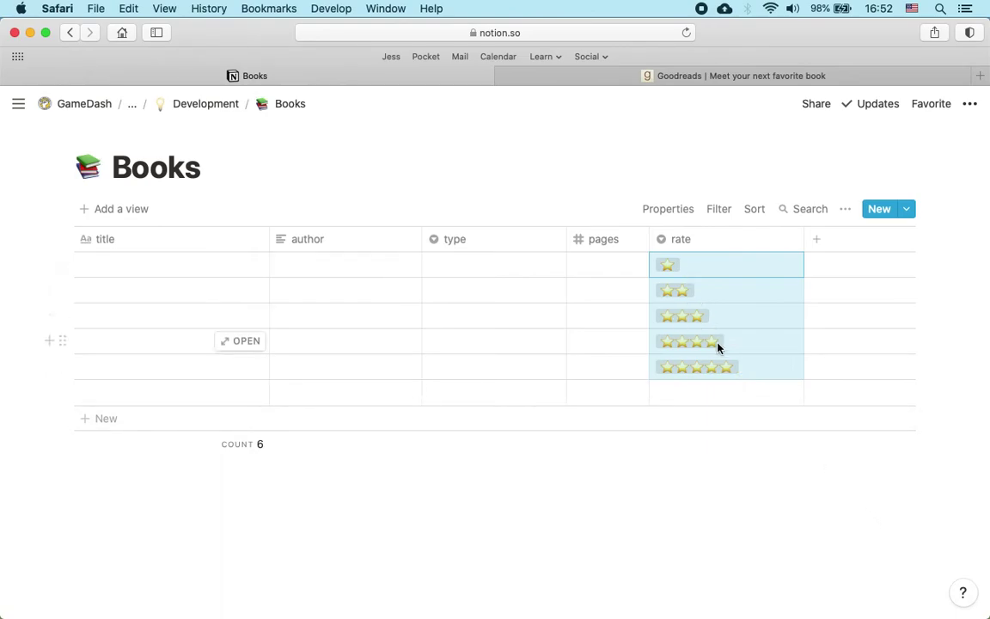
{"action": "key", "text": "BackSpace"}
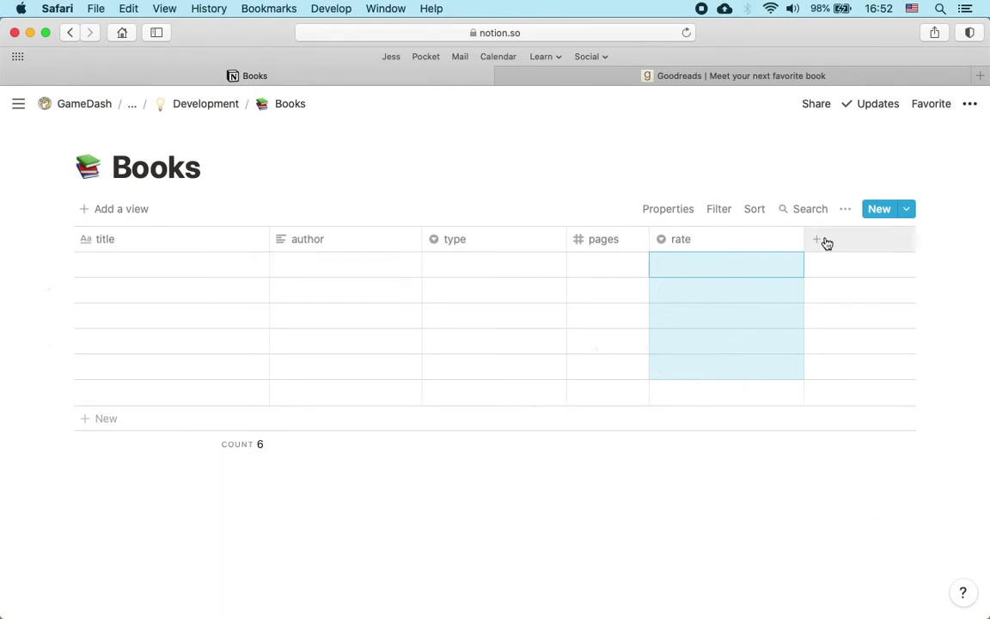
{"action": "key", "text": "super+z"}
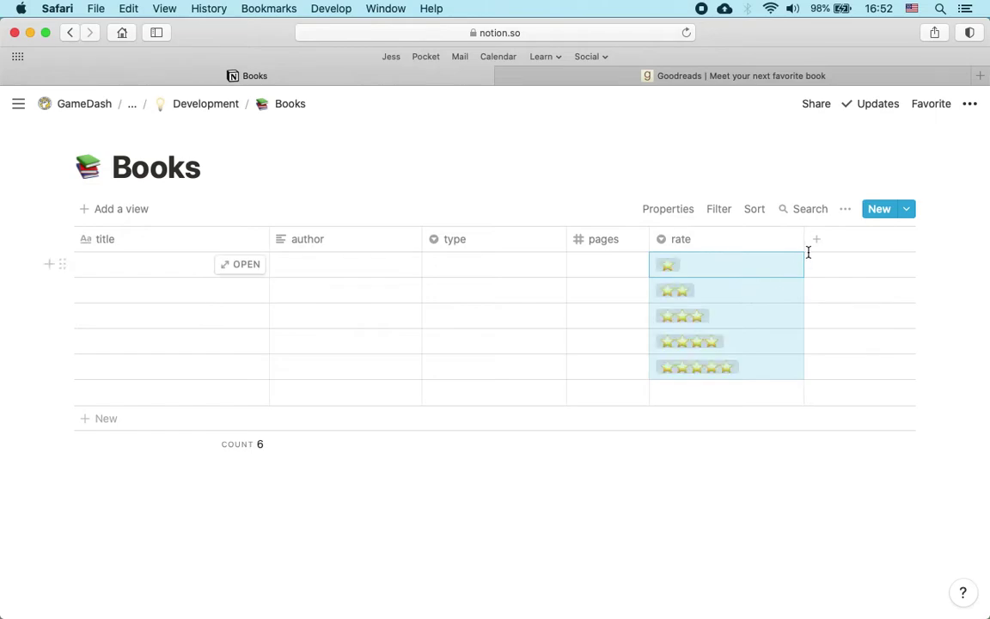
- Narrow the rate column to fit five stars and clear the star values from all its rows
{"action": "left_click_drag", "start_coordinate": [804, 240], "coordinate": [747, 249]}
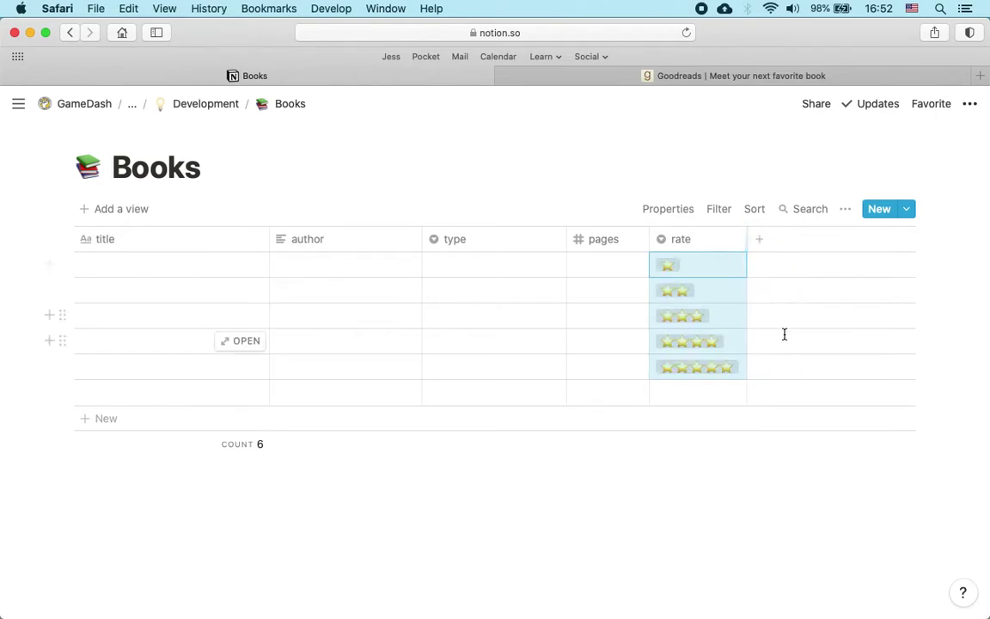
{"action": "left_click", "coordinate": [707, 266]}
{"action": "key", "text": "Escape"}
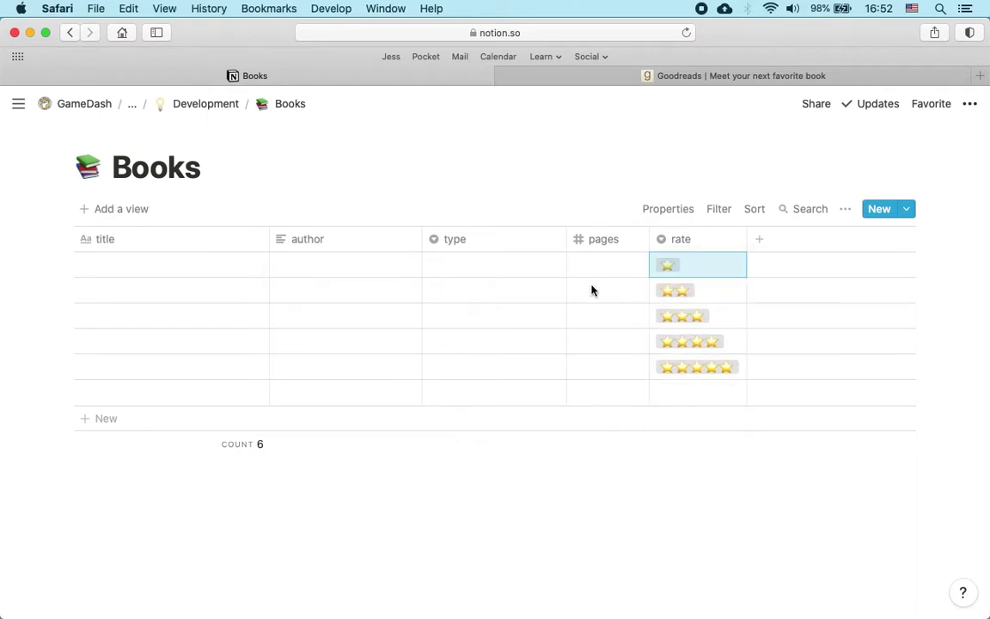
{"action": "left_click_drag", "start_coordinate": [691, 267], "coordinate": [706, 388]}
{"action": "key", "text": "BackSpace"}
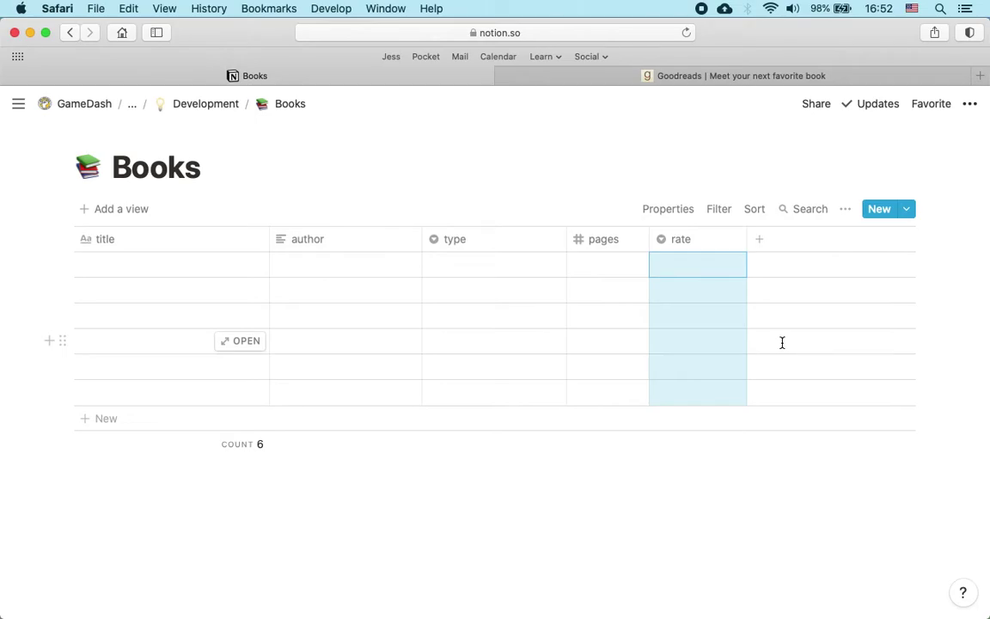
- Add a Number property named read after rate, and narrow the read and pages columns
{"action": "left_click", "coordinate": [760, 251]}
{"action": "type", "text": "read"}
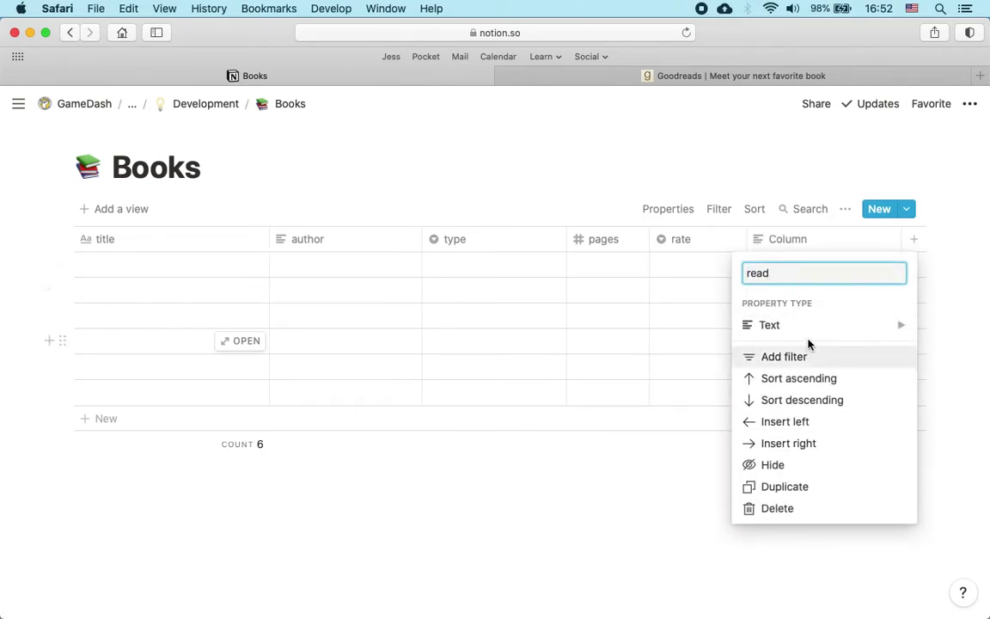
{"action": "mouse_move", "coordinate": [801, 325]}
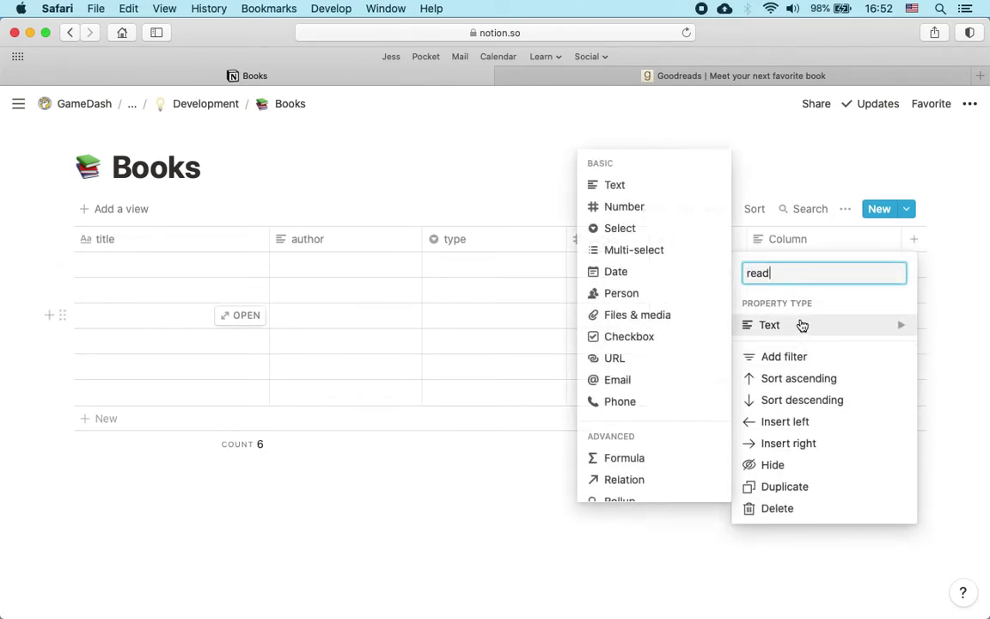
{"action": "left_click", "coordinate": [612, 207]}
{"action": "left_click_drag", "start_coordinate": [899, 238], "coordinate": [823, 241]}
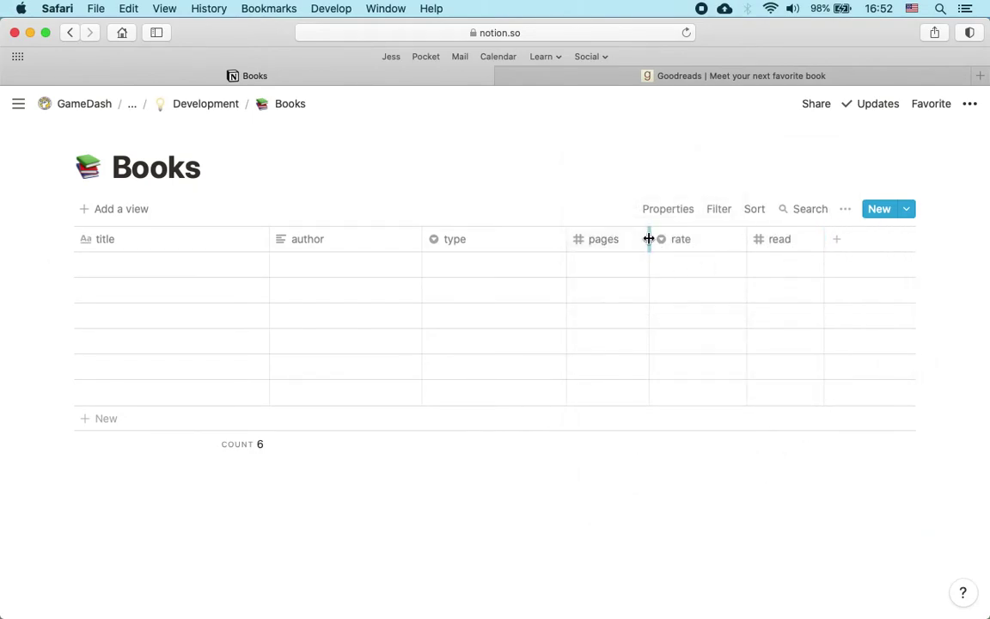
{"action": "mouse_move", "coordinate": [649, 239]}
{"action": "left_mouse_down"}
{"action": "mouse_move", "coordinate": [616, 248]}
{"action": "mouse_move", "coordinate": [641, 245]}
{"action": "left_mouse_up"}
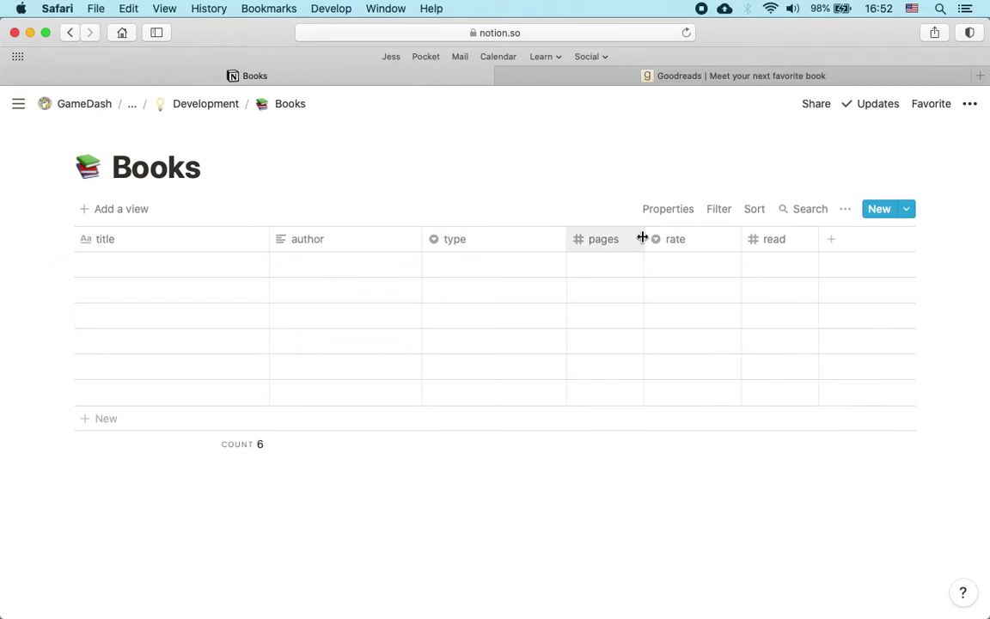
{"action": "left_click", "coordinate": [638, 237]}
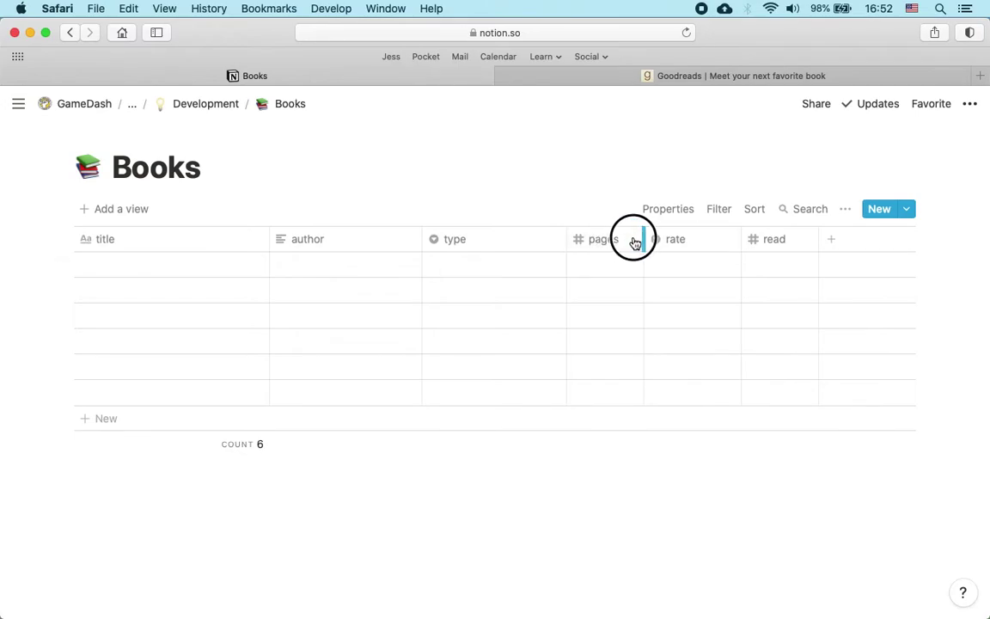
- Enter the test values 1, 2 and 3 in the first three read cells and clear them
{"action": "left_click", "coordinate": [784, 269]}
{"action": "type", "text": "1"}
{"action": "key", "text": "Return"}
{"action": "type", "text": "2"}
{"action": "key", "text": "Return"}
{"action": "type", "text": "3"}
{"action": "key", "text": "Return"}
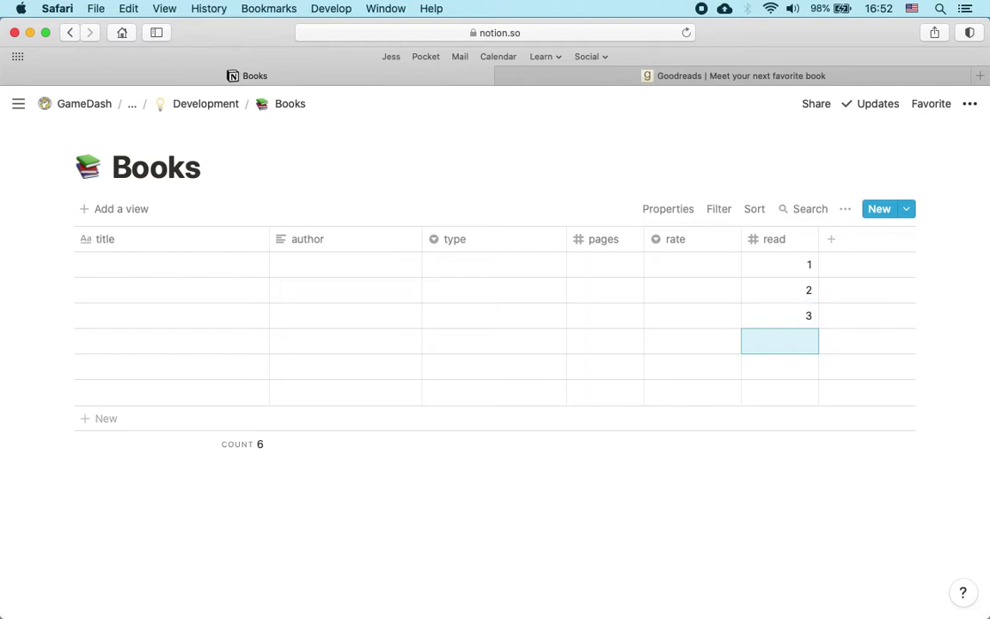
{"action": "key", "text": "shift+Up"}
{"action": "key", "text": "shift+Up"}
{"action": "key", "text": "shift+Up"}
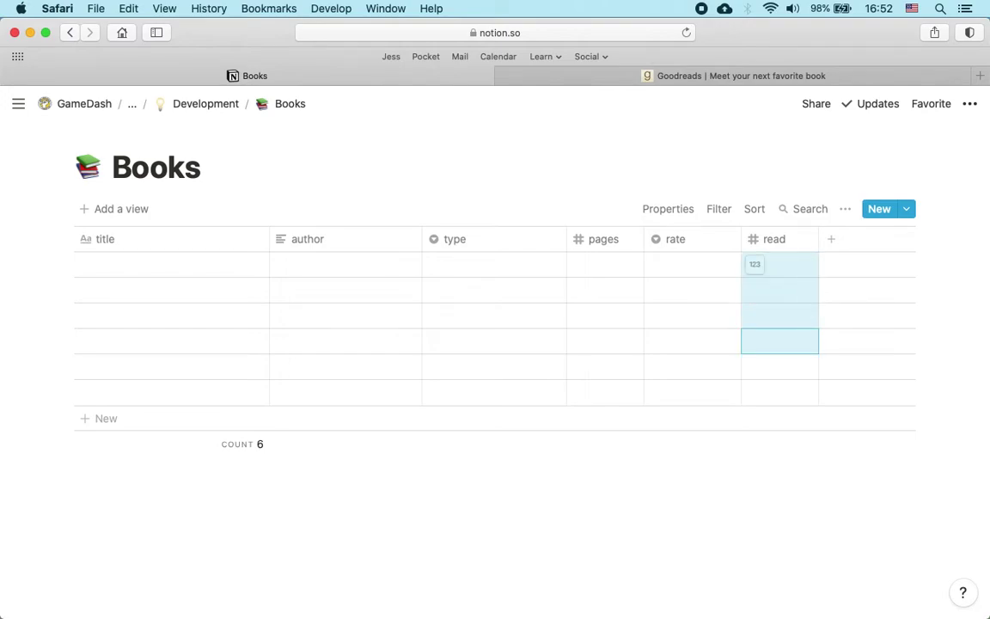
- Set the pages column's footer calculation to Sum
{"action": "left_click", "coordinate": [605, 265]}
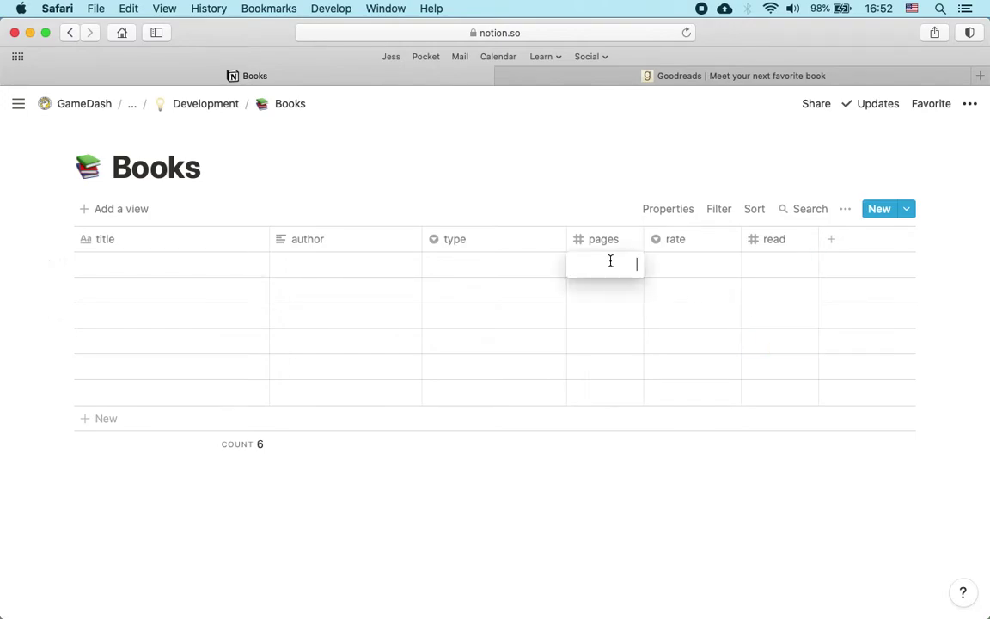
{"action": "key", "text": "Escape"}
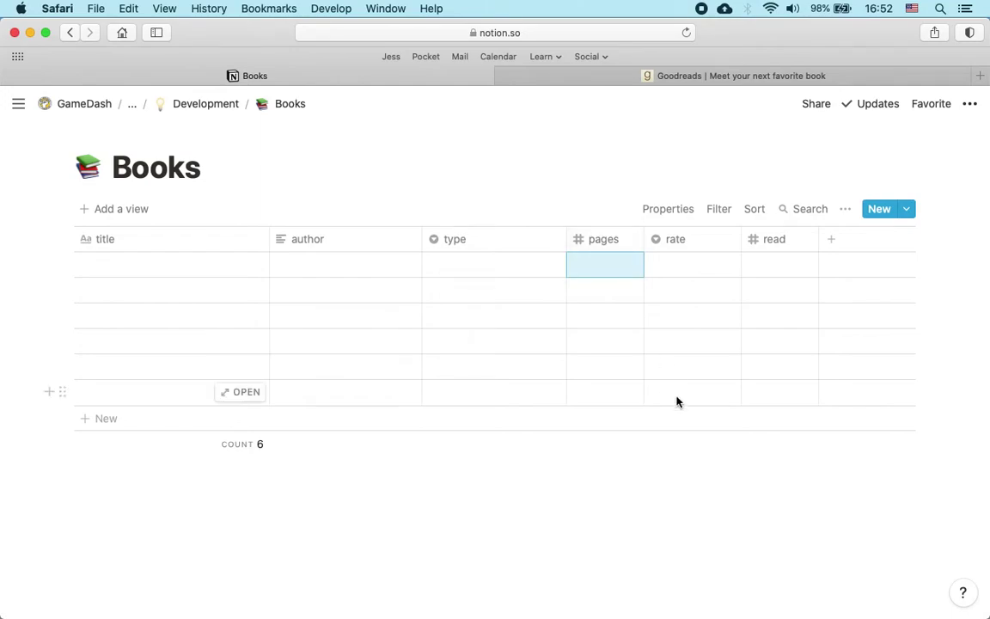
{"action": "mouse_move", "coordinate": [608, 444]}
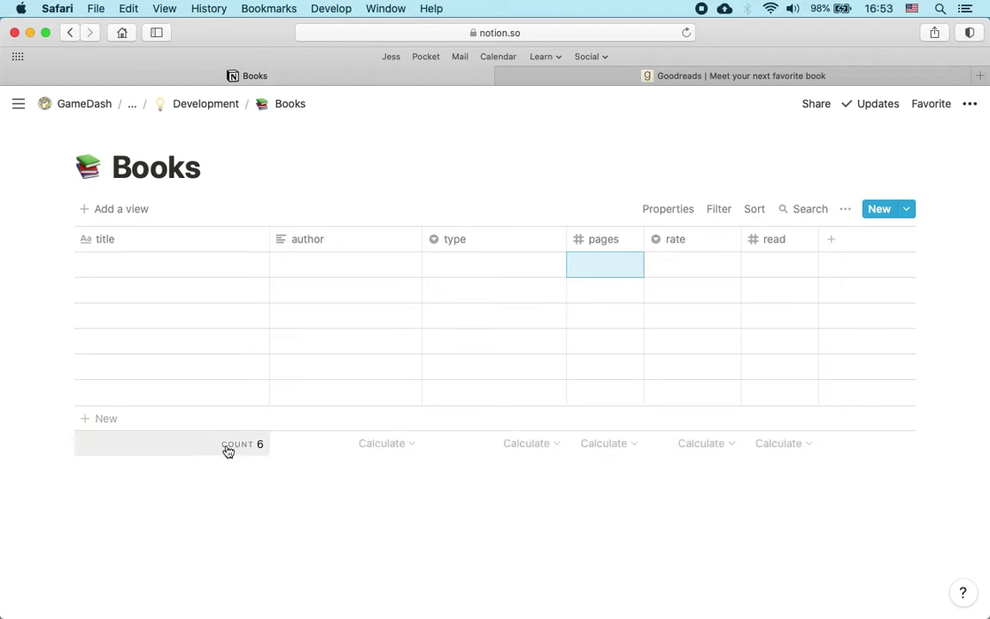
{"action": "mouse_move", "coordinate": [645, 444]}
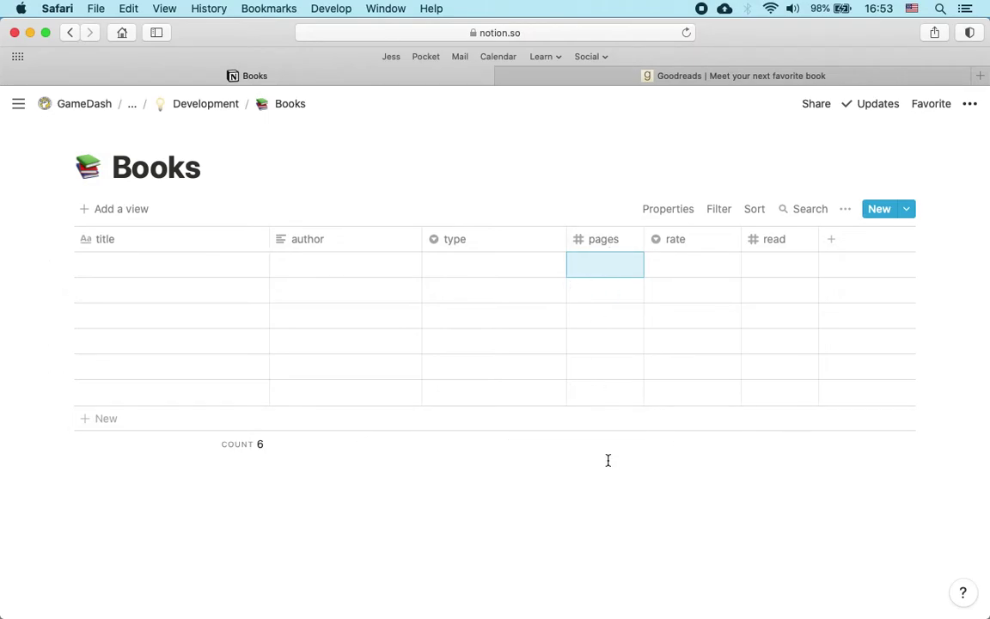
{"action": "left_click", "coordinate": [632, 445]}
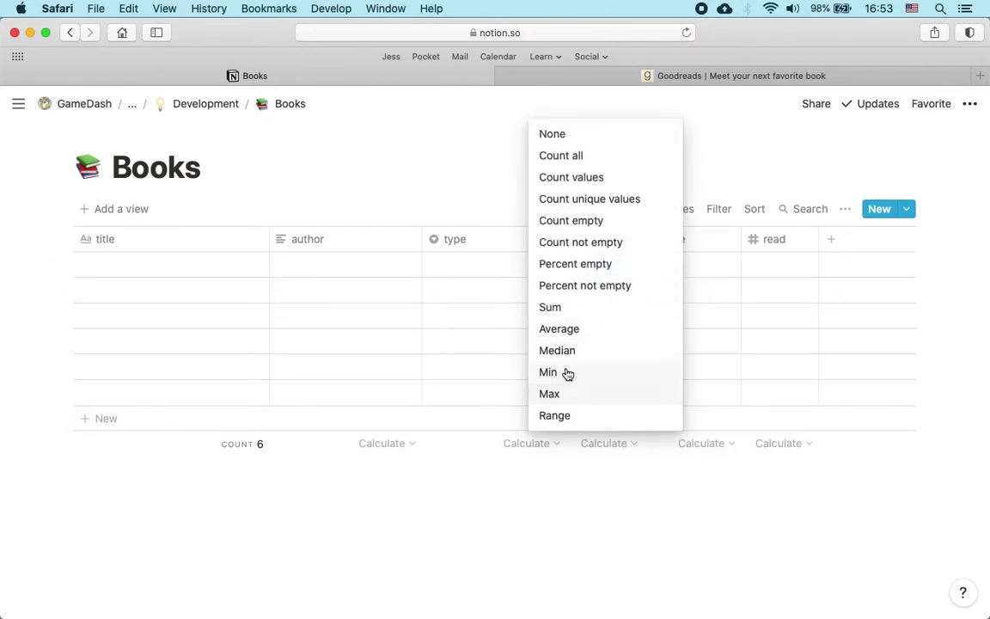
{"action": "left_click", "coordinate": [578, 314]}
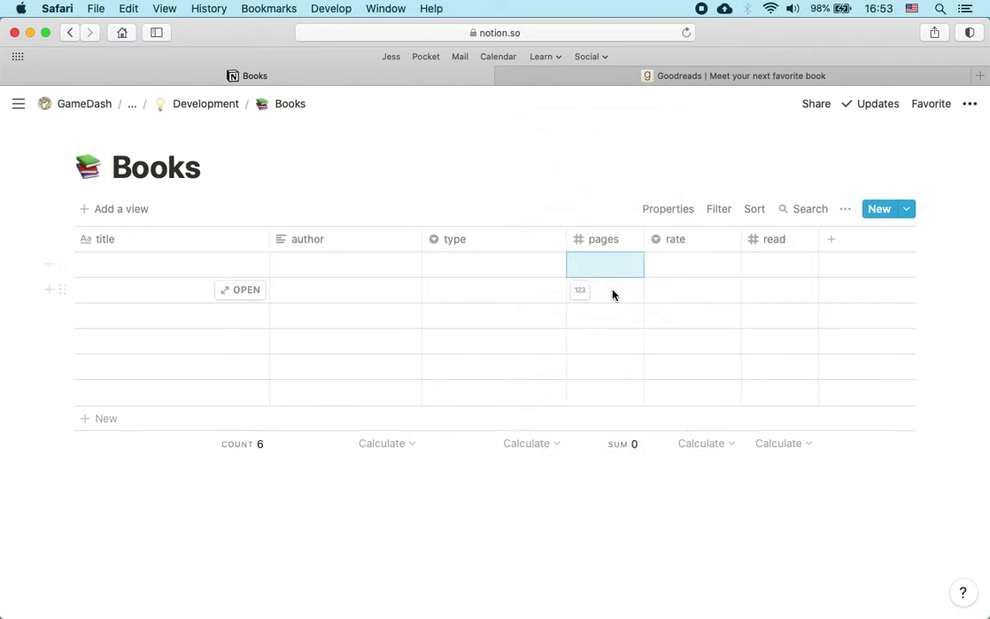
- Test the pages sum with 100, 360 and 490 in the first three rows, and clear those values
{"action": "type", "text": "100"}
{"action": "key", "text": "Return"}
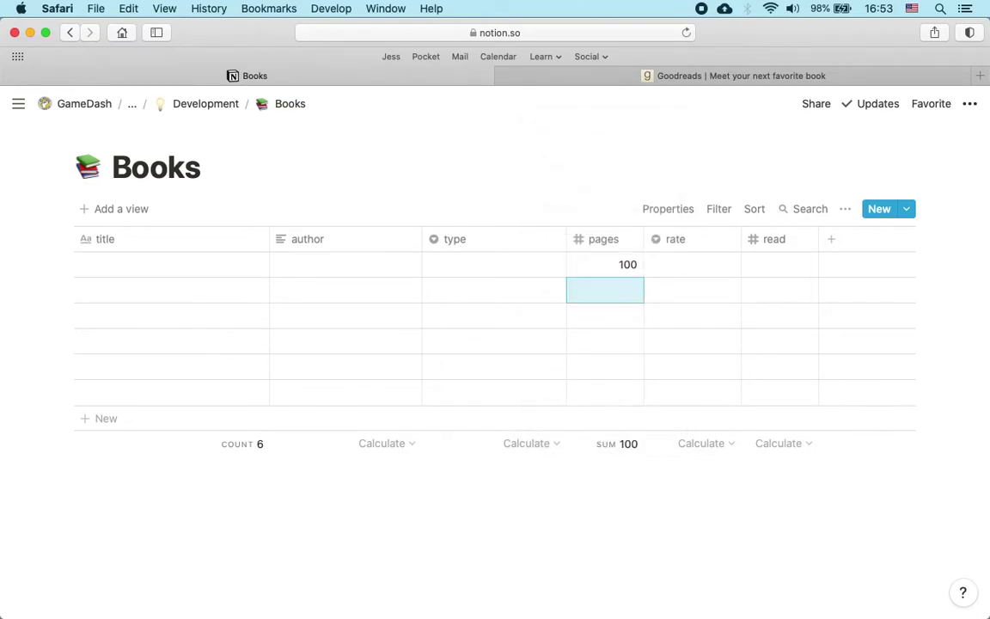
{"action": "type", "text": "360"}
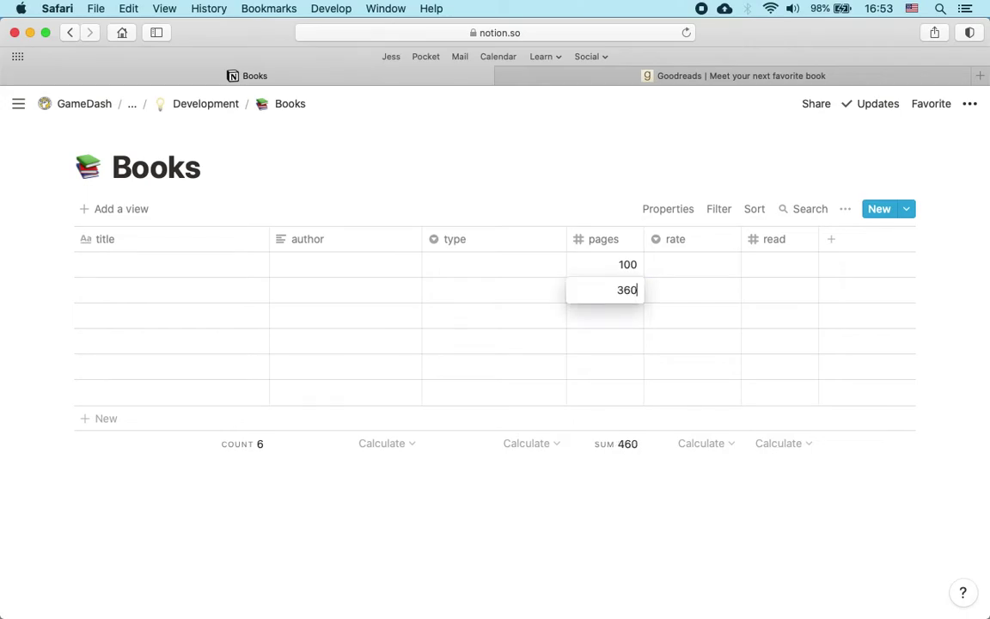
{"action": "key", "text": "Return"}
{"action": "type", "text": "4"}
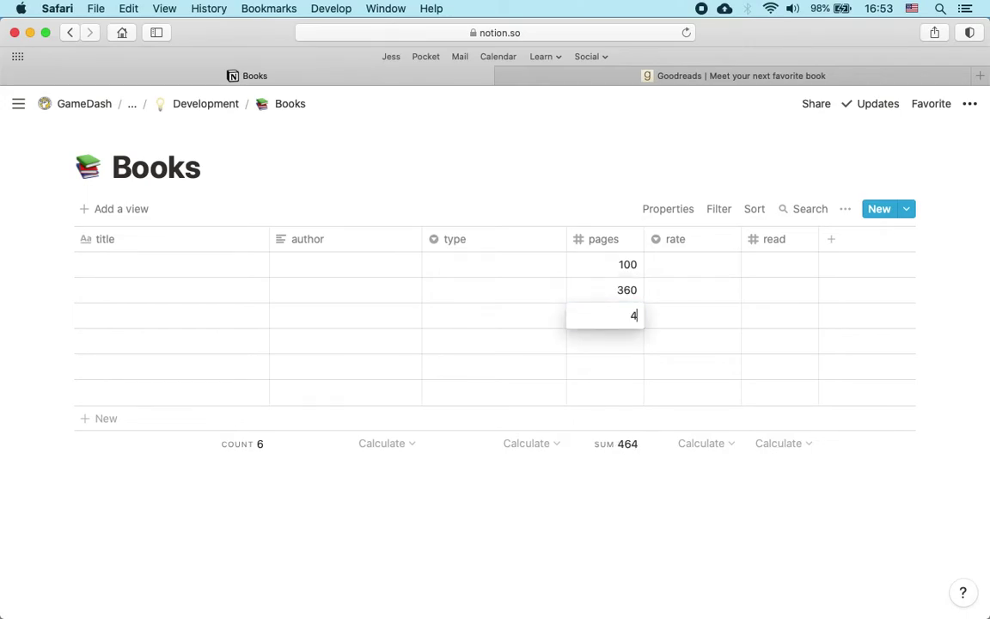
{"action": "type", "text": "90"}
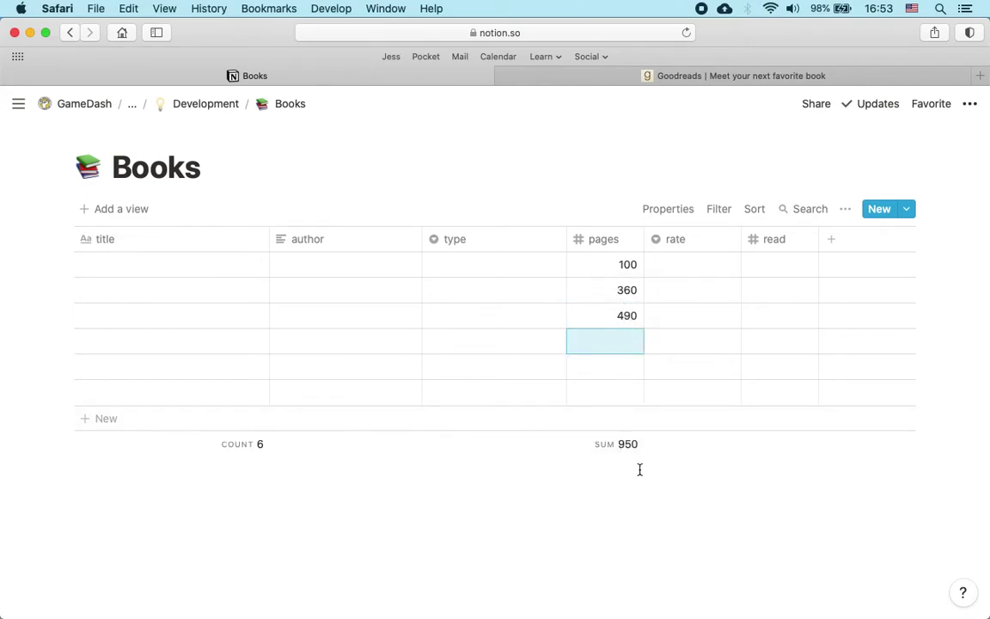
{"action": "left_click_drag", "start_coordinate": [625, 263], "coordinate": [625, 314]}
{"action": "key", "text": "BackSpace"}
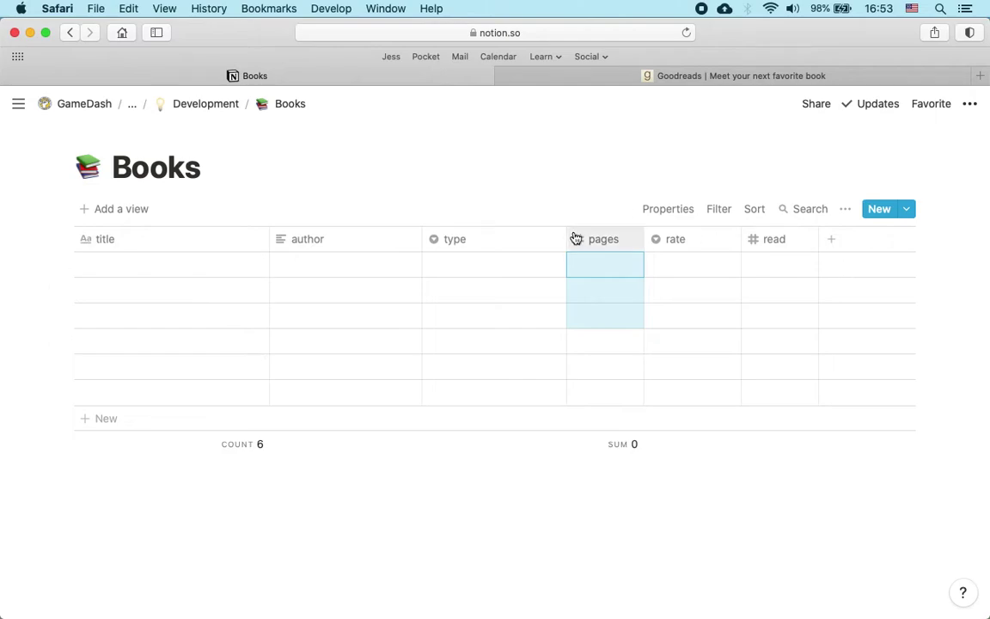
- Narrow the type column and add a Text property named status after read
{"action": "left_click_drag", "start_coordinate": [565, 238], "coordinate": [539, 239]}
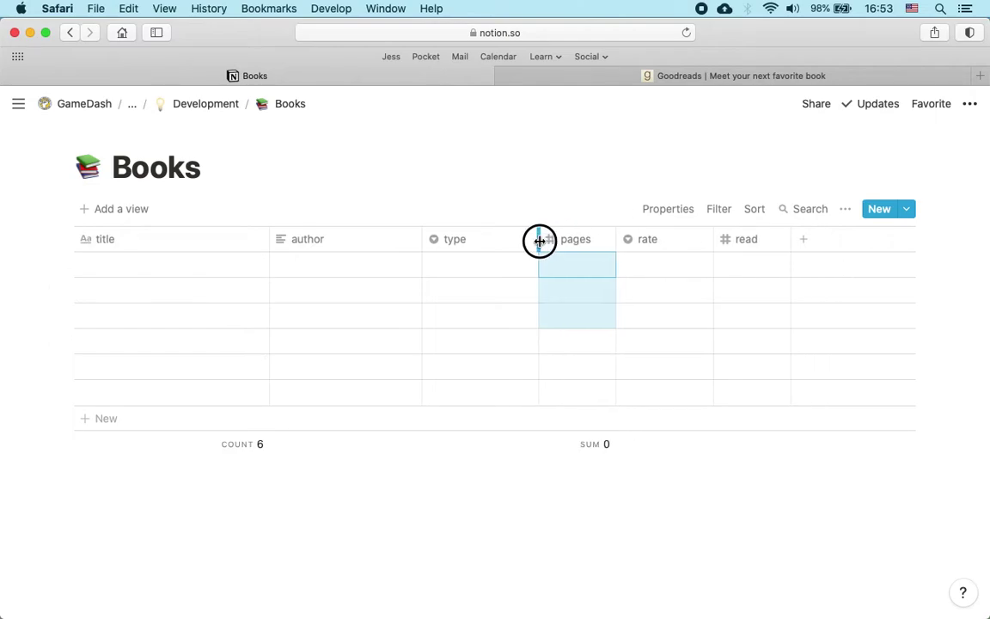
{"action": "left_click", "coordinate": [816, 244]}
{"action": "type", "text": "status"}
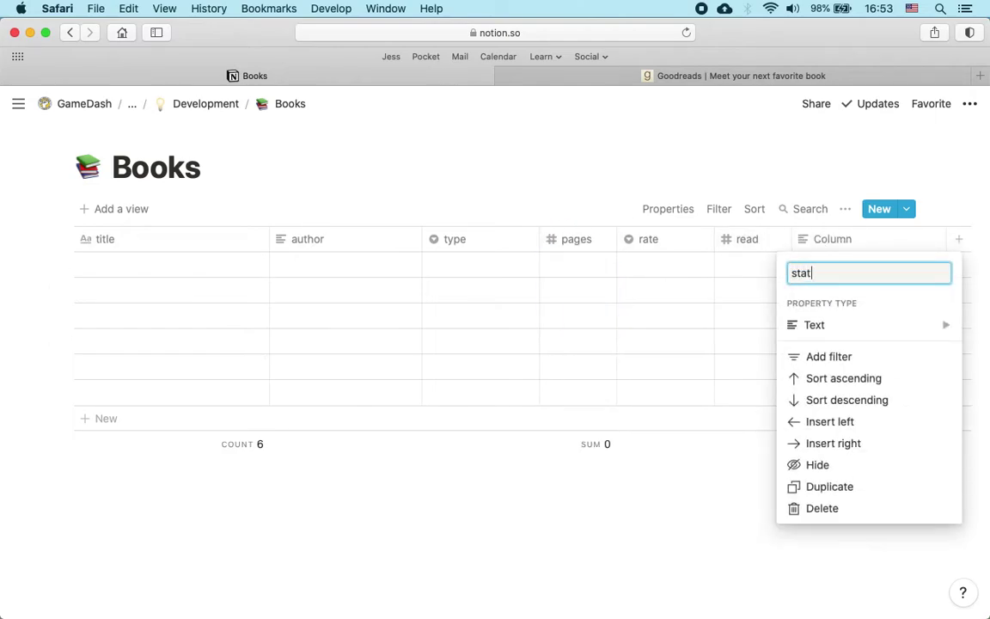
{"action": "mouse_move", "coordinate": [879, 321]}
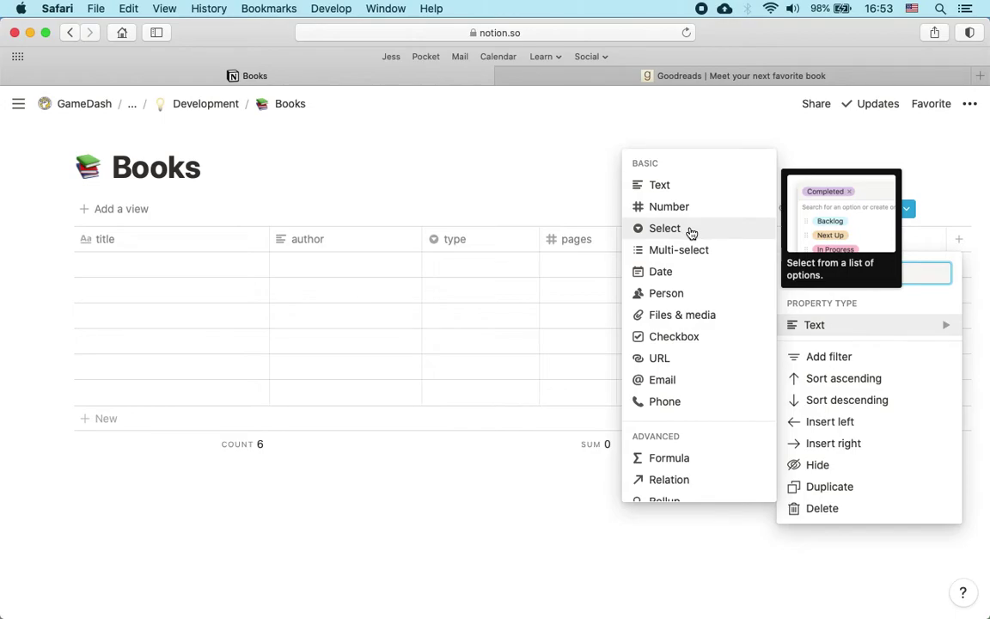
{"action": "left_click", "coordinate": [548, 279]}
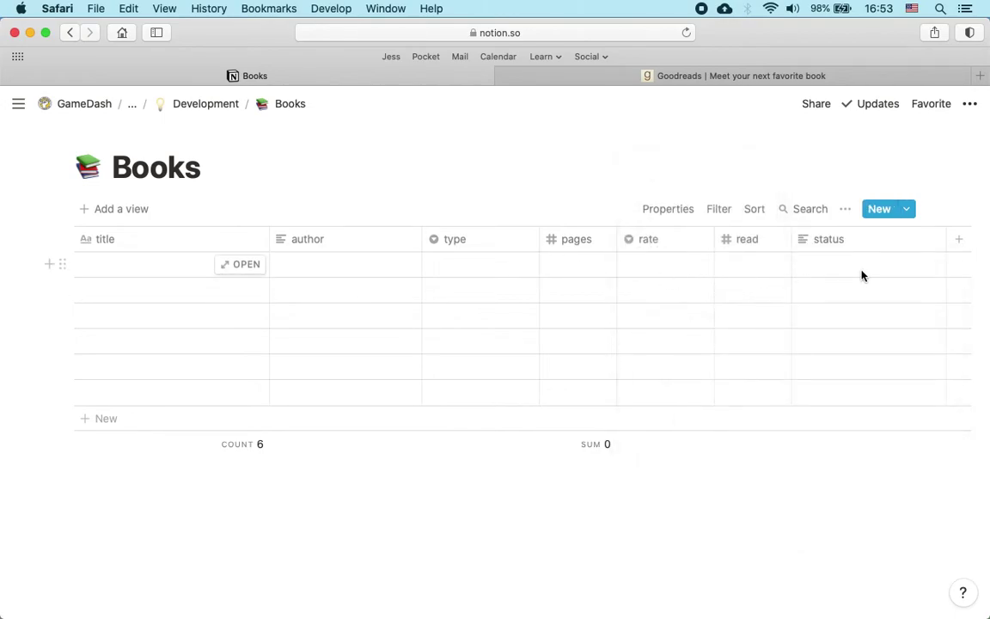
- Enter "read" in the first row's status cell
{"action": "scroll", "coordinate": [862, 275], "scroll_direction": "right", "scroll_amount": 3}
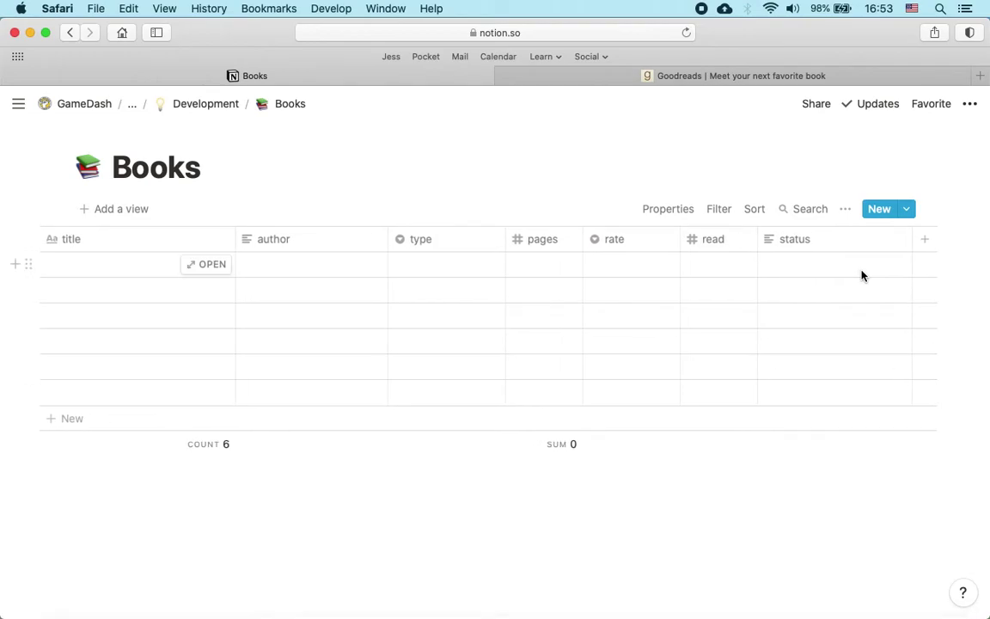
{"action": "left_click", "coordinate": [851, 273]}
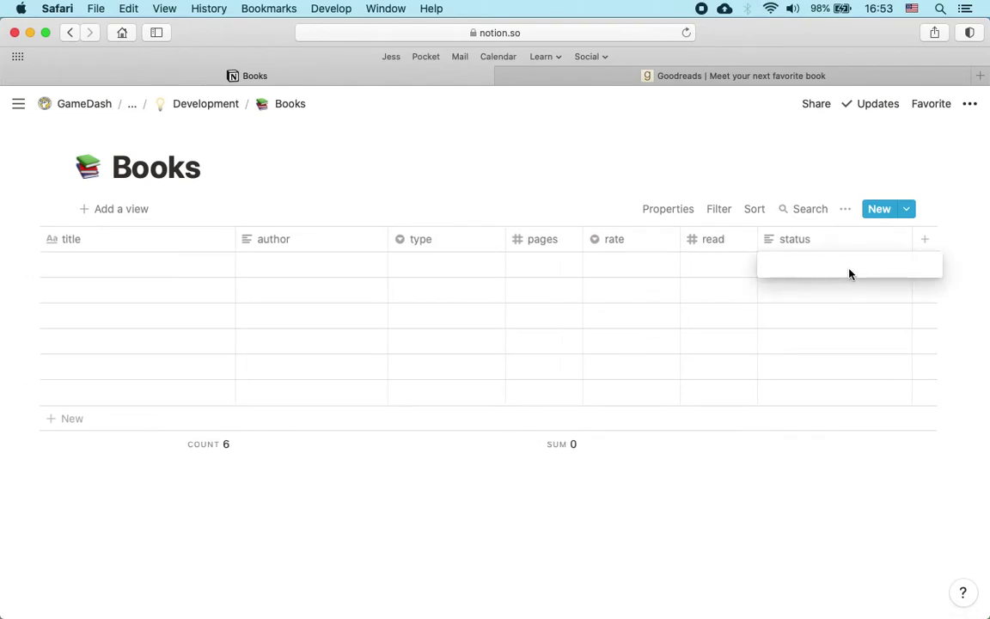
{"action": "type", "text": "read"}
{"action": "key", "text": "Return"}
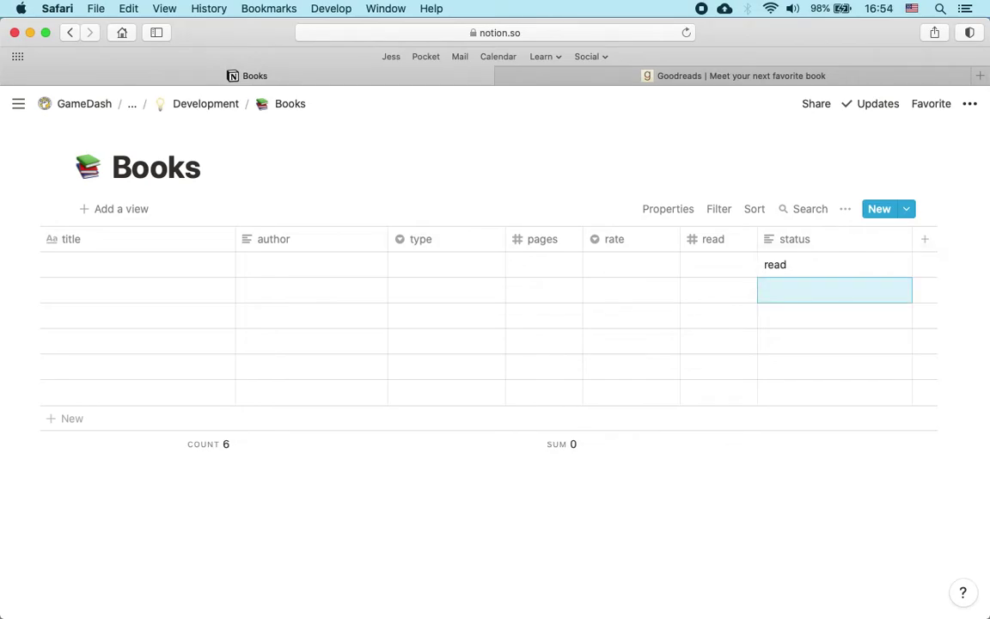
- Enter "to read" and "research" in the second and third rows' status cells
{"action": "type", "text": "to read"}
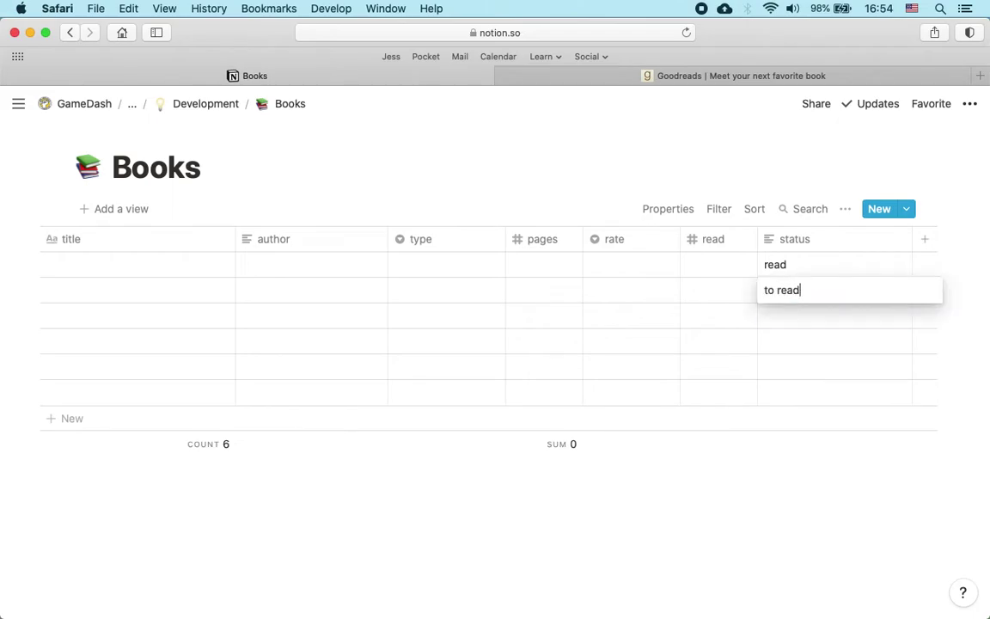
{"action": "key", "text": "Return"}
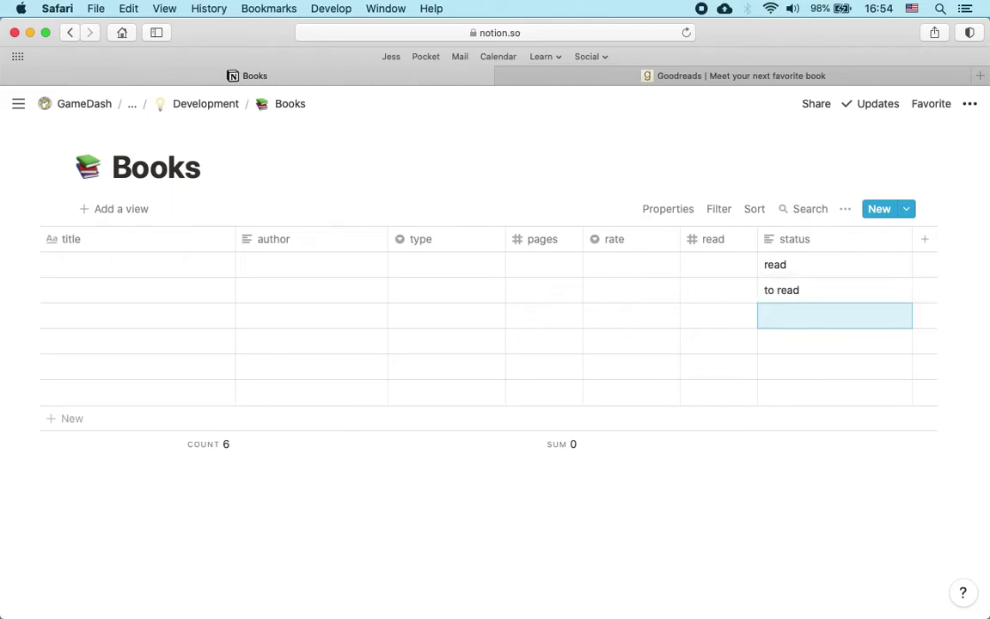
{"action": "type", "text": "res"}
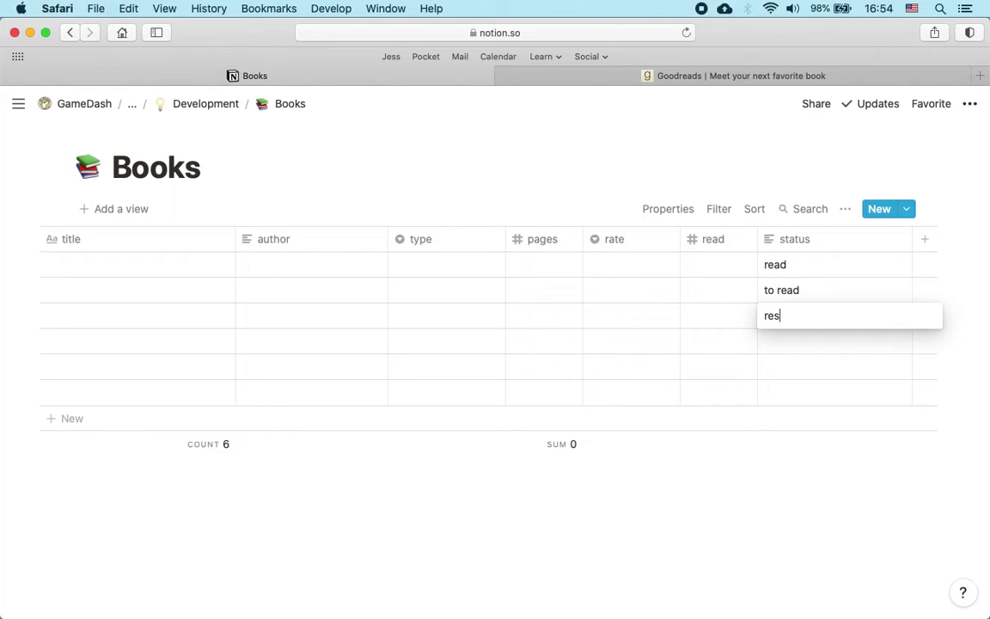
{"action": "type", "text": "earch"}
{"action": "key", "text": "Return"}
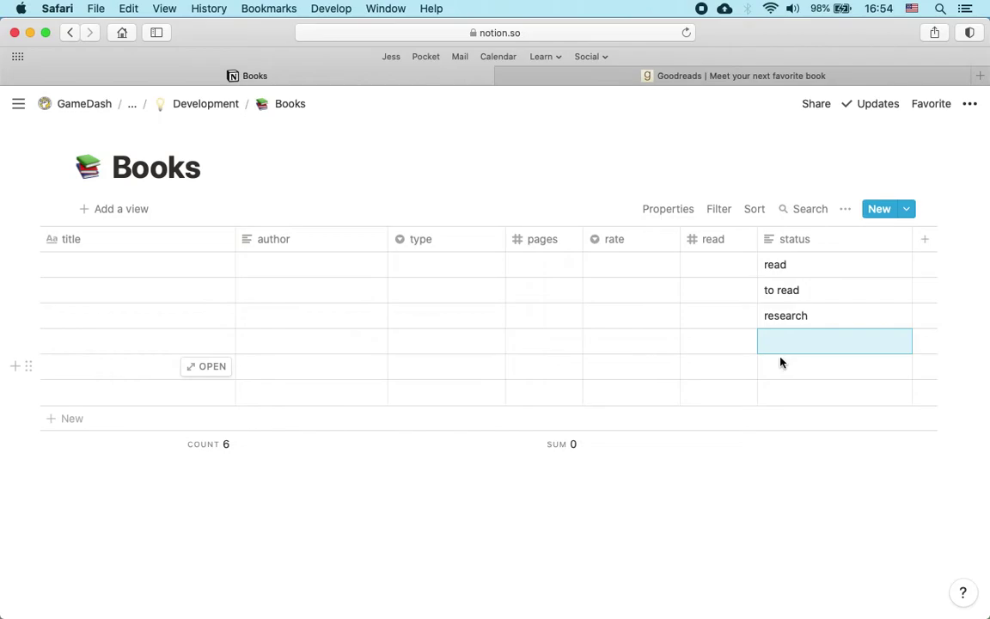
{"action": "scroll", "coordinate": [789, 331], "scroll_direction": "right", "scroll_amount": 1}
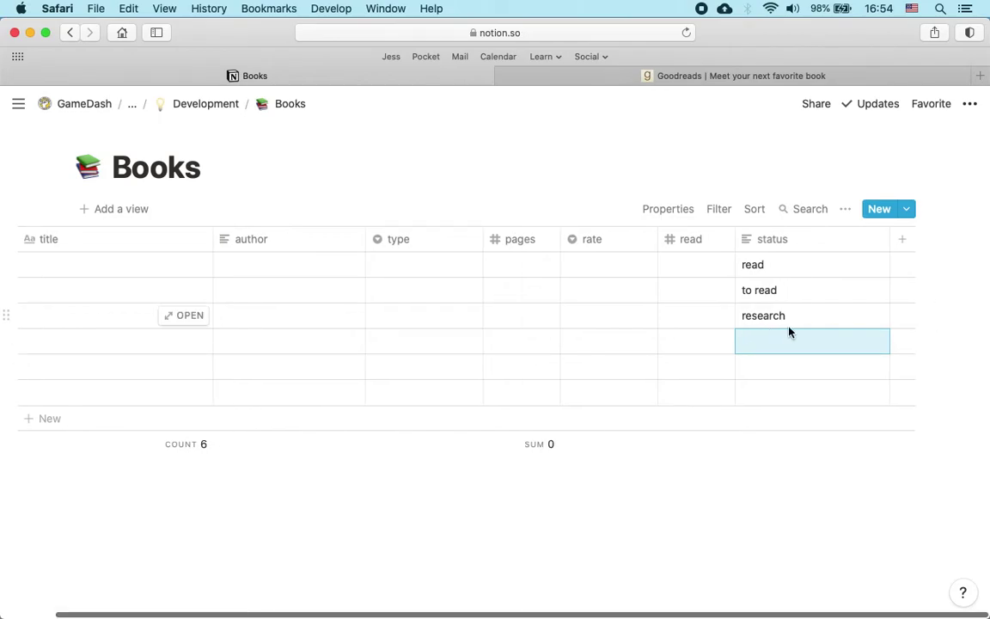
{"action": "scroll", "coordinate": [789, 332], "scroll_direction": "left", "scroll_amount": 2}
{"action": "scroll", "coordinate": [788, 332], "scroll_direction": "right", "scroll_amount": 2}
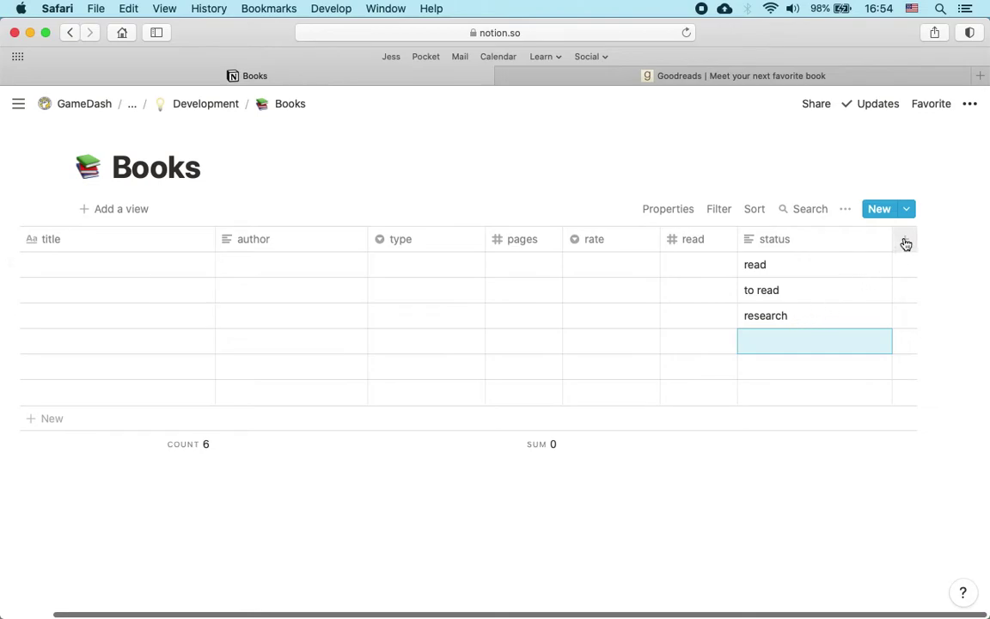
{"action": "left_click_drag", "start_coordinate": [789, 263], "coordinate": [799, 325]}
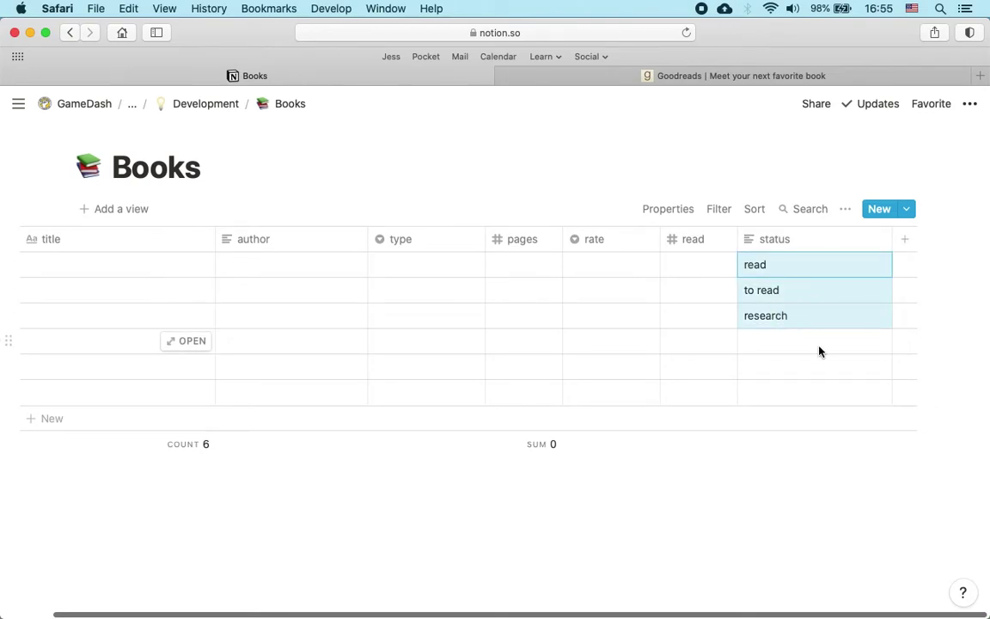
{"action": "left_click", "coordinate": [842, 236]}
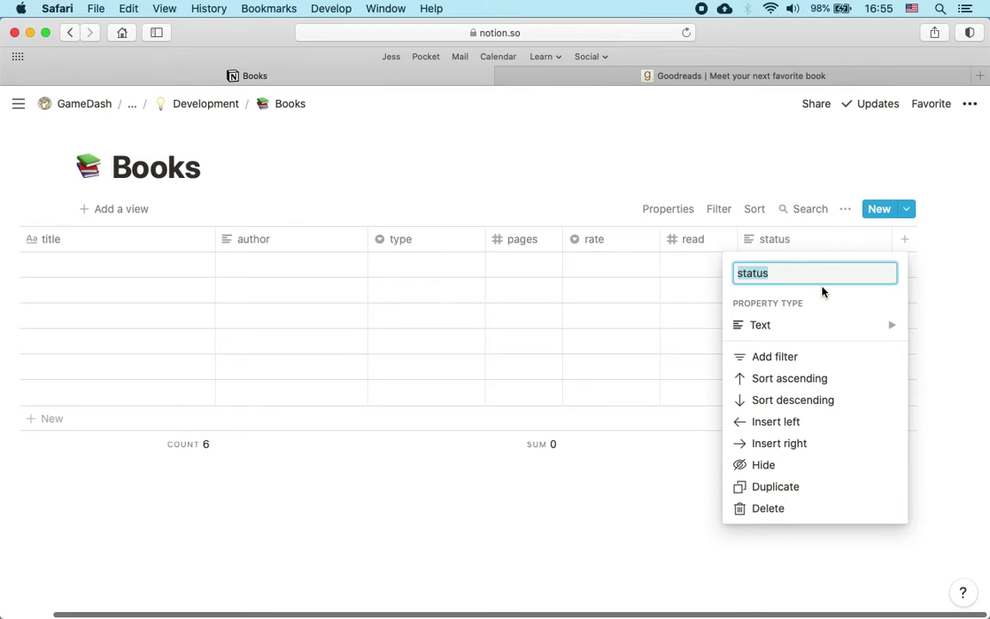
{"action": "mouse_move", "coordinate": [809, 325]}
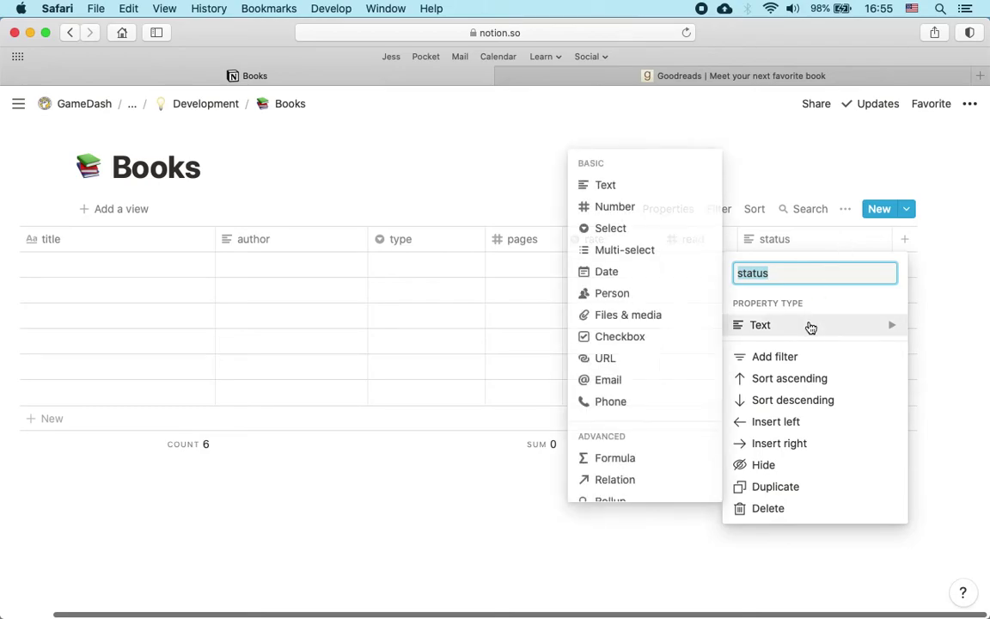
{"action": "left_click", "coordinate": [842, 220]}
- Clear the "research" entry from the third row and change the status property's type to Select
{"action": "left_click", "coordinate": [801, 317]}
{"action": "key", "text": "BackSpace"}
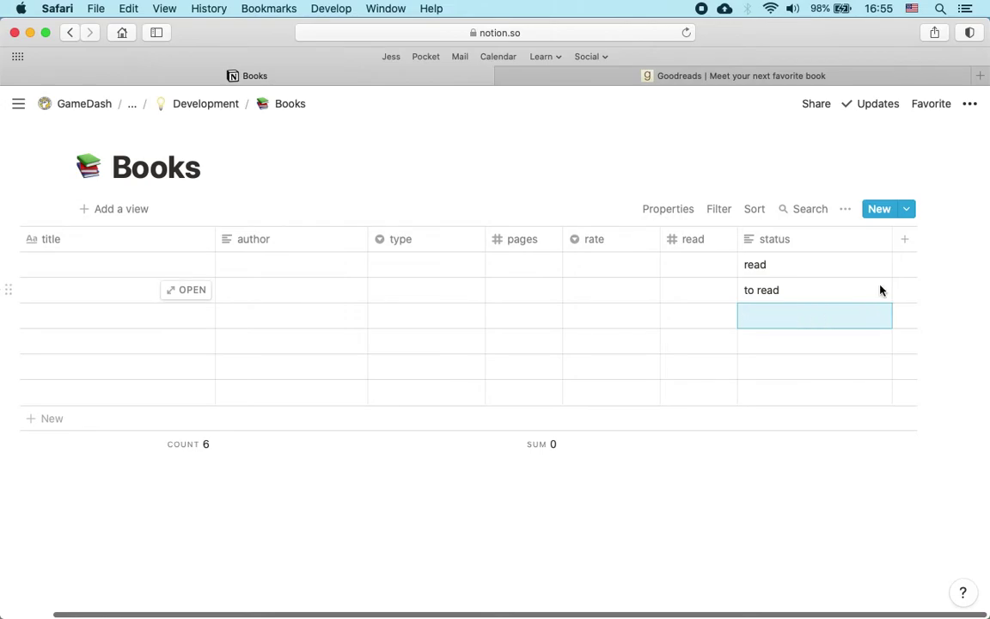
{"action": "left_click", "coordinate": [795, 239]}
{"action": "left_click", "coordinate": [770, 331]}
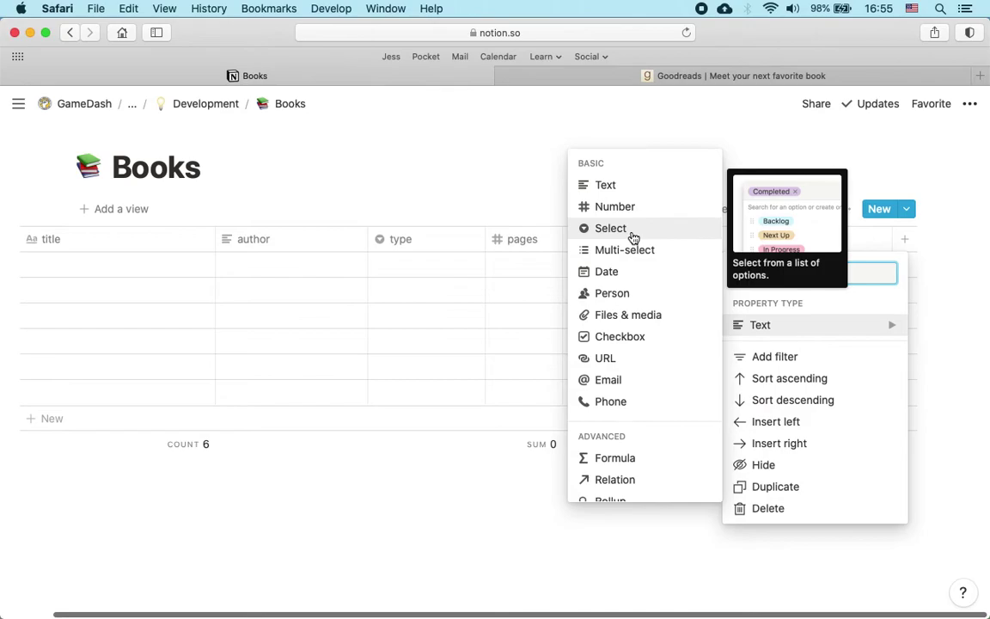
{"action": "left_click", "coordinate": [633, 238]}
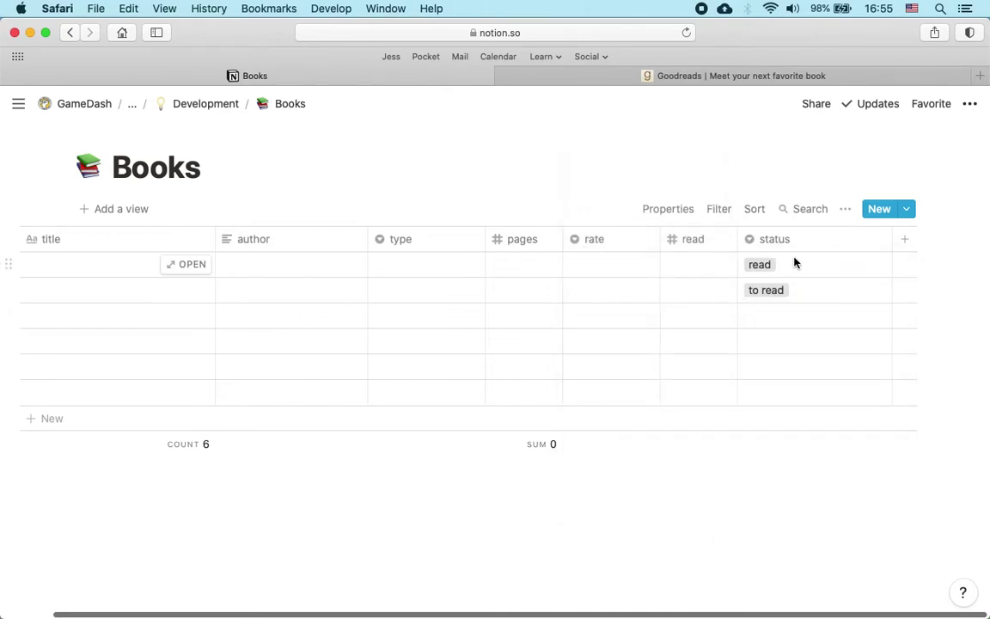
- Clear the status values from the first two rows and narrow the status column
{"action": "left_click_drag", "start_coordinate": [795, 263], "coordinate": [800, 286]}
{"action": "key", "text": "BackSpace"}
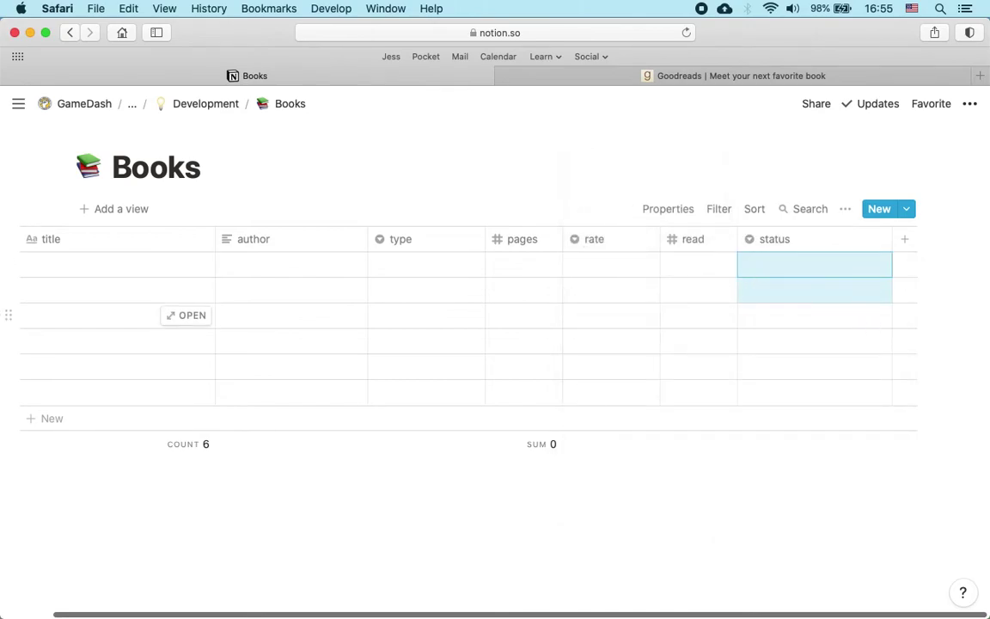
{"action": "scroll", "coordinate": [857, 295], "scroll_direction": "right", "scroll_amount": 1}
{"action": "left_click_drag", "start_coordinate": [890, 243], "coordinate": [779, 274]}
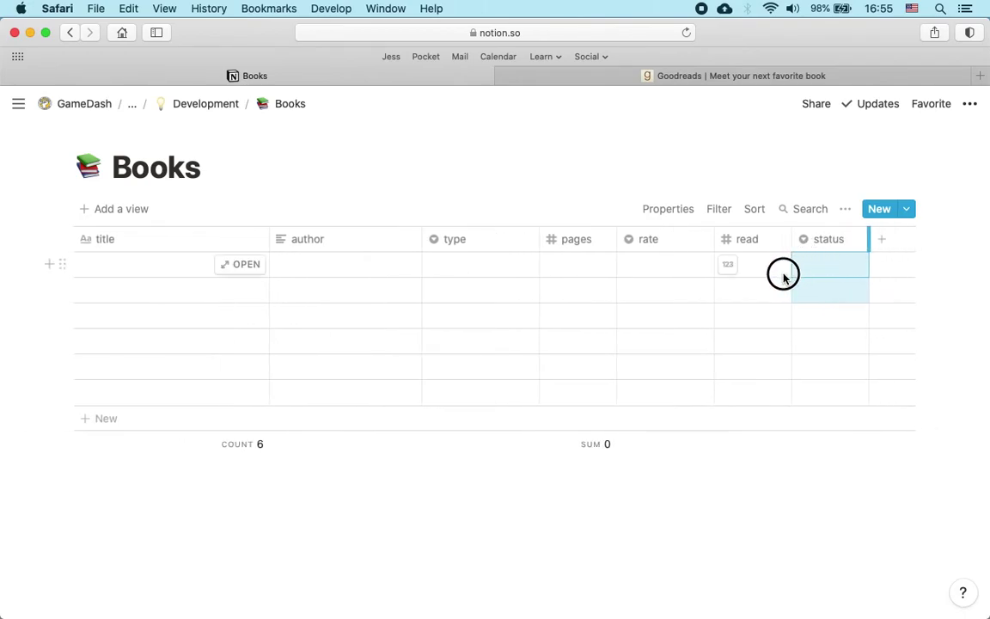
- Add a Text property named format after the status column
{"action": "left_click", "coordinate": [893, 246]}
{"action": "type", "text": "format"}
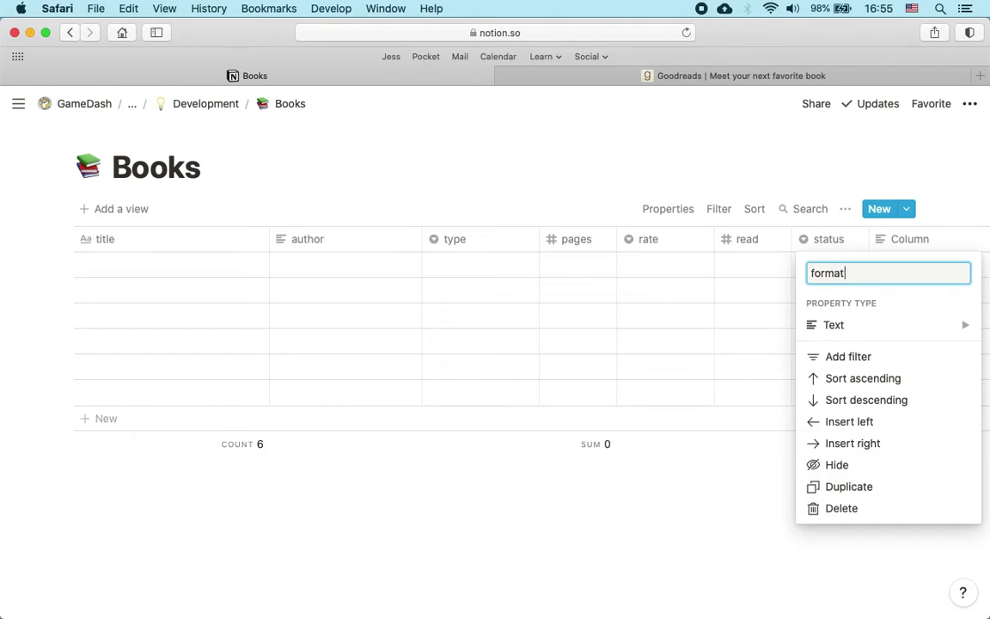
{"action": "key", "text": "Return"}
- Enter physical, digital, audio and comics in the first four rows' format cells
{"action": "scroll", "coordinate": [909, 268], "scroll_direction": "right", "scroll_amount": 3}
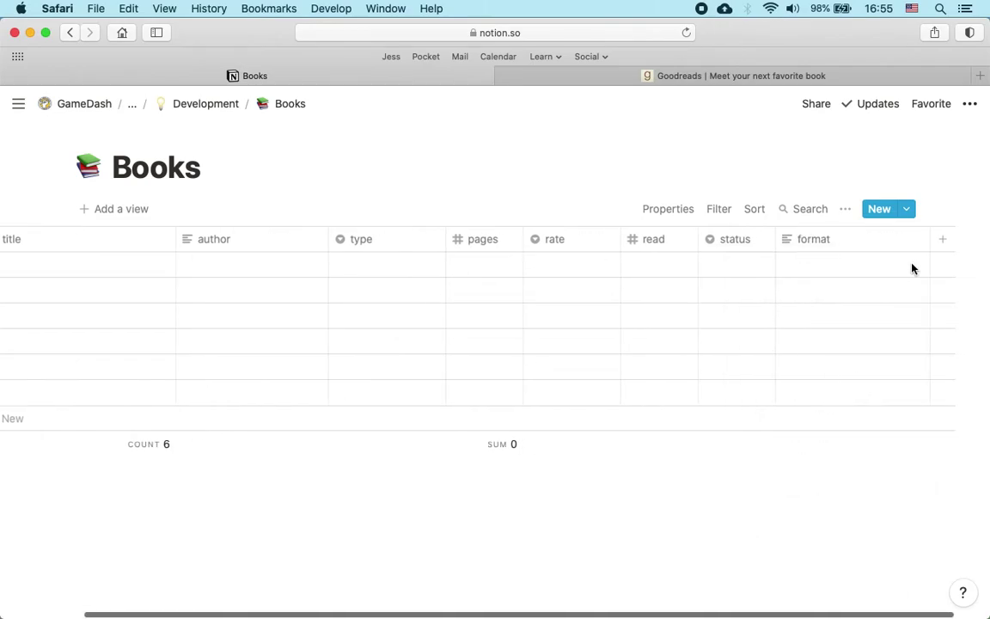
{"action": "left_click", "coordinate": [842, 272]}
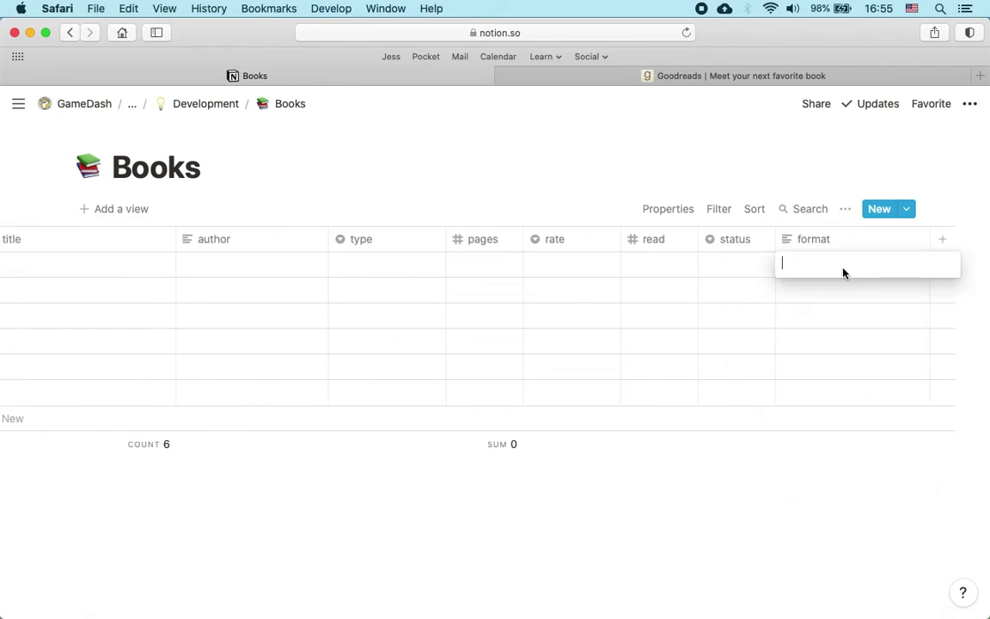
{"action": "type", "text": "physical"}
{"action": "key", "text": "Return"}
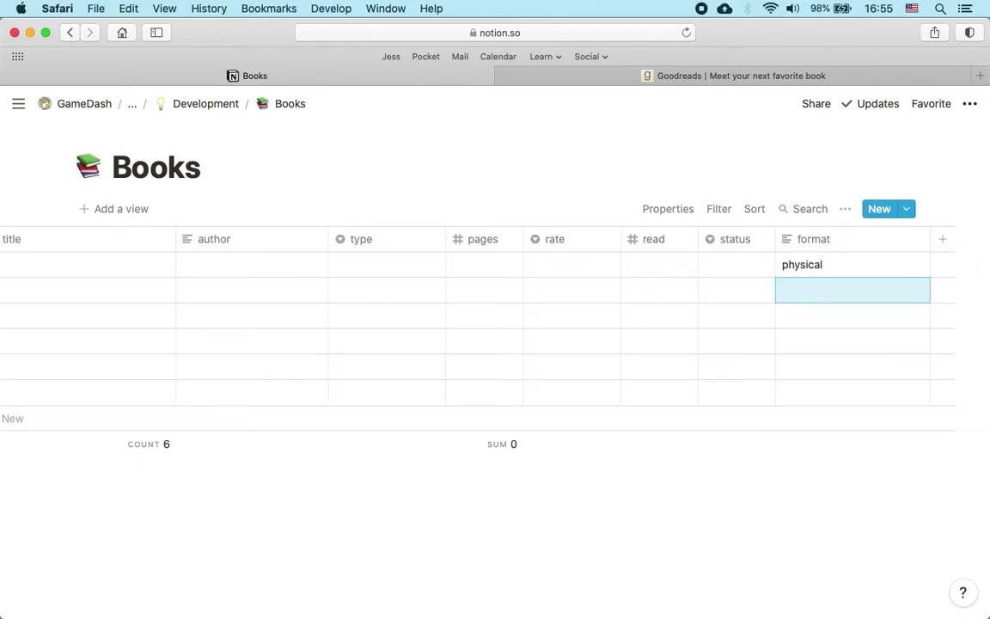
{"action": "type", "text": "ebook"}
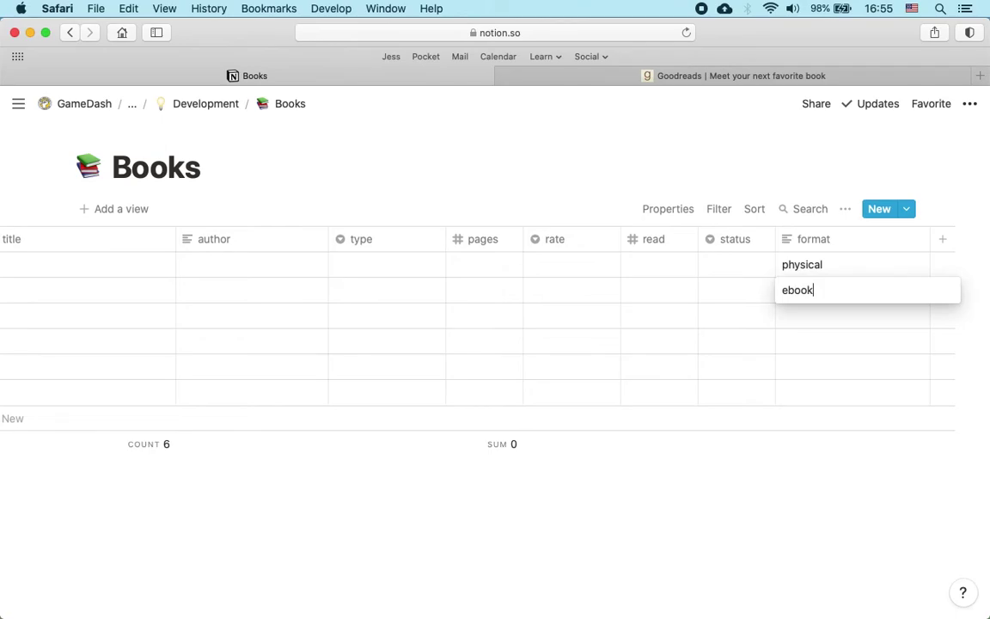
{"action": "key", "text": "super+a"}
{"action": "type", "text": "digital"}
{"action": "key", "text": "Return"}
{"action": "type", "text": "audio"}
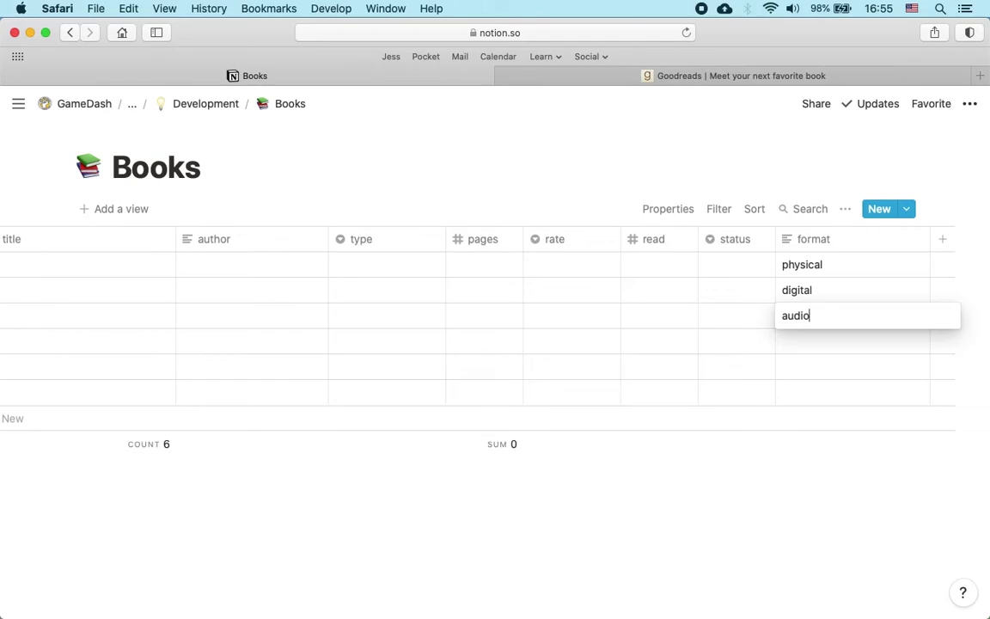
{"action": "key", "text": "Return"}
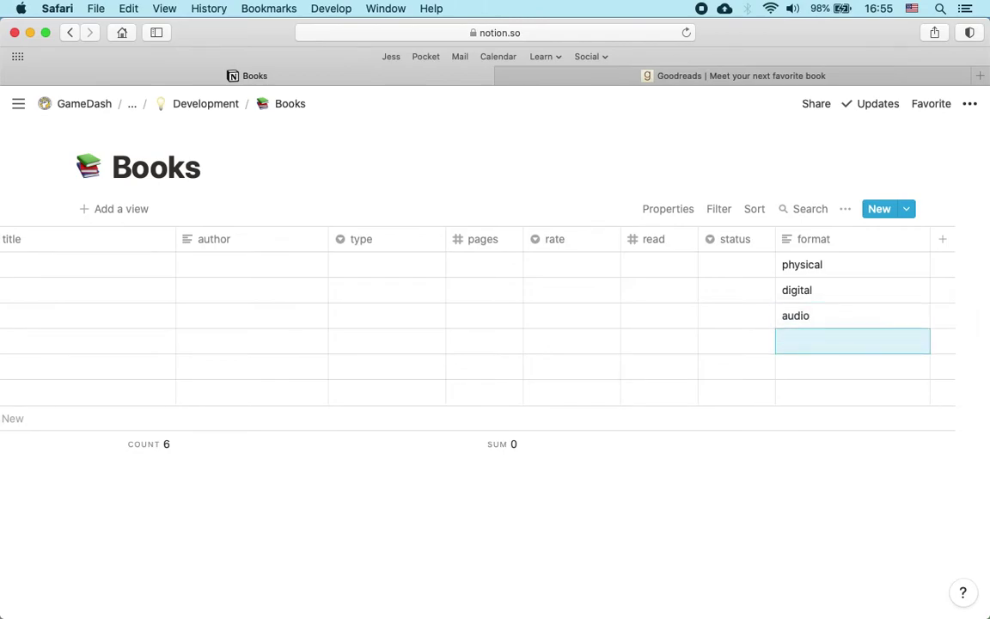
{"action": "type", "text": "comics"}
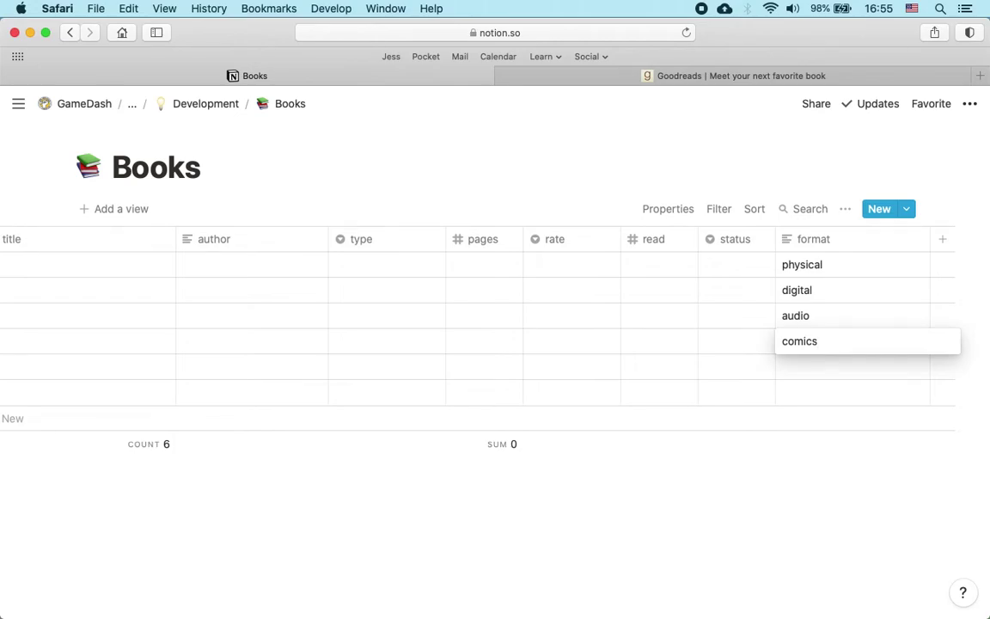
{"action": "key", "text": "Return"}
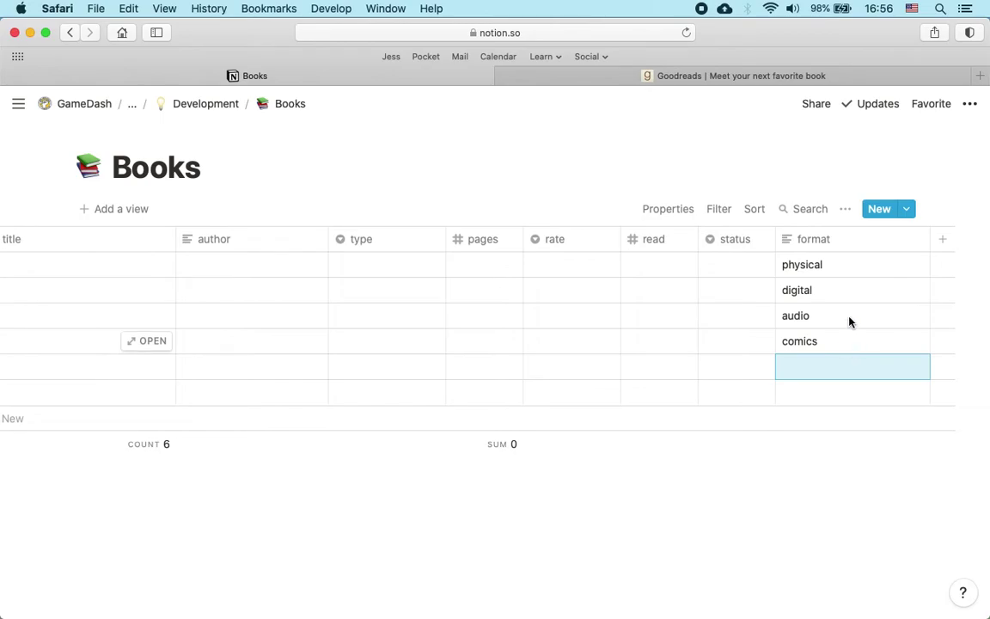
- Change the format property's type to Multi-select
{"action": "left_click", "coordinate": [851, 240]}
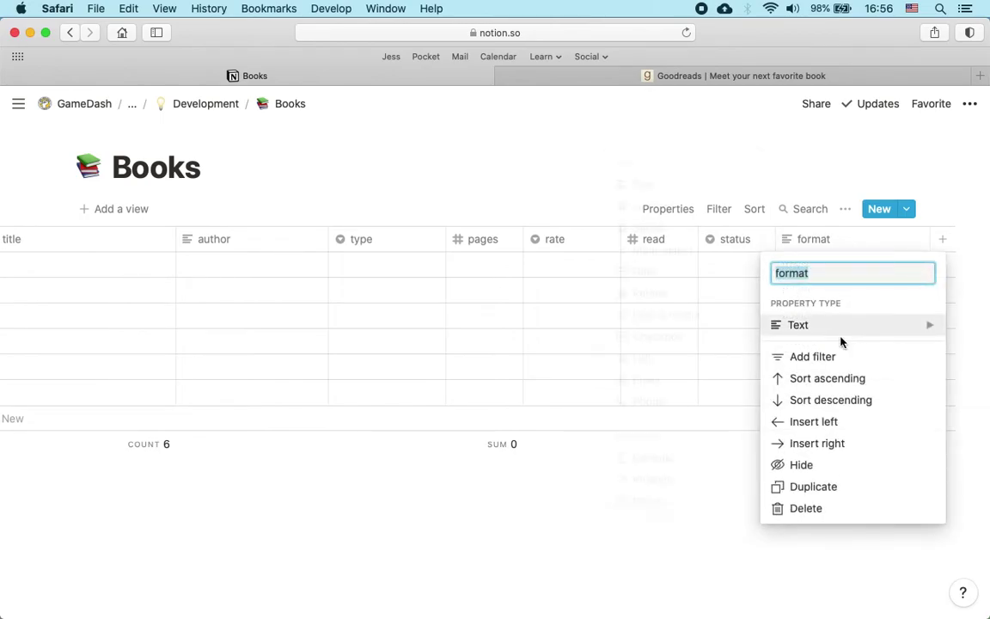
{"action": "mouse_move", "coordinate": [840, 337]}
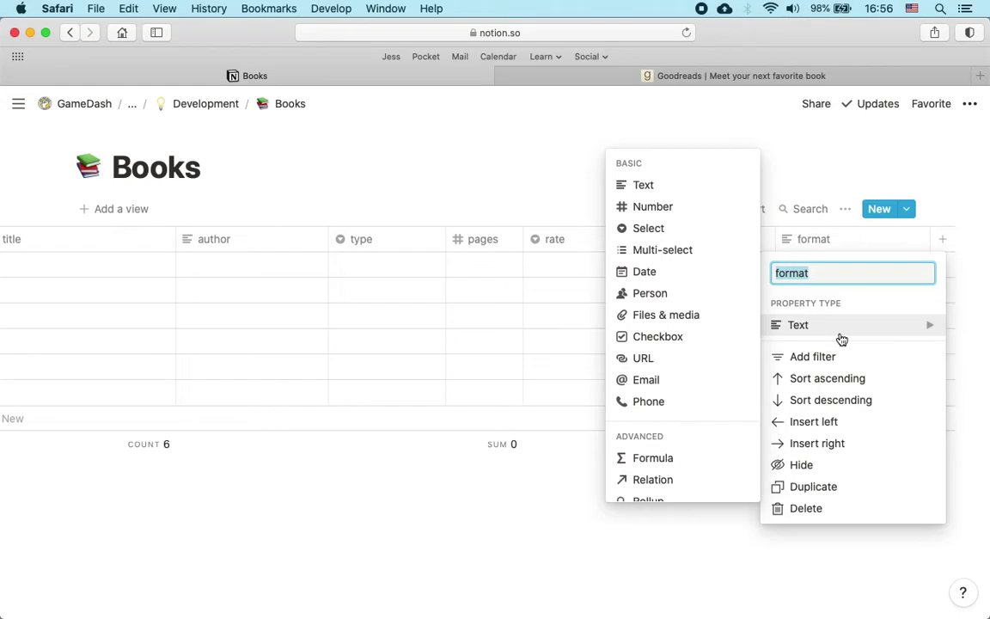
{"action": "left_click", "coordinate": [669, 251]}
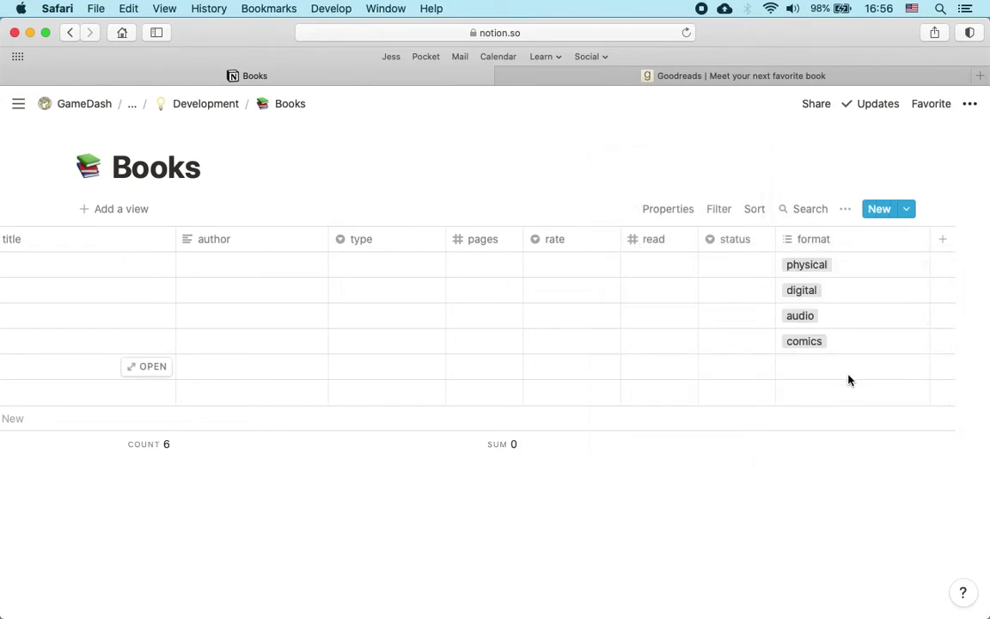
- Add the comics option to the format cells of the digital and physical rows
{"action": "left_click", "coordinate": [857, 314]}
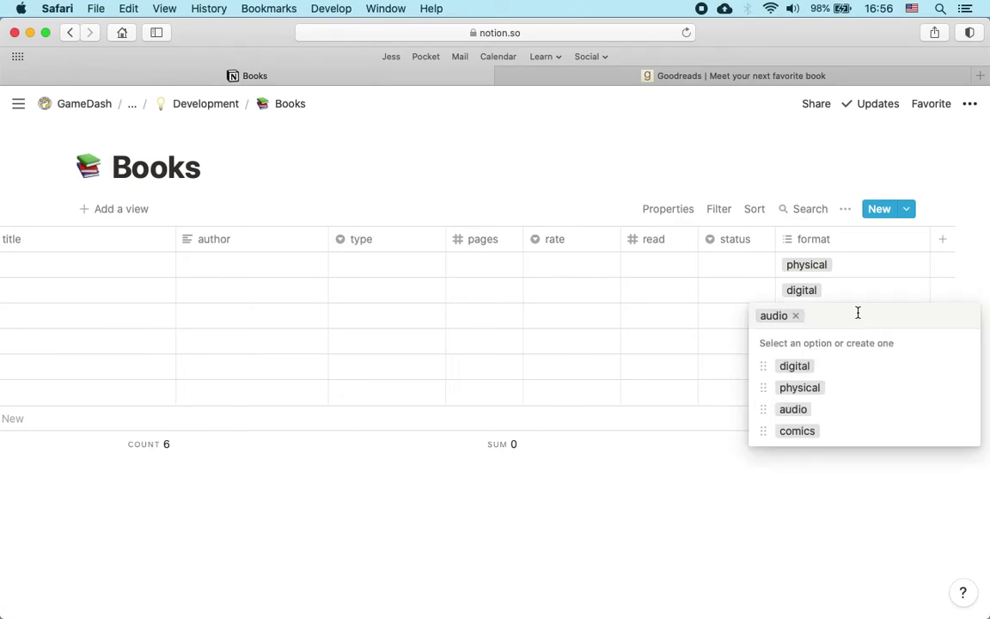
{"action": "left_click", "coordinate": [857, 293]}
{"action": "left_click", "coordinate": [855, 292]}
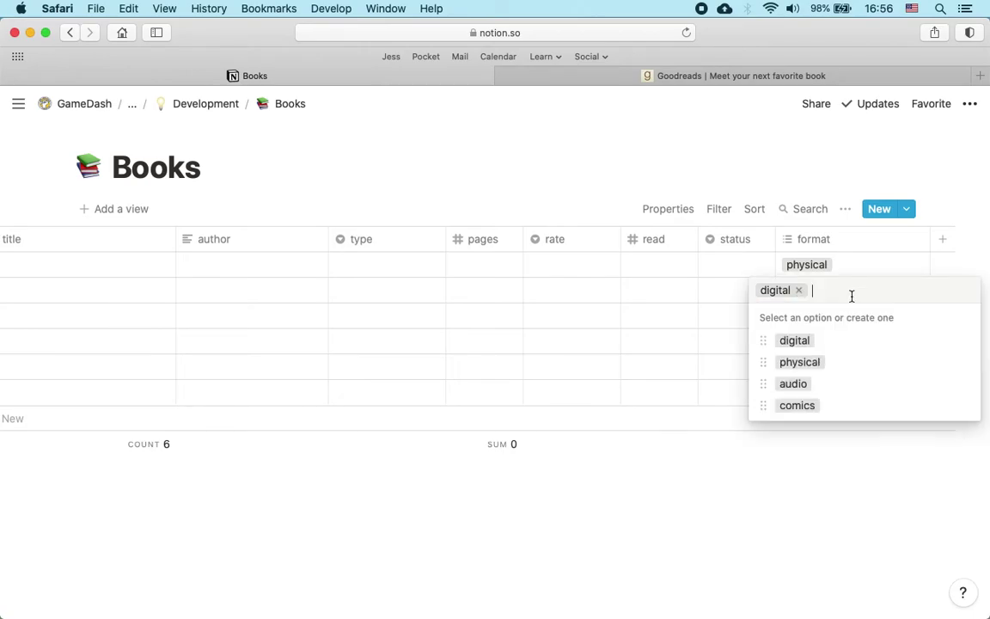
{"action": "left_click", "coordinate": [820, 408]}
{"action": "left_click", "coordinate": [901, 266]}
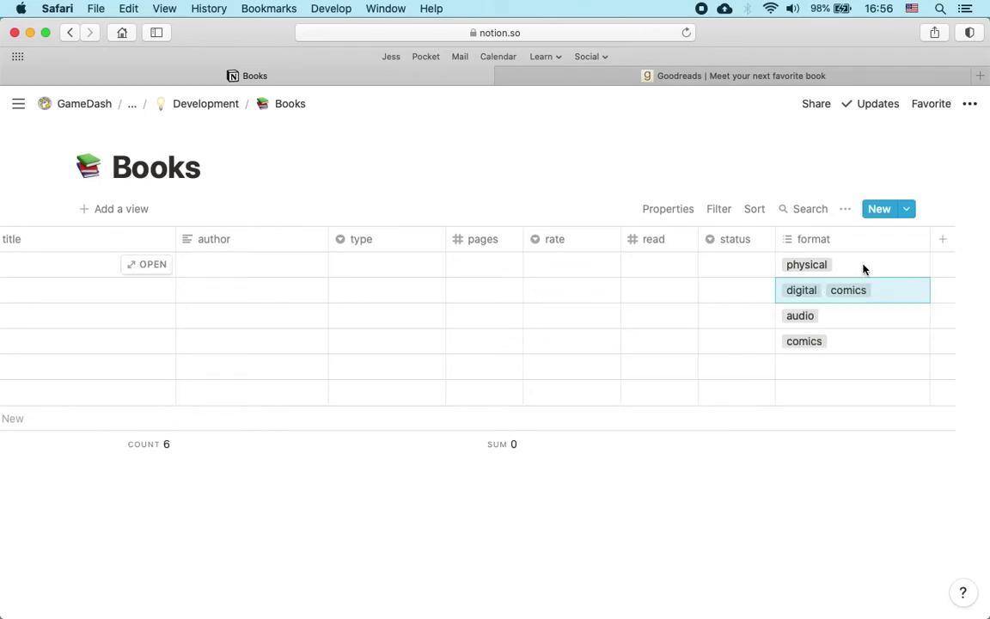
{"action": "left_click", "coordinate": [863, 270]}
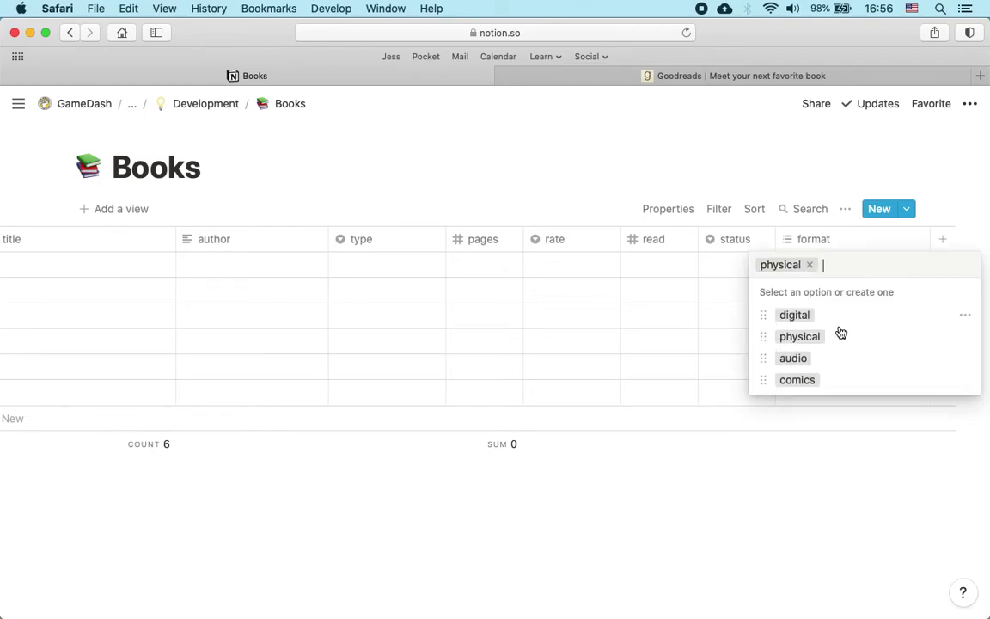
{"action": "left_click", "coordinate": [821, 379]}
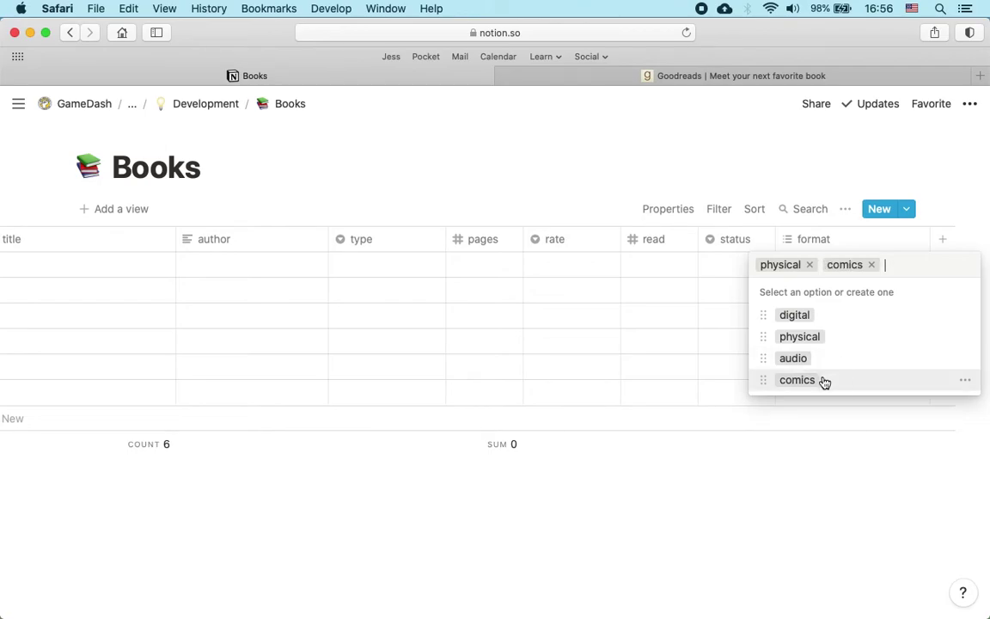
{"action": "left_click", "coordinate": [685, 349]}
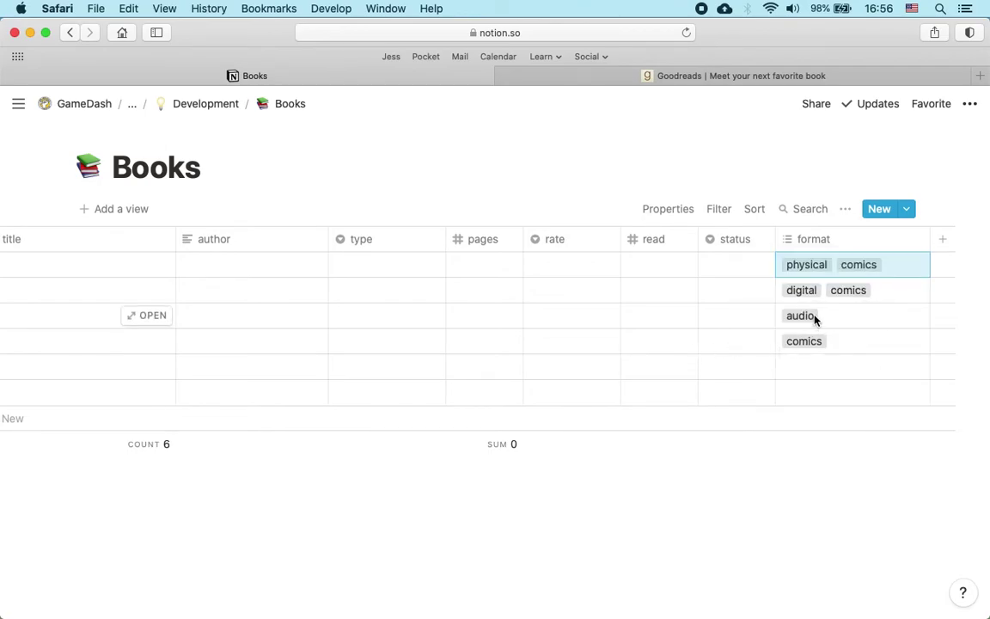
- Change the format property's type from Multi-select to Select
{"action": "left_click_drag", "start_coordinate": [802, 263], "coordinate": [850, 334]}
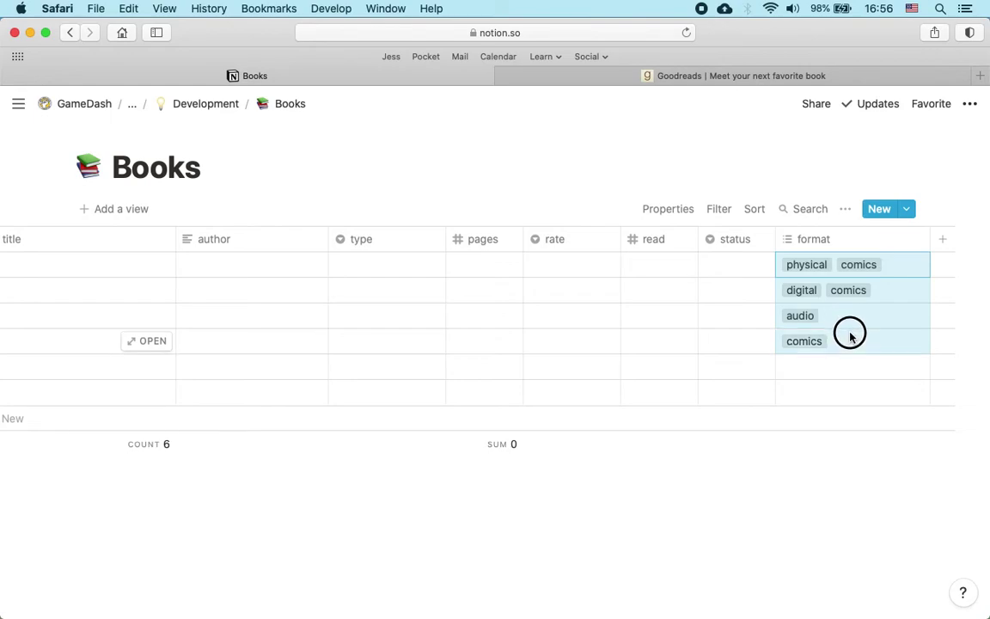
{"action": "left_click", "coordinate": [861, 247]}
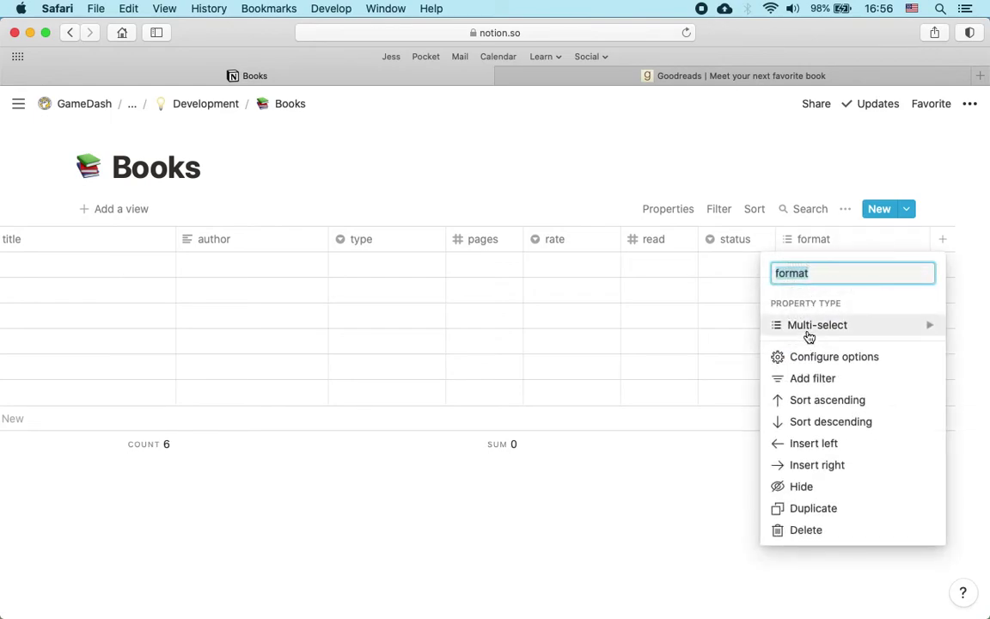
{"action": "mouse_move", "coordinate": [806, 332]}
{"action": "left_click", "coordinate": [648, 227]}
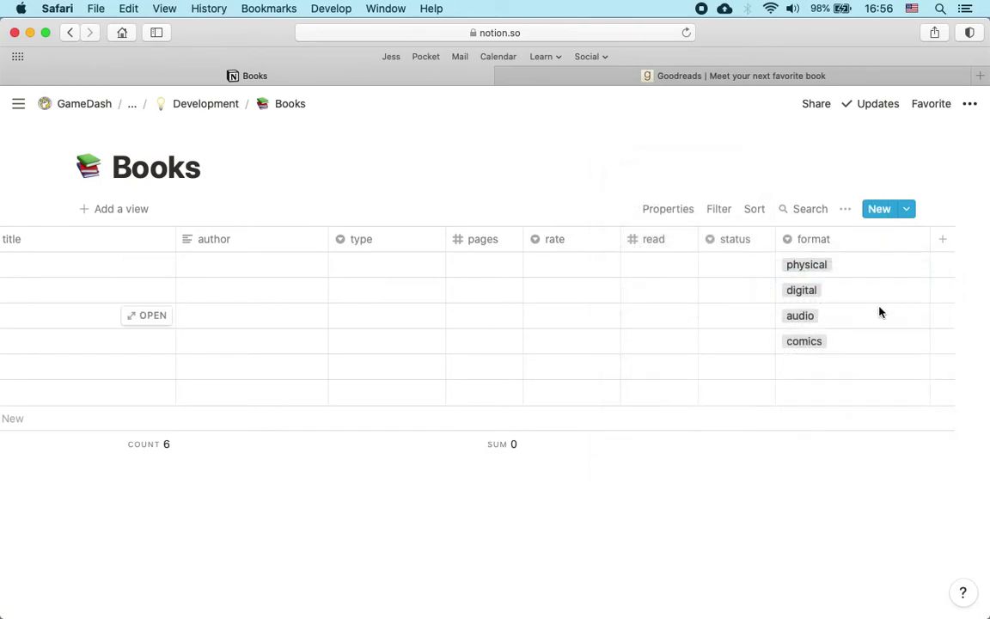
- Delete the comics option from the format property
{"action": "left_click", "coordinate": [821, 344]}
{"action": "left_click", "coordinate": [964, 459]}
{"action": "left_click", "coordinate": [874, 346]}
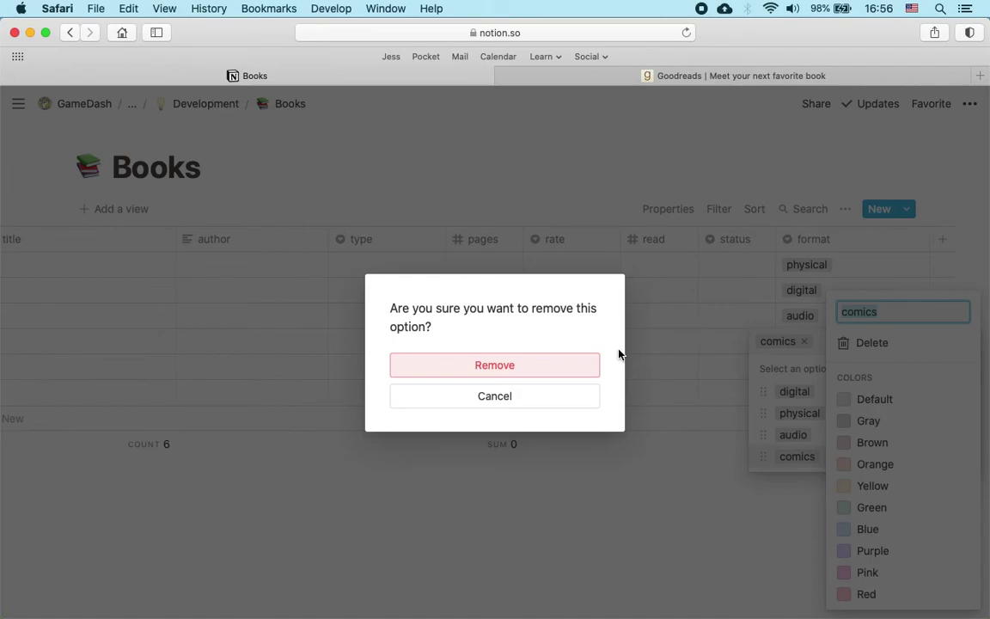
{"action": "left_click", "coordinate": [536, 367]}
{"action": "key", "text": "Escape"}
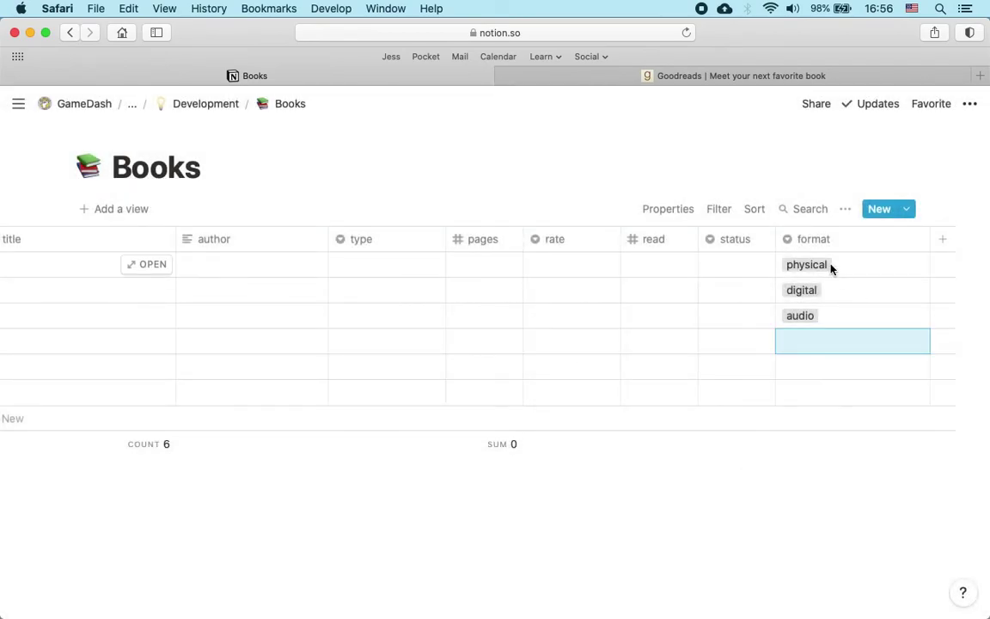
- Create a comics/manga option in the type property, then clear it from the first row's type cell
{"action": "left_click", "coordinate": [371, 263]}
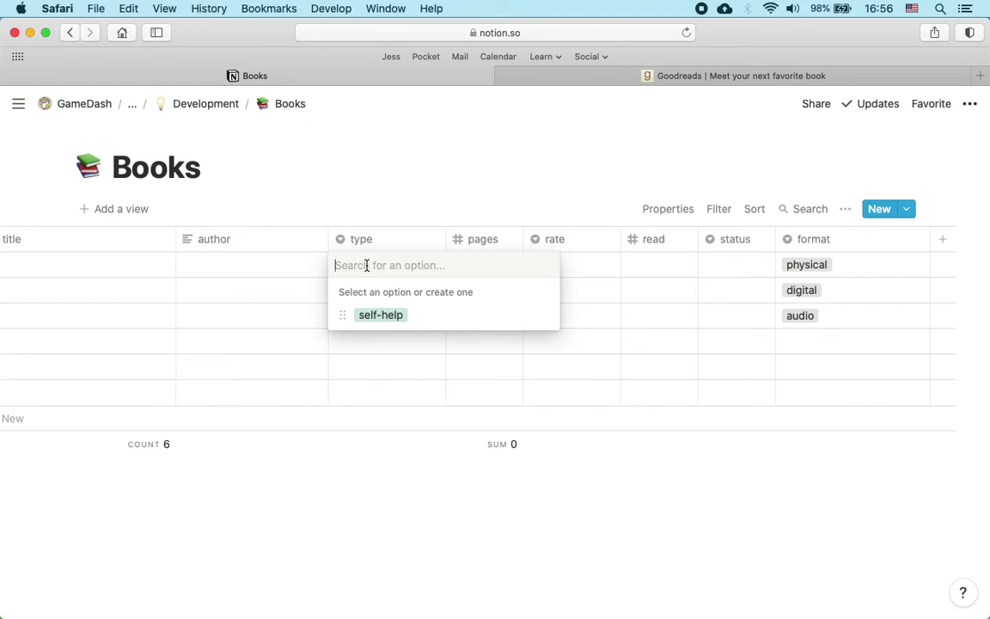
{"action": "type", "text": "comic"}
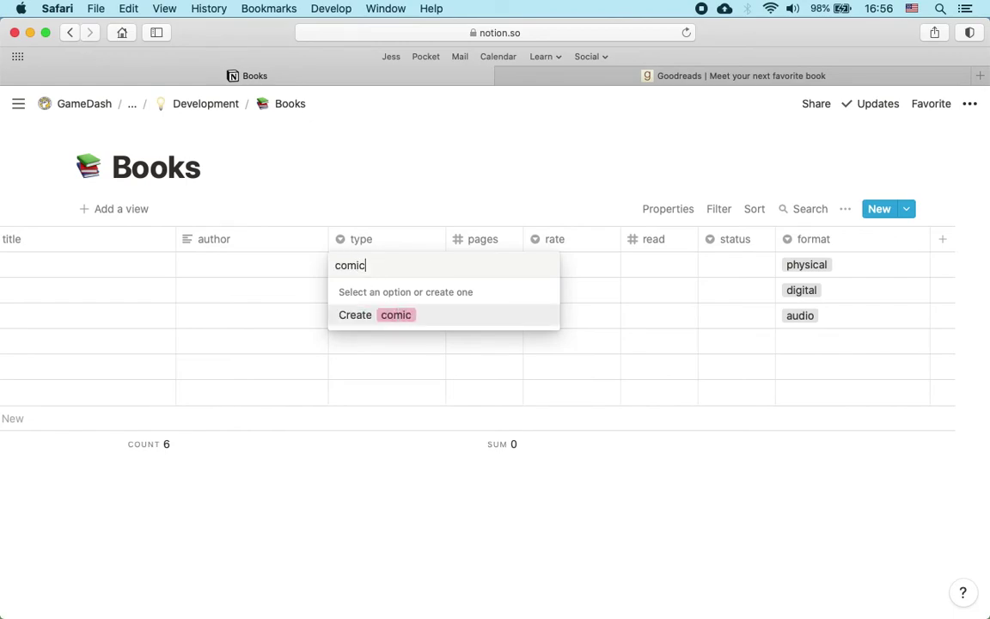
{"action": "type", "text": "s/manga"}
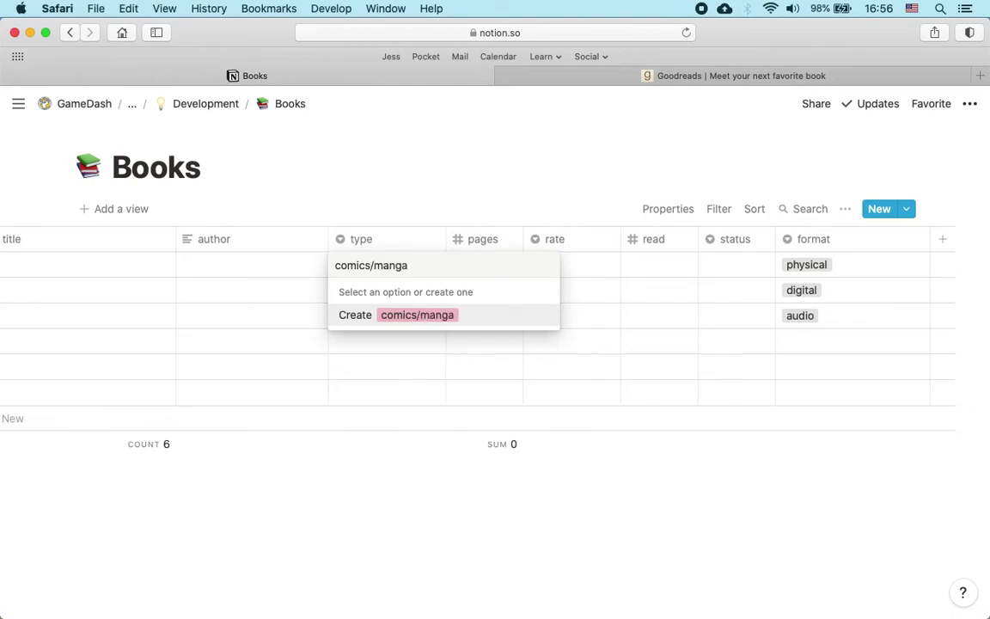
{"action": "key", "text": "Return"}
{"action": "left_click", "coordinate": [399, 273]}
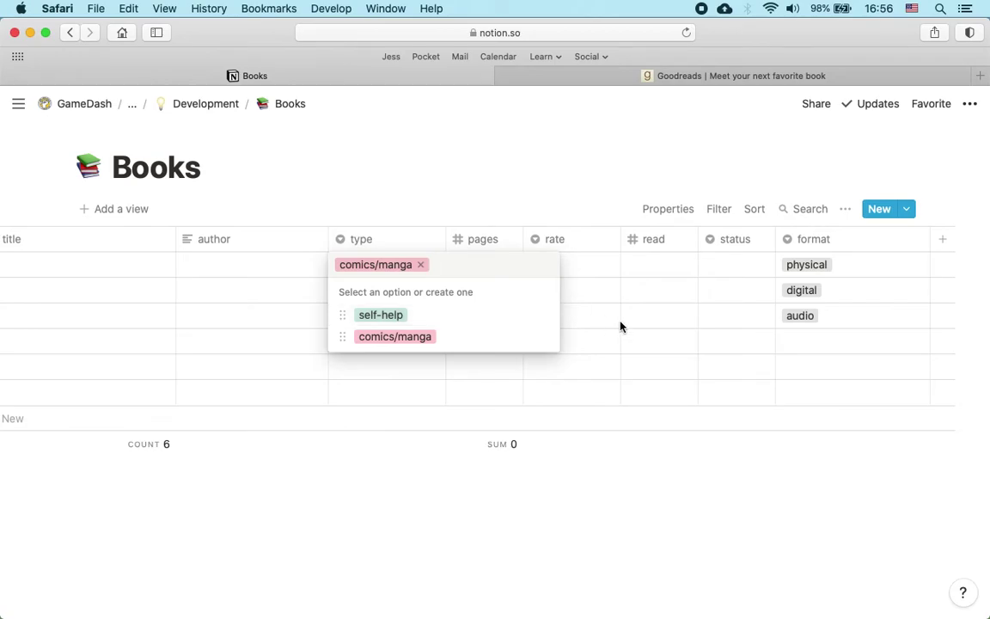
{"action": "key", "text": "BackSpace"}
{"action": "key", "text": "Escape"}
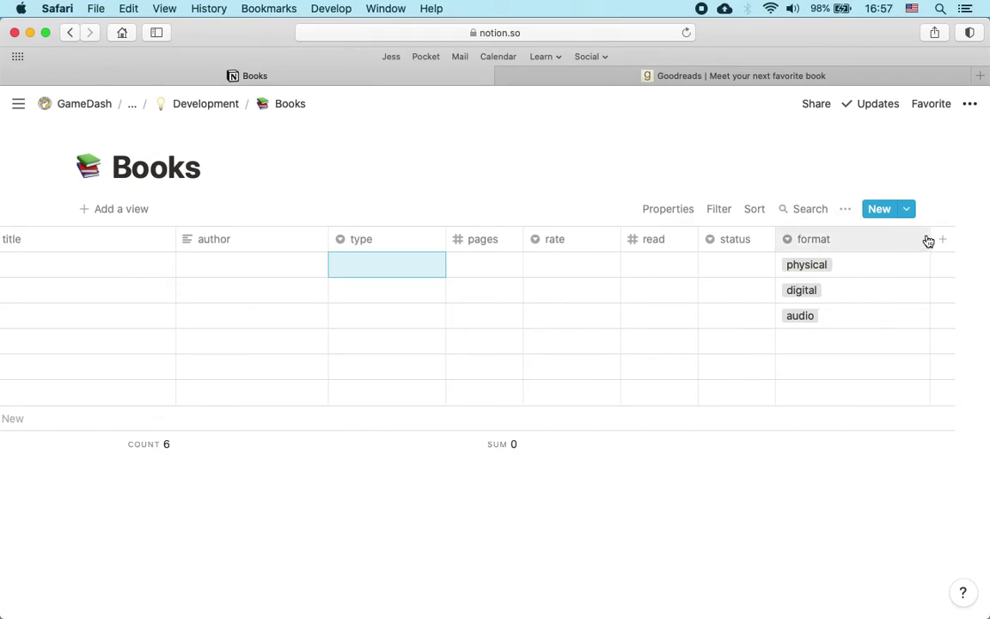
{"action": "scroll", "coordinate": [821, 243], "scroll_direction": "left", "scroll_amount": 2}
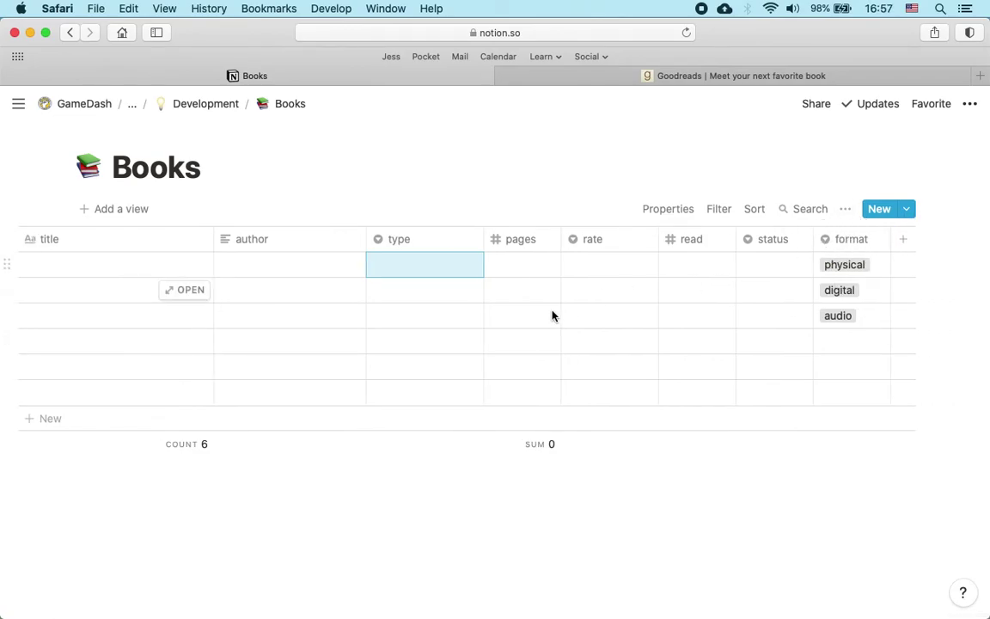
{"action": "scroll", "coordinate": [539, 321], "scroll_direction": "left", "scroll_amount": 3}
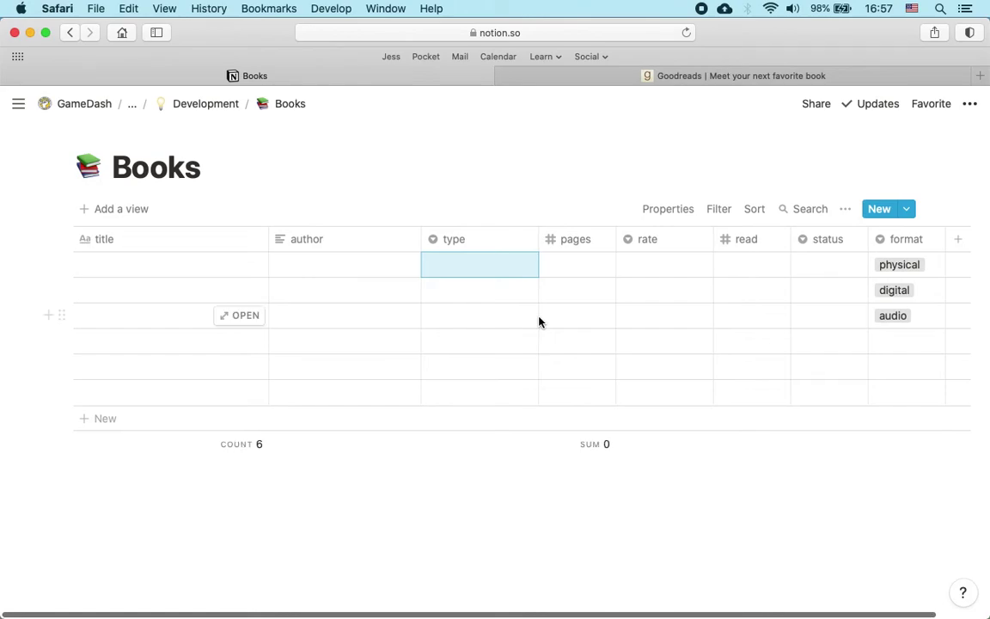
{"action": "scroll", "coordinate": [539, 321], "scroll_direction": "right", "scroll_amount": 3}
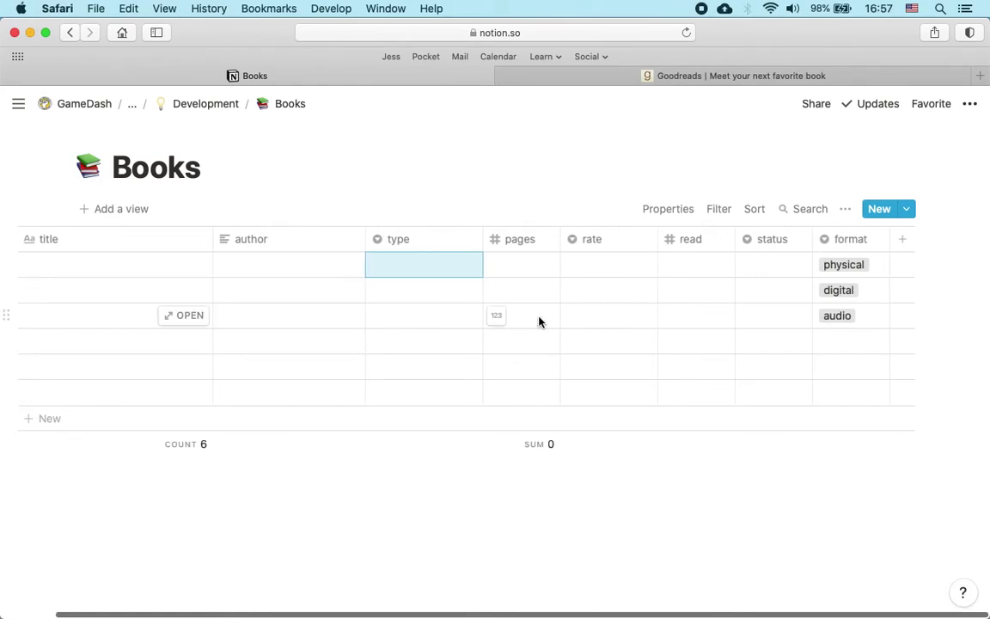
{"action": "scroll", "coordinate": [539, 320], "scroll_direction": "left", "scroll_amount": 3}
{"action": "scroll", "coordinate": [539, 320], "scroll_direction": "right", "scroll_amount": 3}
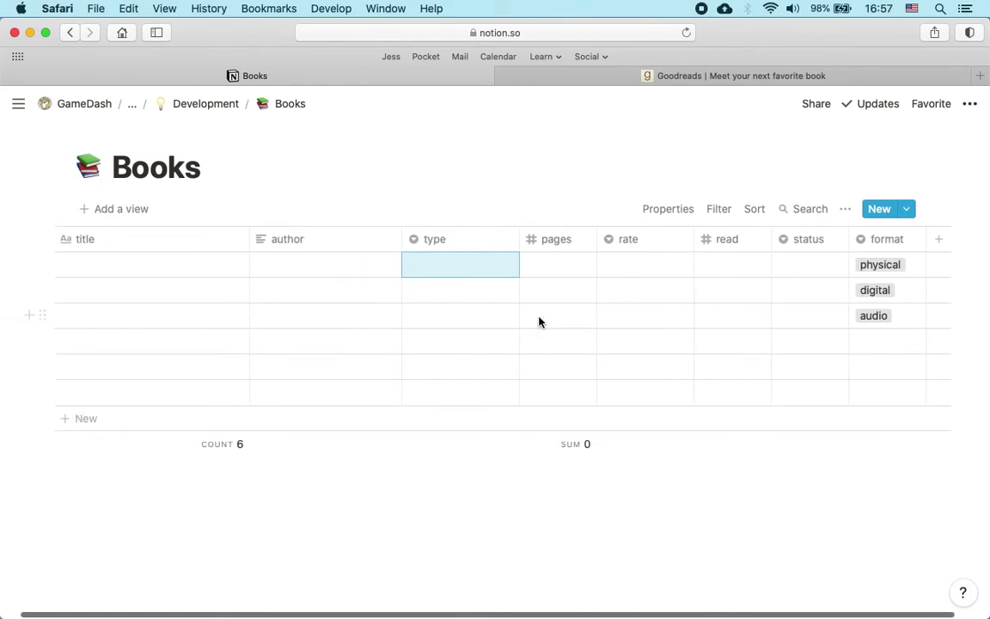
{"action": "scroll", "coordinate": [539, 321], "scroll_direction": "left", "scroll_amount": 3}
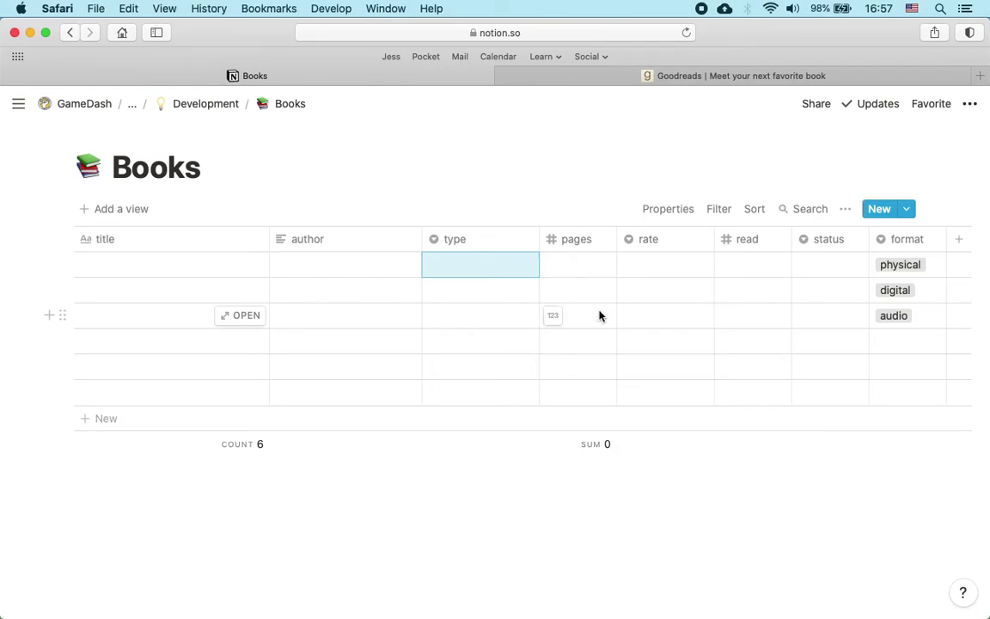
{"action": "scroll", "coordinate": [599, 316], "scroll_direction": "right", "scroll_amount": 2}
{"action": "scroll", "coordinate": [598, 315], "scroll_direction": "left", "scroll_amount": 2}
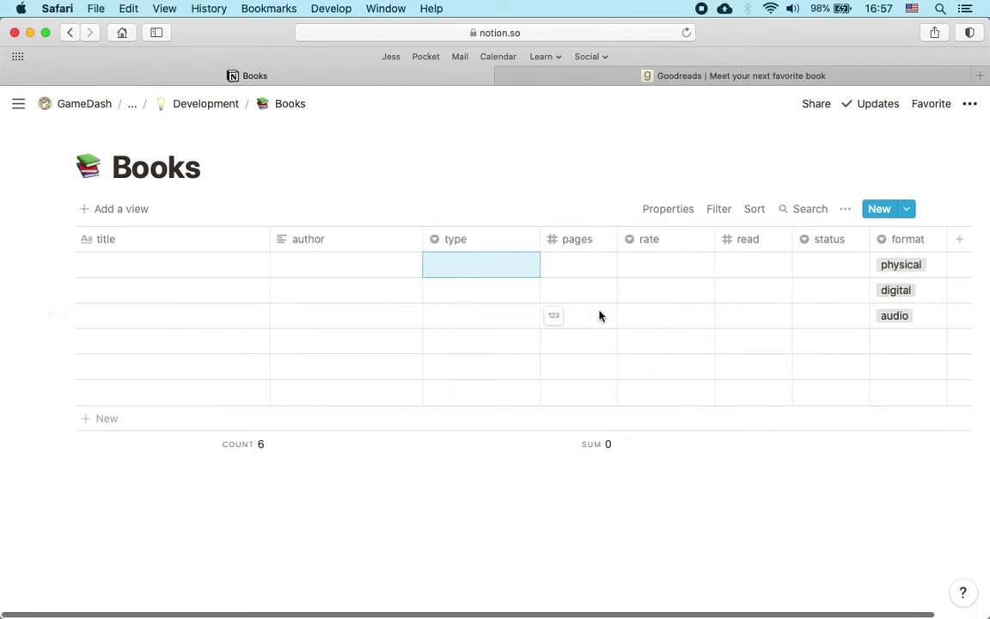
{"action": "scroll", "coordinate": [599, 315], "scroll_direction": "right", "scroll_amount": 2}
{"action": "scroll", "coordinate": [599, 315], "scroll_direction": "left", "scroll_amount": 1}
{"action": "scroll", "coordinate": [599, 315], "scroll_direction": "left", "scroll_amount": 1}
{"action": "scroll", "coordinate": [599, 315], "scroll_direction": "right", "scroll_amount": 1}
{"action": "scroll", "coordinate": [599, 315], "scroll_direction": "left", "scroll_amount": 1}
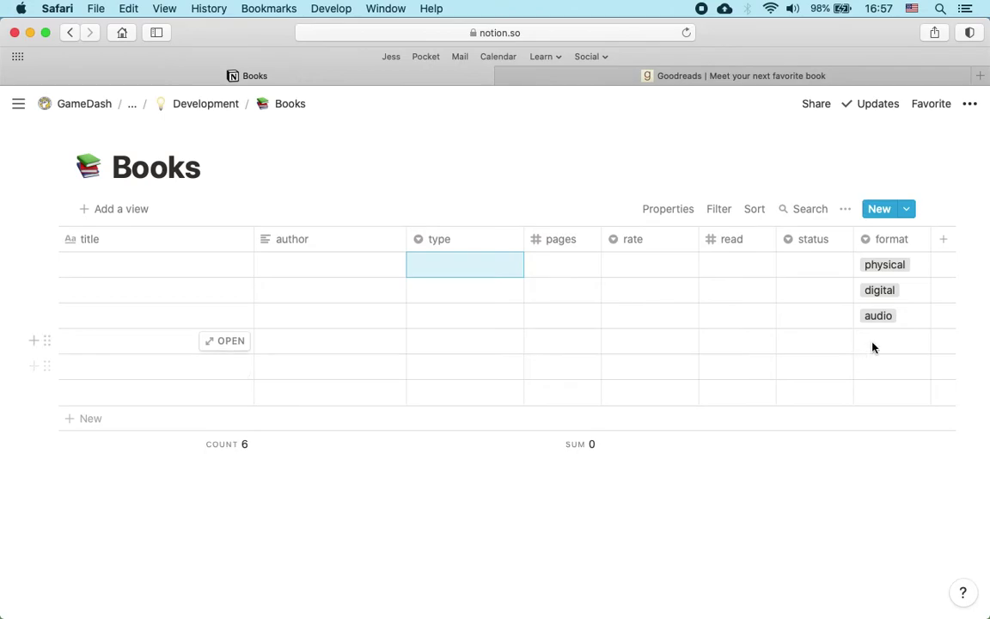
- Clear the format cells of the first three rows
{"action": "left_click_drag", "start_coordinate": [906, 324], "coordinate": [904, 256]}
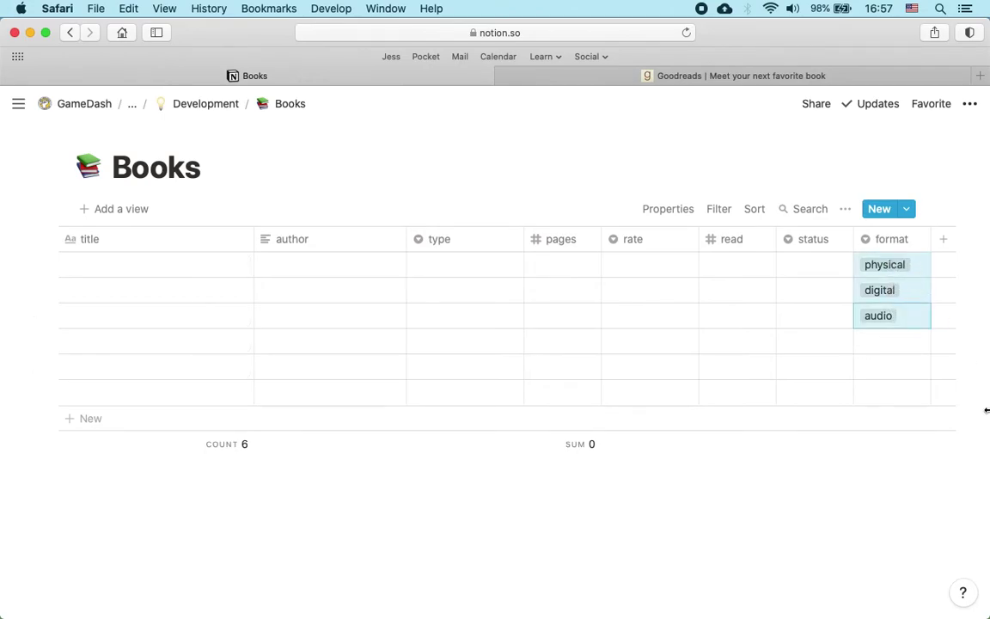
{"action": "key", "text": "BackSpace"}
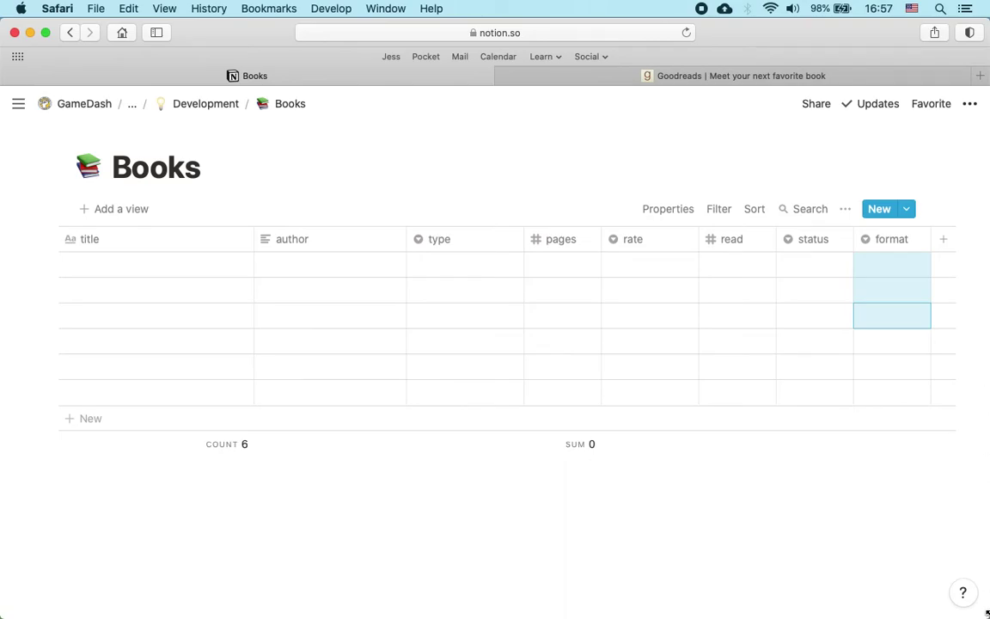
{"action": "left_click", "coordinate": [732, 266]}
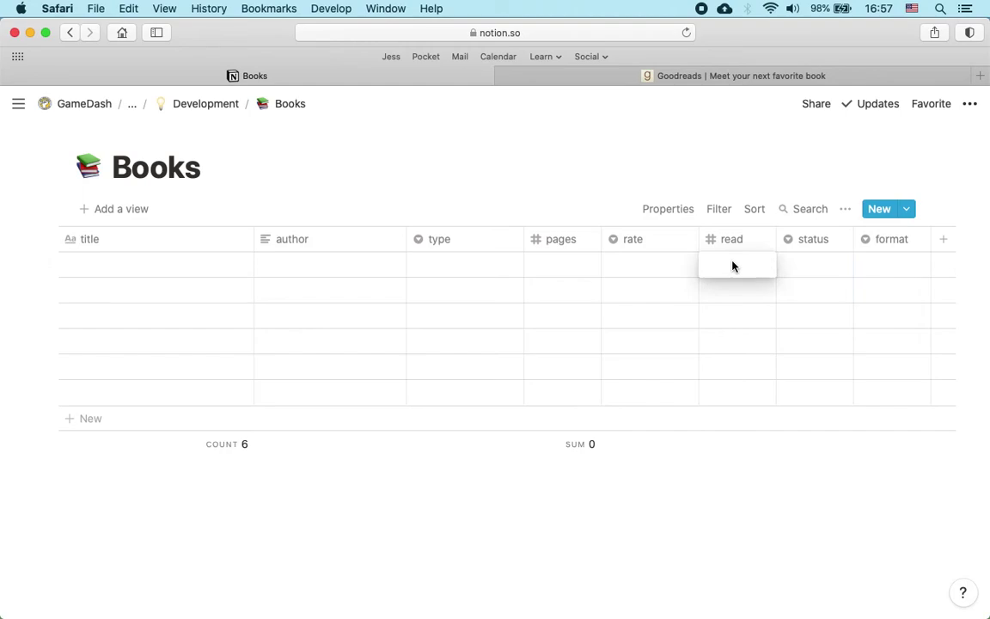
{"action": "key", "text": "Return"}
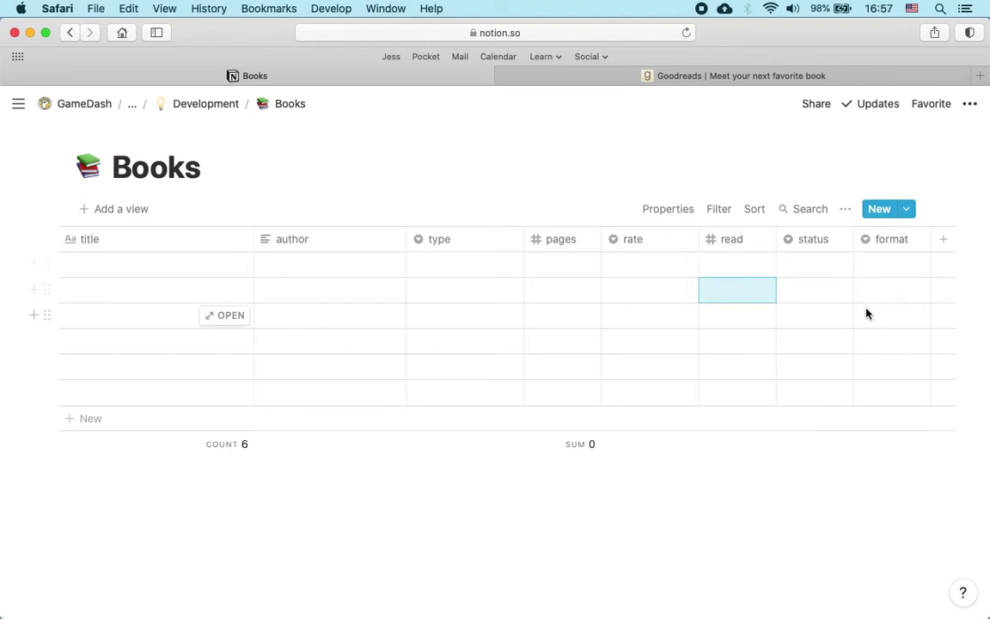
{"action": "scroll", "coordinate": [866, 311], "scroll_direction": "right", "scroll_amount": 2}
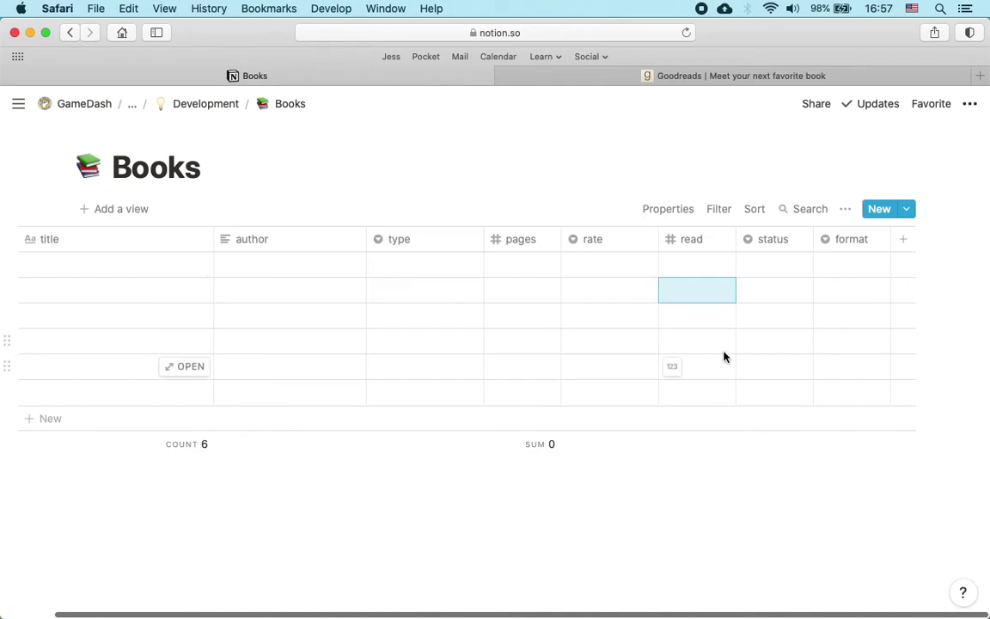
{"action": "scroll", "coordinate": [687, 348], "scroll_direction": "left", "scroll_amount": 2}
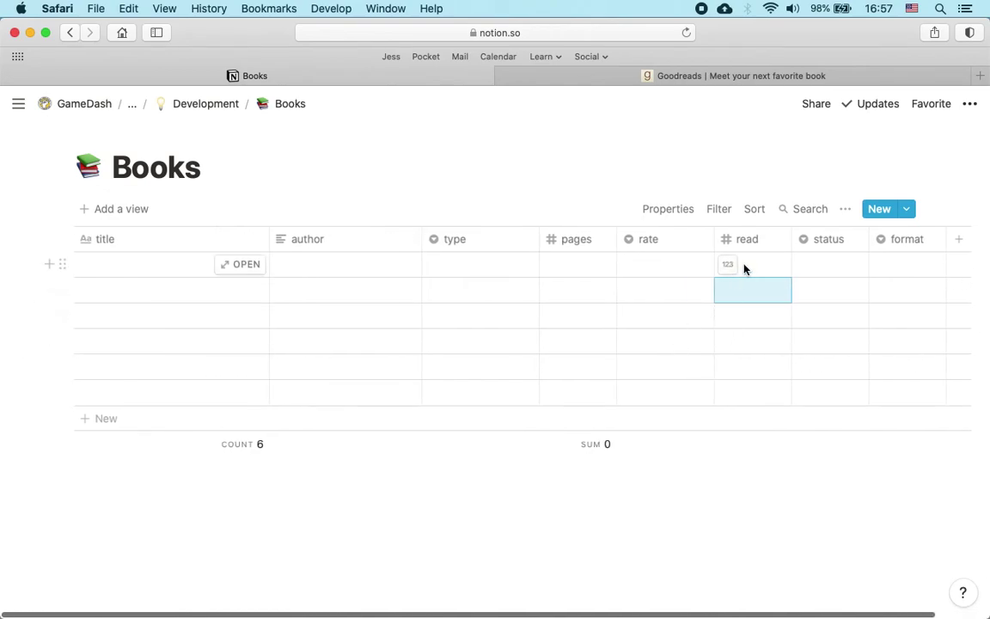
{"action": "left_click_drag", "start_coordinate": [756, 270], "coordinate": [758, 342]}
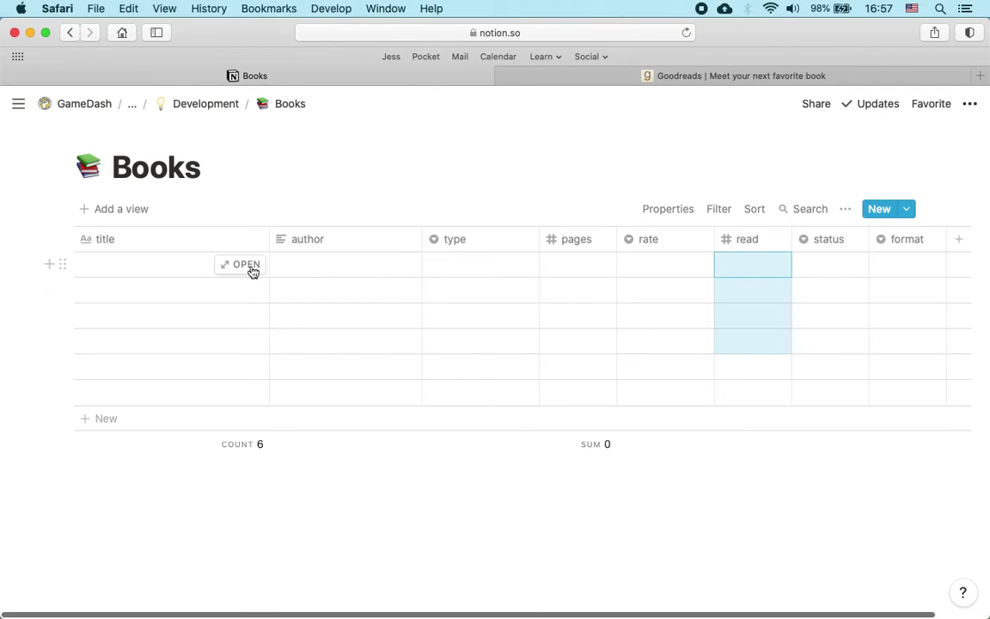
- Enter "The 1-page marketing plan" as the title of the first row
{"action": "left_click", "coordinate": [122, 267]}
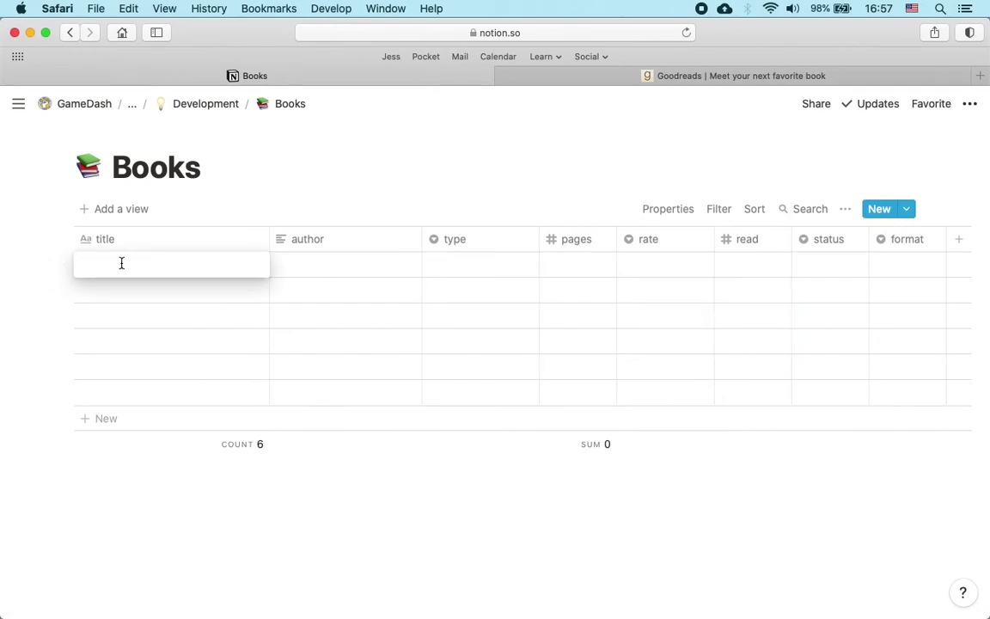
{"action": "type", "text": "The 1-page Marketing plan"}
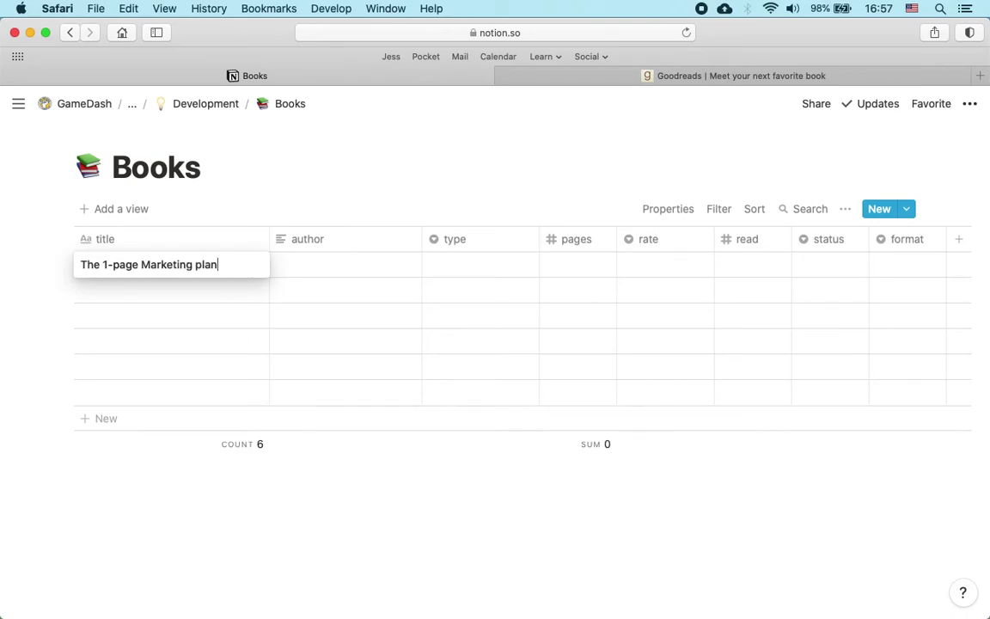
{"action": "left_click", "coordinate": [150, 264]}
{"action": "key", "text": "BackSpace"}
{"action": "type", "text": "m"}
{"action": "key", "text": "Escape"}
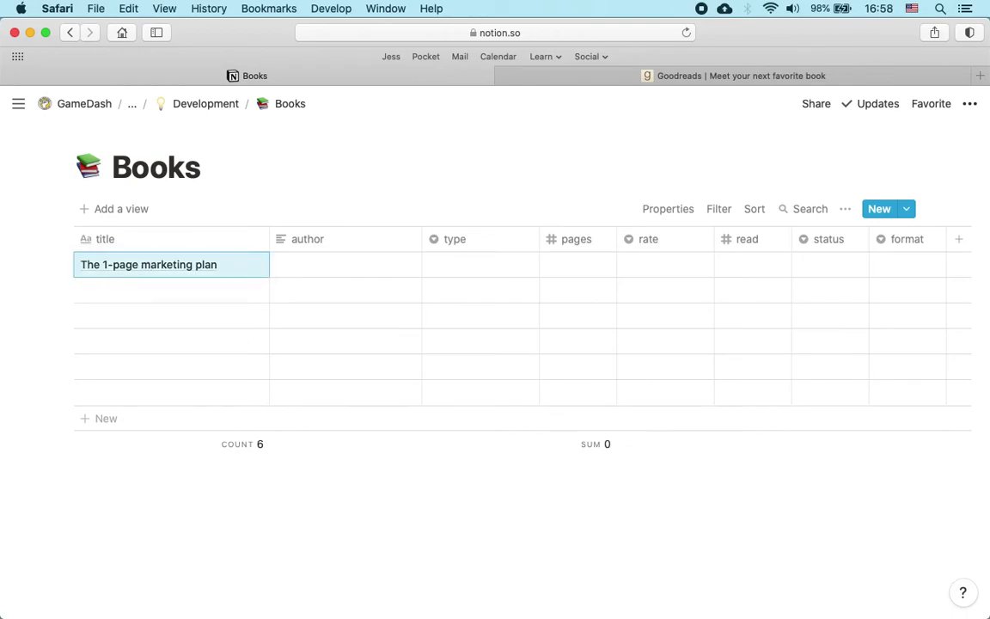
{"action": "left_click", "coordinate": [345, 265]}
{"action": "left_click", "coordinate": [480, 265]}
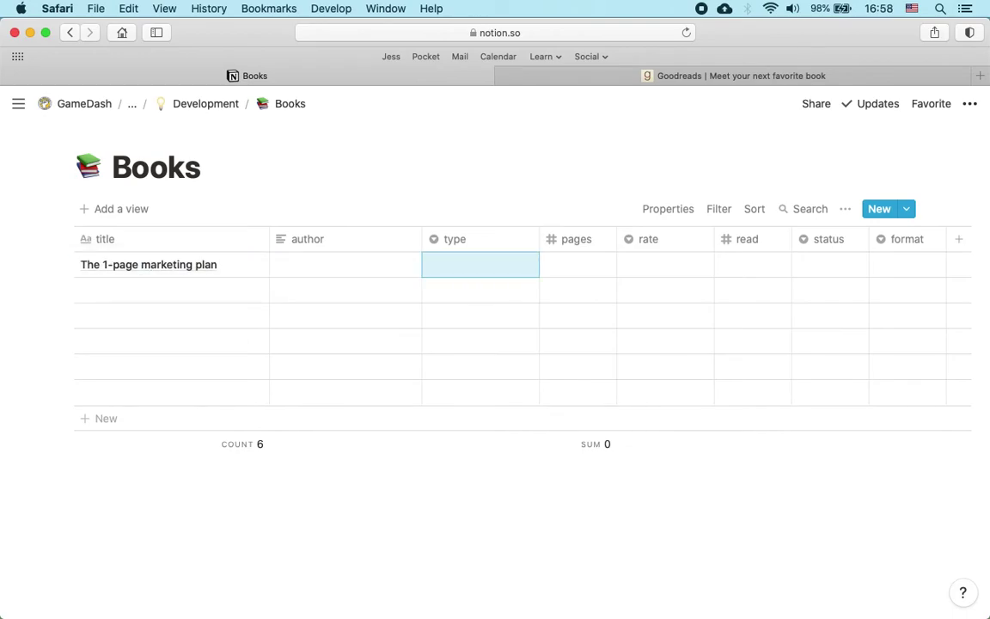
{"action": "left_click", "coordinate": [664, 264]}
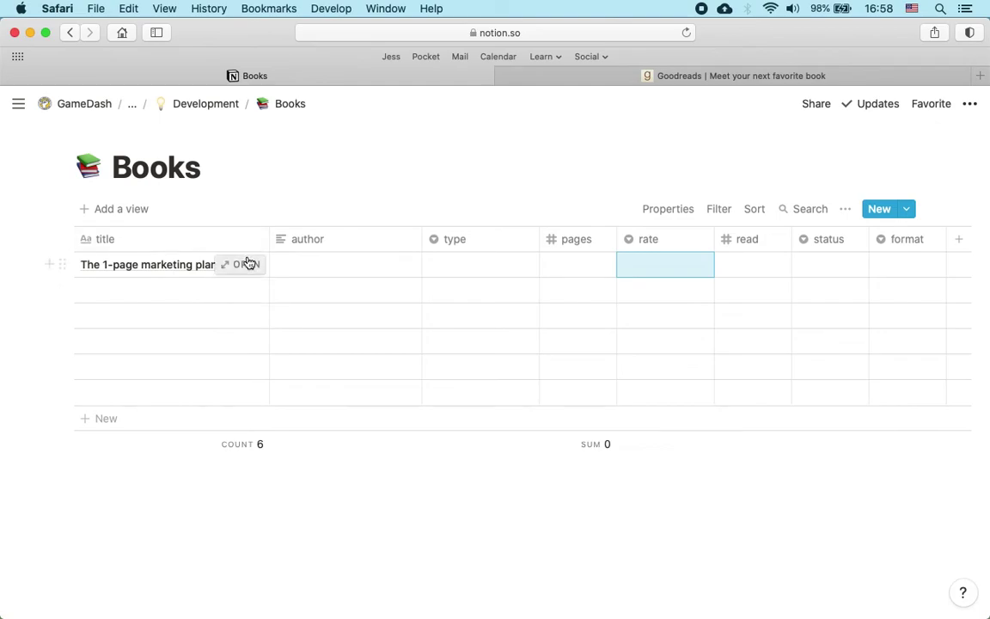
- Open the page of The 1-page marketing plan, examine its properties and empty body, and close it
{"action": "left_click", "coordinate": [247, 272]}
{"action": "scroll", "coordinate": [443, 434], "scroll_direction": "down", "scroll_amount": 5}
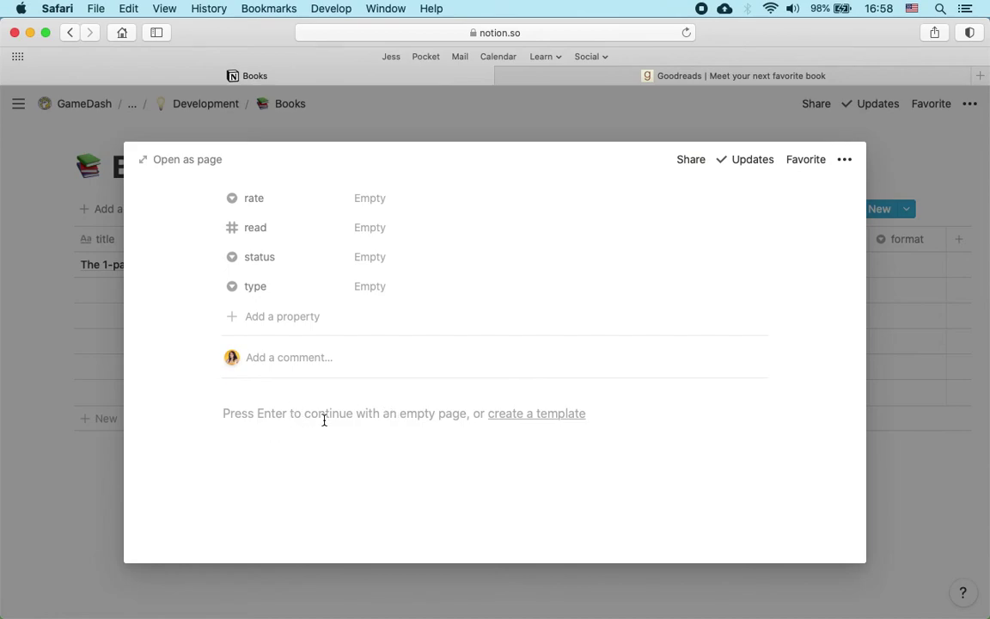
{"action": "scroll", "coordinate": [324, 420], "scroll_direction": "down", "scroll_amount": 1}
{"action": "scroll", "coordinate": [324, 424], "scroll_direction": "up", "scroll_amount": 5}
{"action": "scroll", "coordinate": [325, 425], "scroll_direction": "down", "scroll_amount": 4}
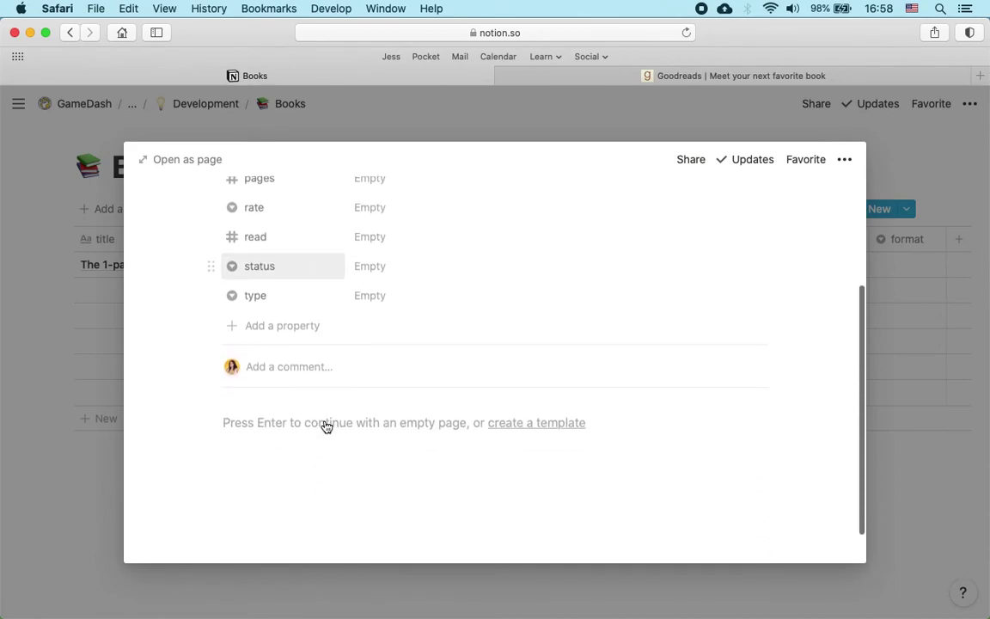
{"action": "scroll", "coordinate": [326, 427], "scroll_direction": "down", "scroll_amount": 1}
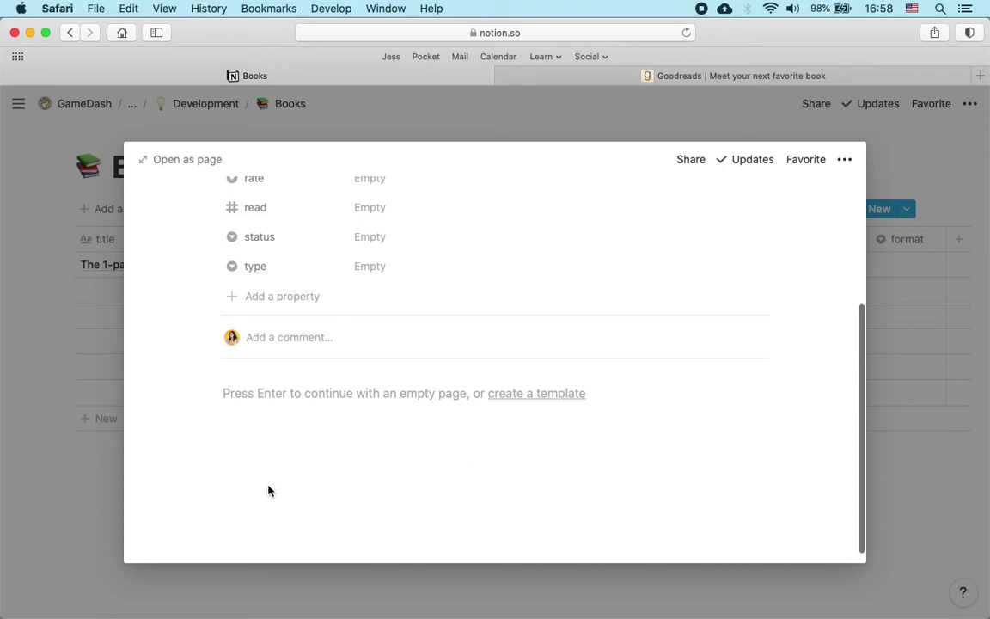
{"action": "scroll", "coordinate": [268, 491], "scroll_direction": "down", "scroll_amount": 1}
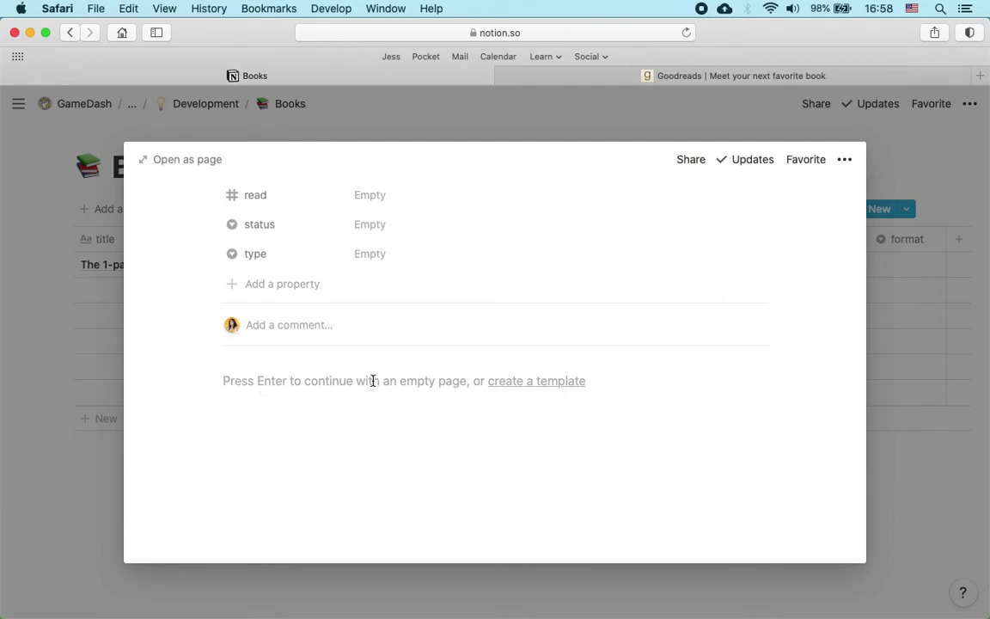
{"action": "left_click", "coordinate": [924, 307]}
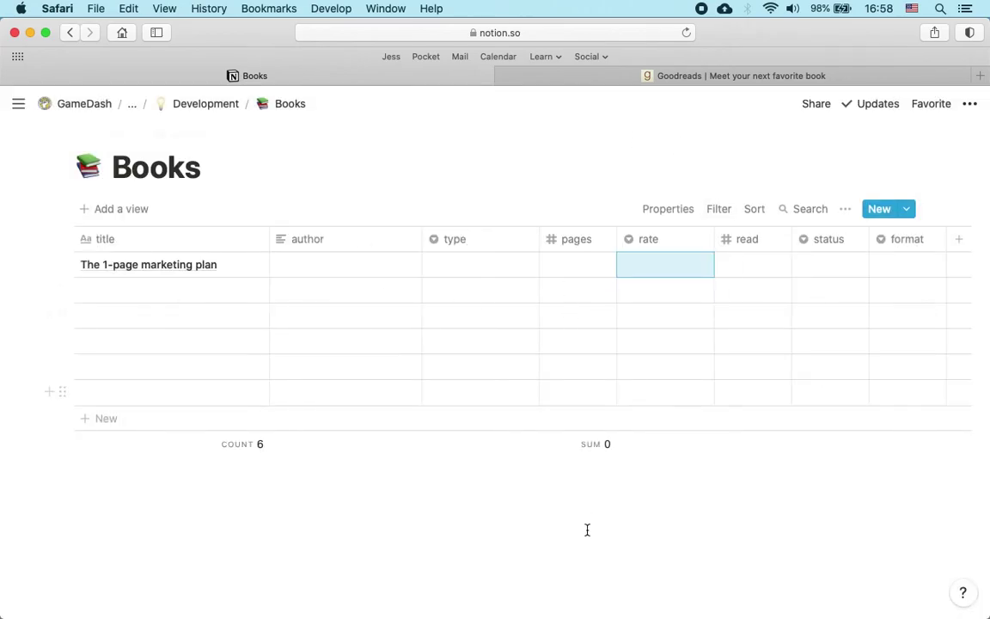
{"action": "scroll", "coordinate": [801, 270], "scroll_direction": "right", "scroll_amount": 2}
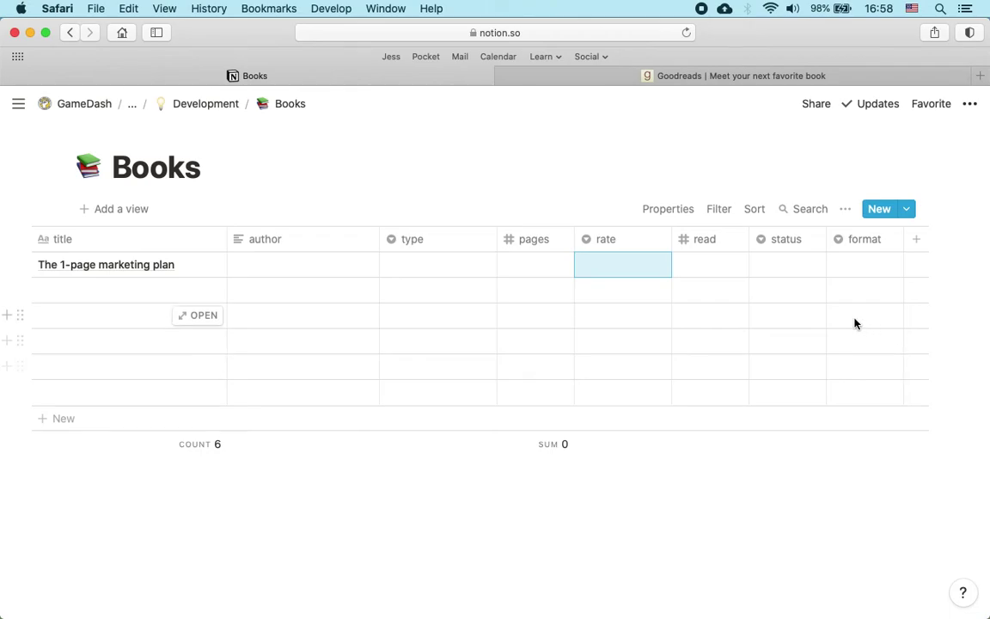
{"action": "scroll", "coordinate": [855, 322], "scroll_direction": "left", "scroll_amount": 1}
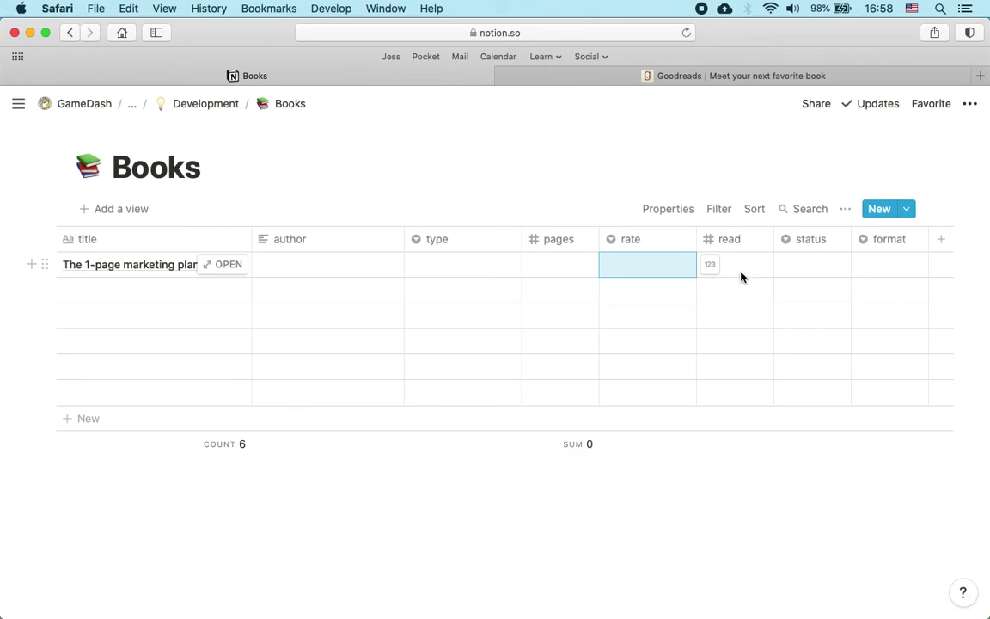
{"action": "left_click", "coordinate": [325, 269]}
{"action": "left_click_drag", "start_coordinate": [324, 269], "coordinate": [884, 382]}
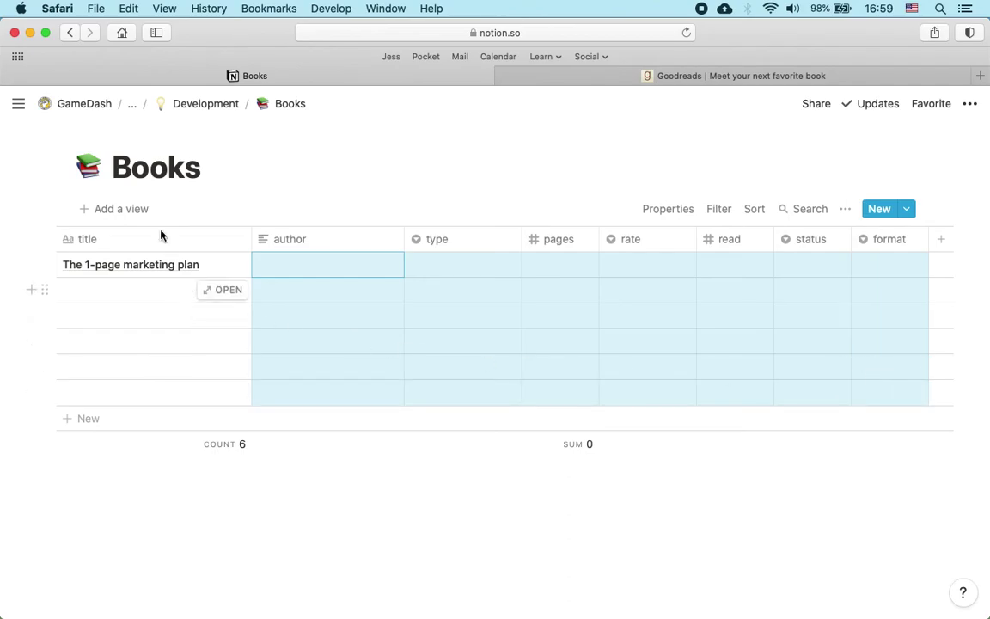
{"action": "left_click", "coordinate": [115, 161]}
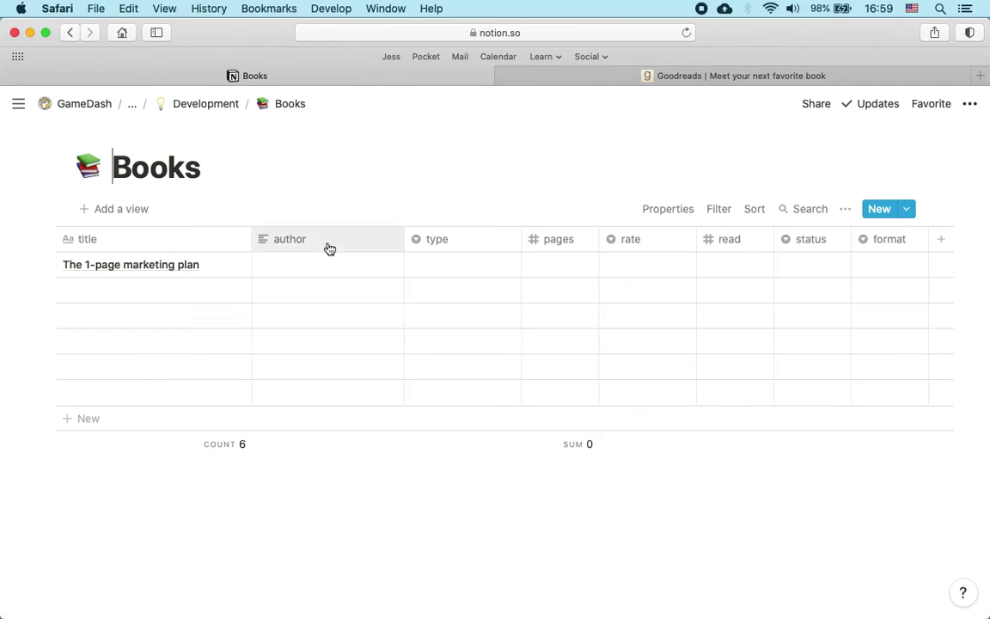
- Rename the database page from Books to BookDash
{"action": "key", "text": "Right"}
{"action": "key", "text": "Right"}
{"action": "key", "text": "Right"}
{"action": "key", "text": "Right"}
{"action": "key", "text": "Right"}
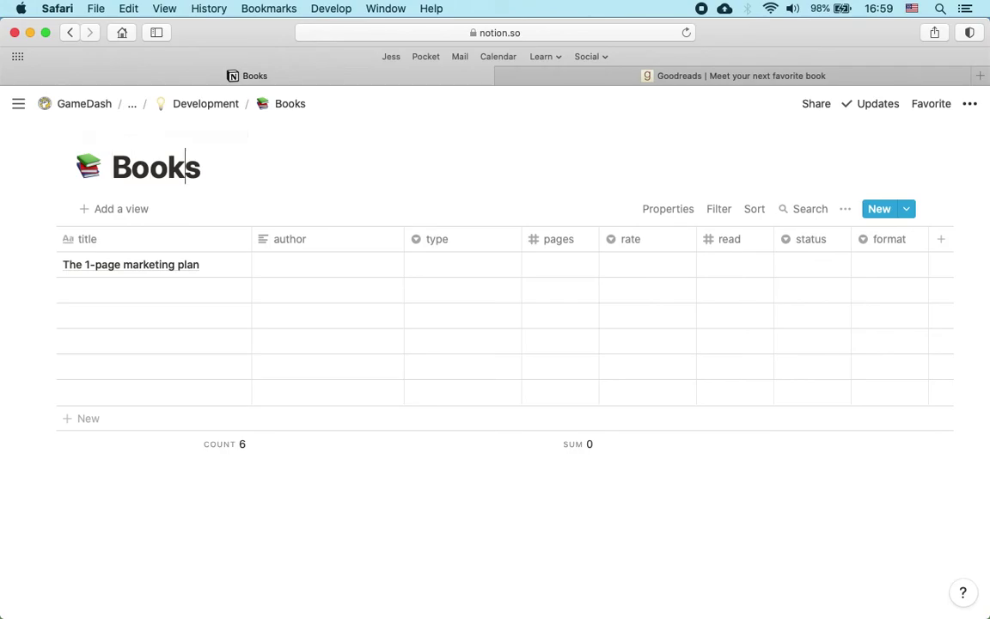
{"action": "key", "text": "BackSpace"}
{"action": "type", "text": "Dash"}
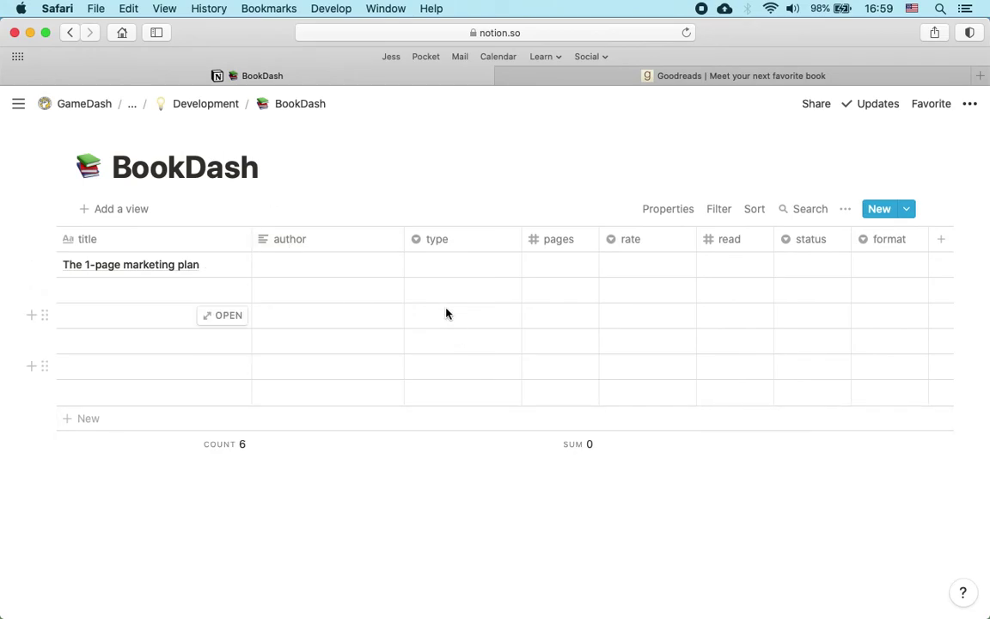
- Enter "The ballad of songbirds and snakes" as the title of the second row
{"action": "scroll", "coordinate": [431, 298], "scroll_direction": "right", "scroll_amount": 2}
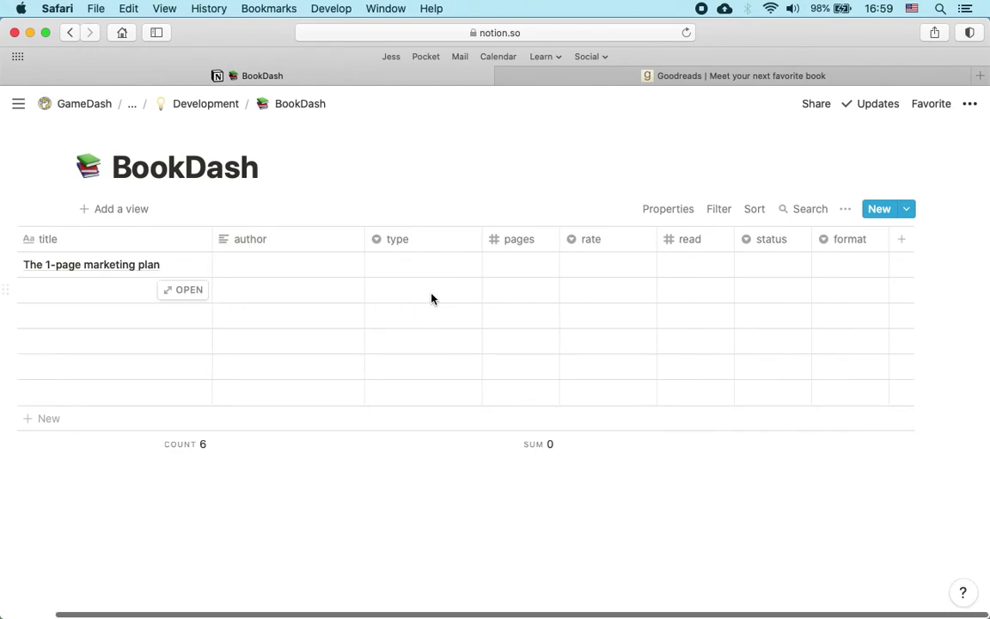
{"action": "left_click", "coordinate": [86, 292]}
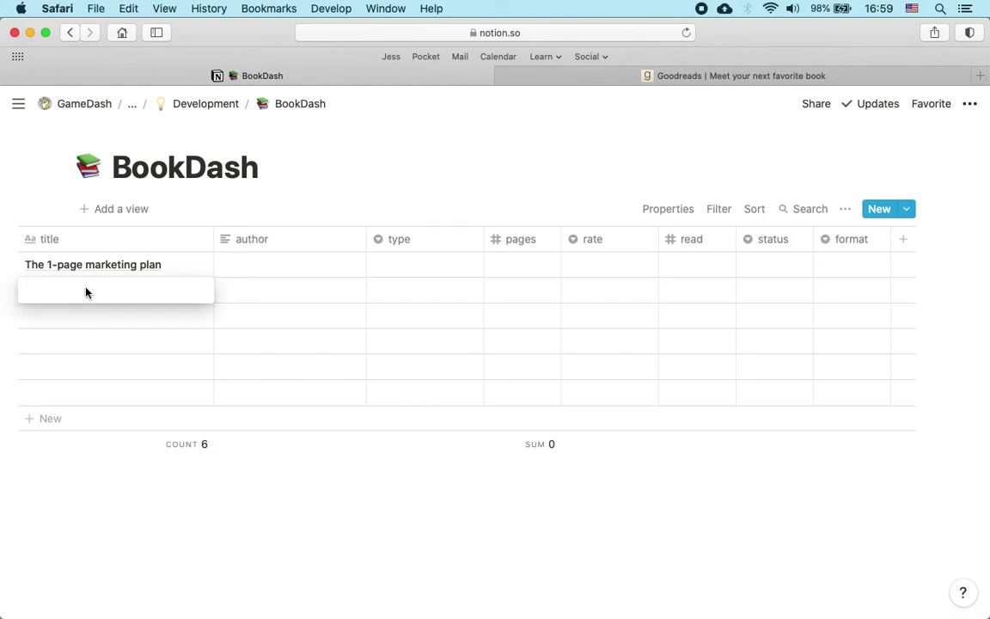
{"action": "type", "text": "The ballad of songbird"}
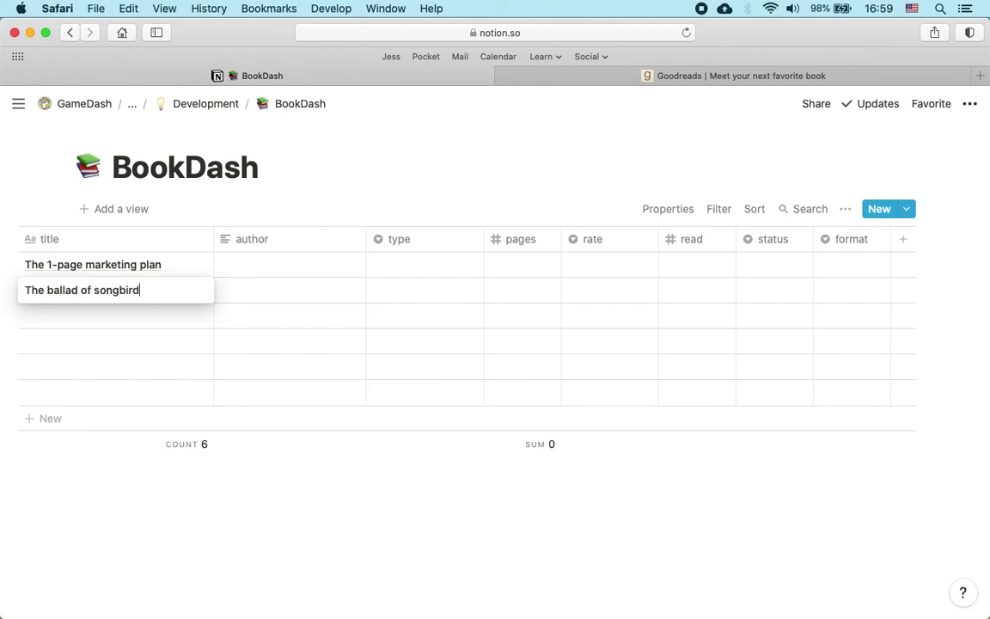
{"action": "type", "text": "s and snakes"}
{"action": "key", "text": "Tab"}
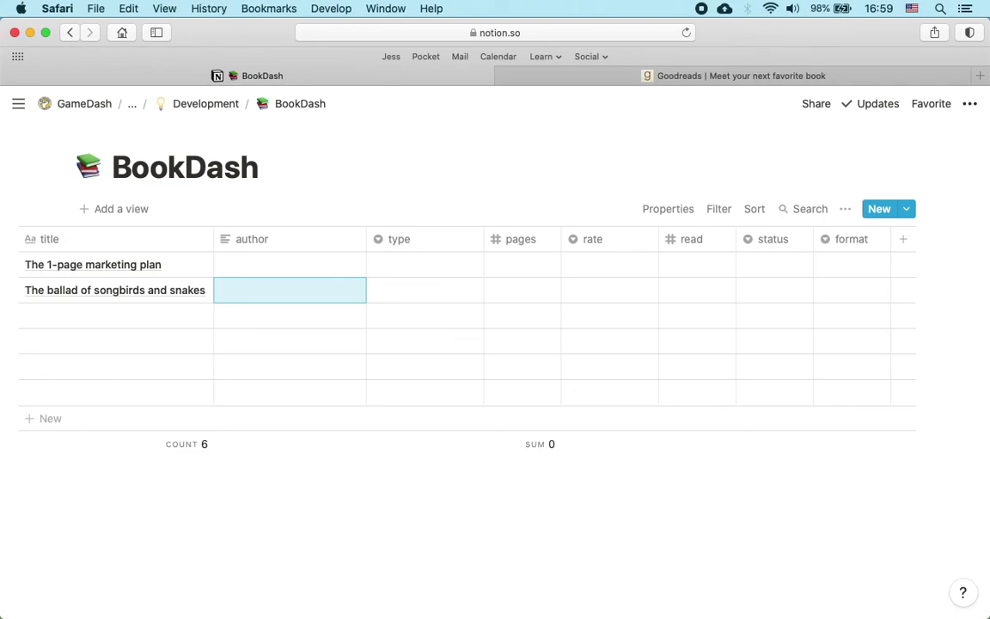
- Enter "Susan Collins" as the author of The ballad of songbirds and snakes
{"action": "type", "text": "Su"}
{"action": "type", "text": "zan"}
{"action": "key", "text": "BackSpace"}
{"action": "key", "text": "BackSpace"}
{"action": "key", "text": "BackSpace"}
{"action": "type", "text": "san"}
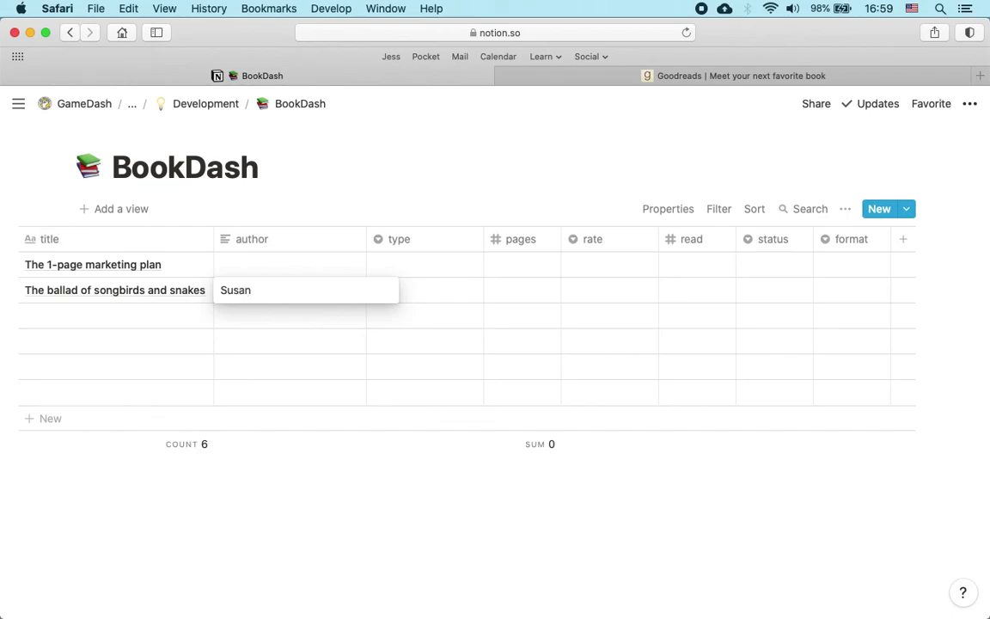
{"action": "type", "text": " Collin"}
{"action": "type", "text": "s"}
{"action": "key", "text": "Return"}
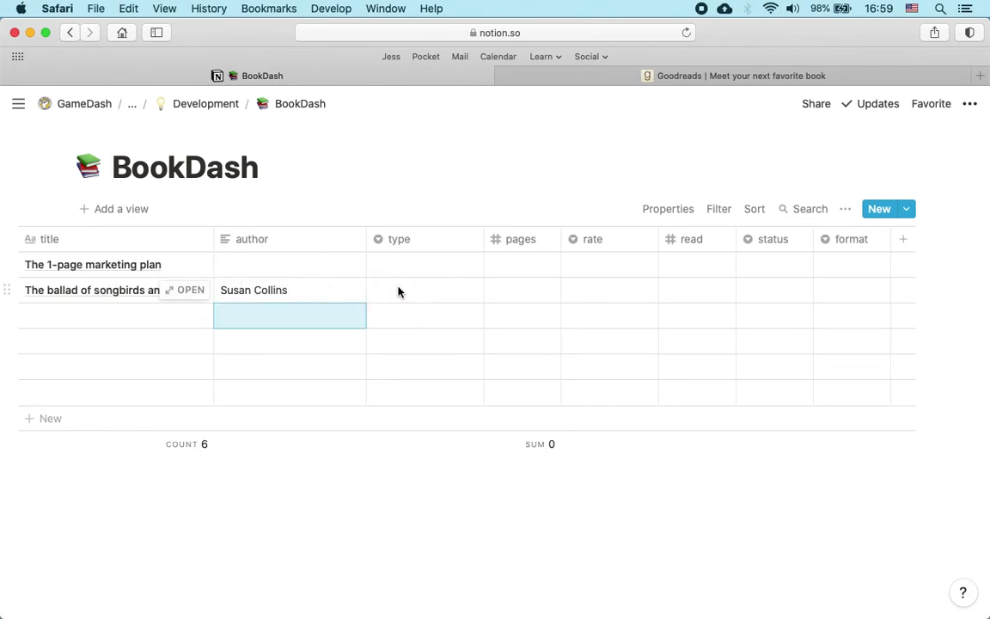
{"action": "scroll", "coordinate": [511, 316], "scroll_direction": "left", "scroll_amount": 2}
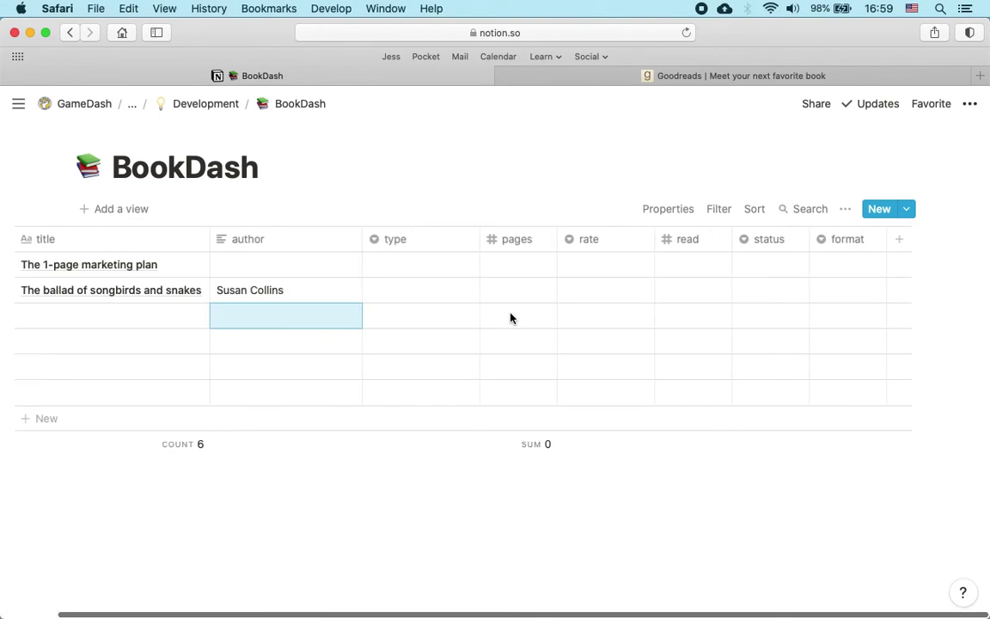
{"action": "scroll", "coordinate": [511, 318], "scroll_direction": "left", "scroll_amount": 3}
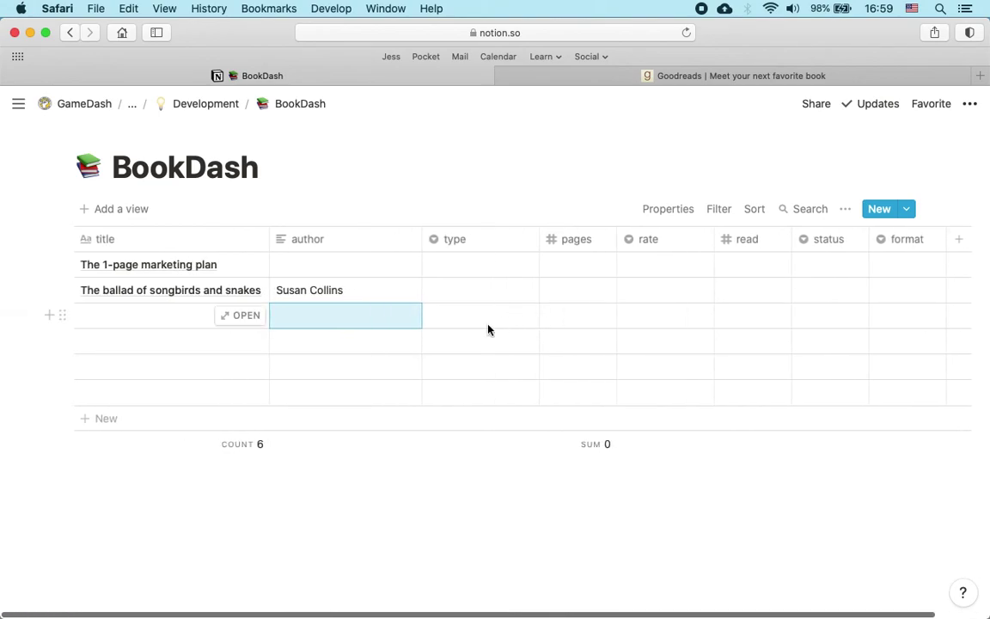
{"action": "scroll", "coordinate": [477, 336], "scroll_direction": "right", "scroll_amount": 3}
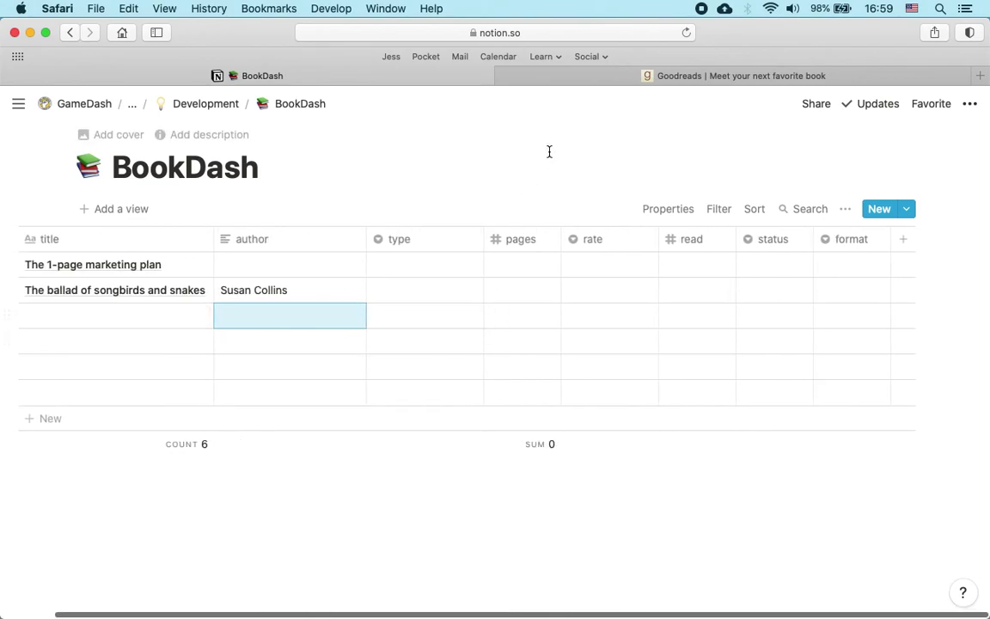
{"action": "left_click", "coordinate": [263, 172]}
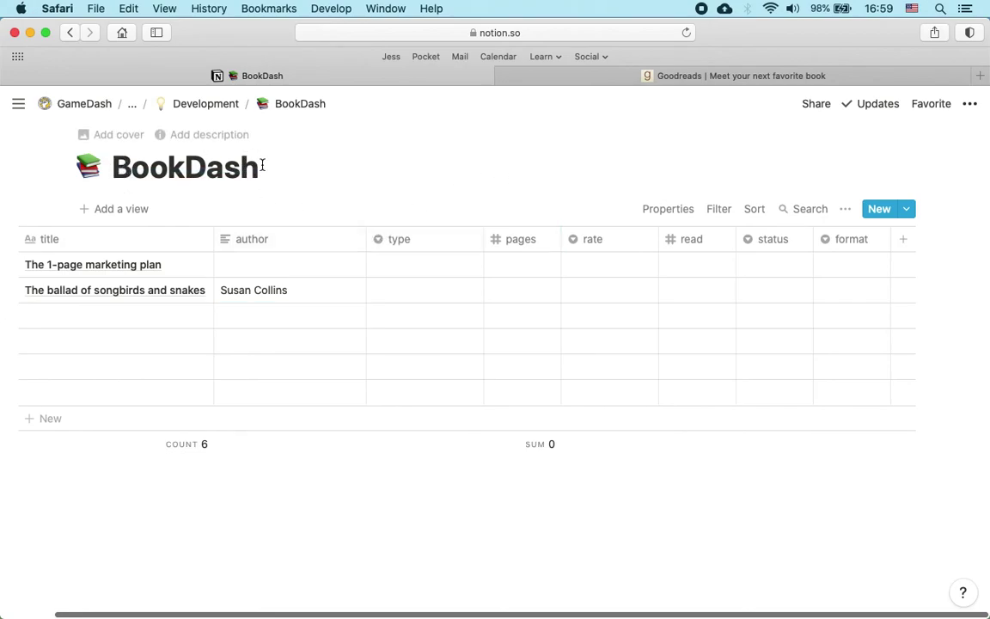
{"action": "double_click", "coordinate": [218, 162]}
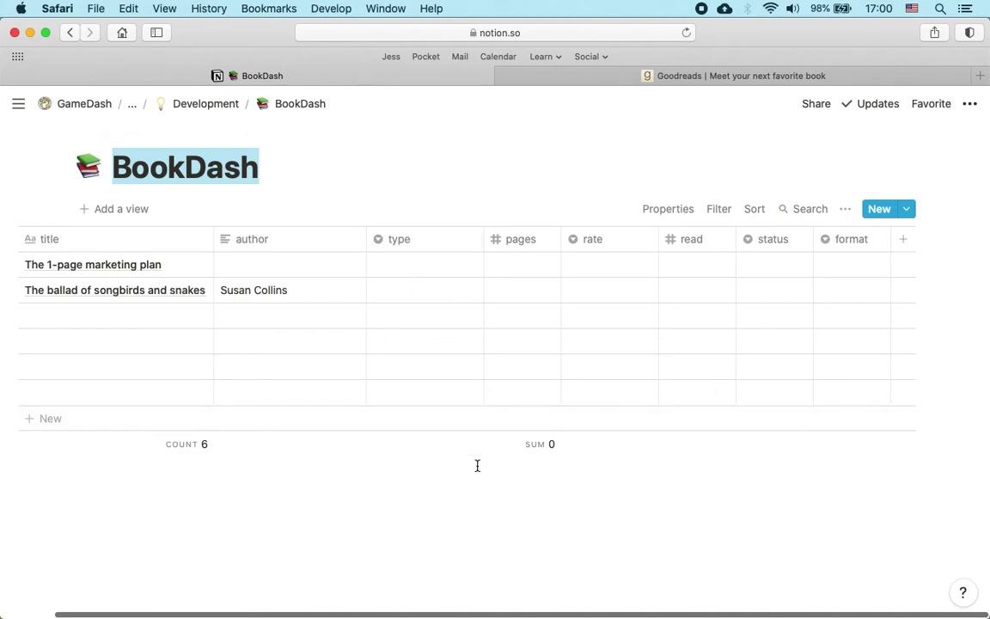
{"action": "scroll", "coordinate": [391, 309], "scroll_direction": "left", "scroll_amount": 3}
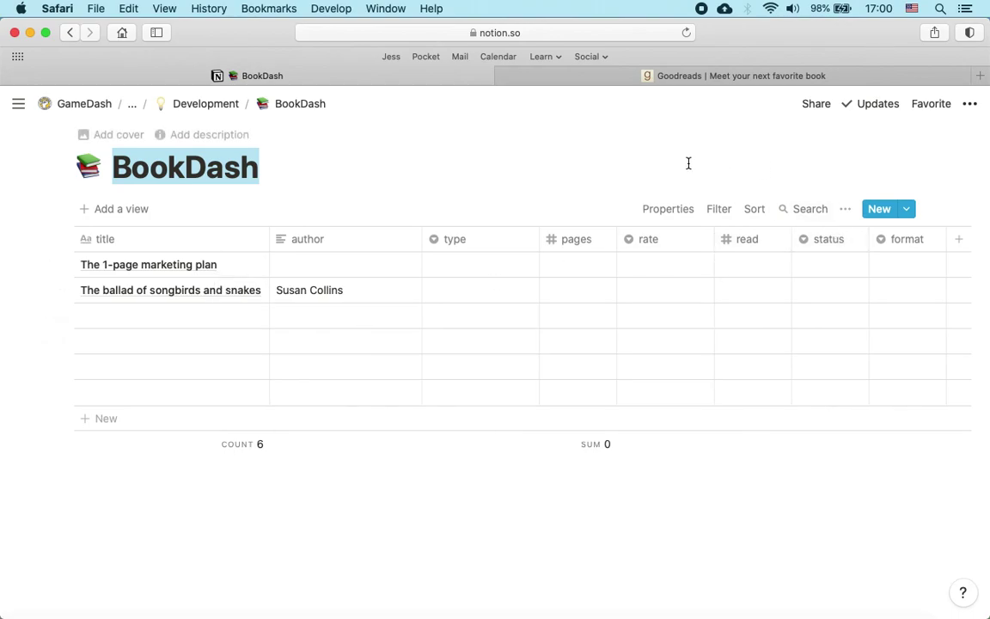
{"action": "left_click", "coordinate": [234, 155]}
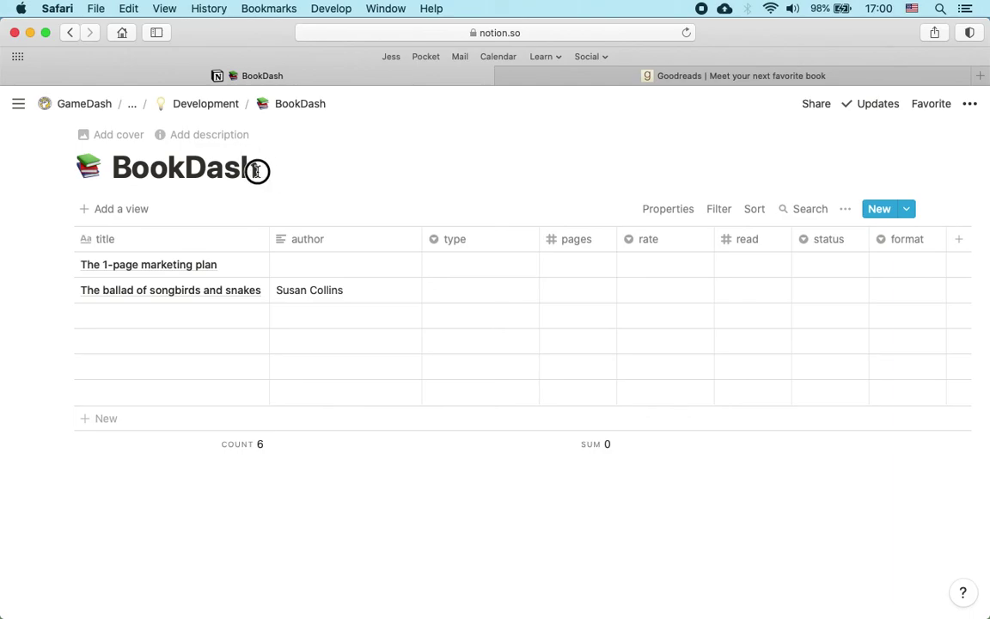
{"action": "double_click", "coordinate": [214, 163]}
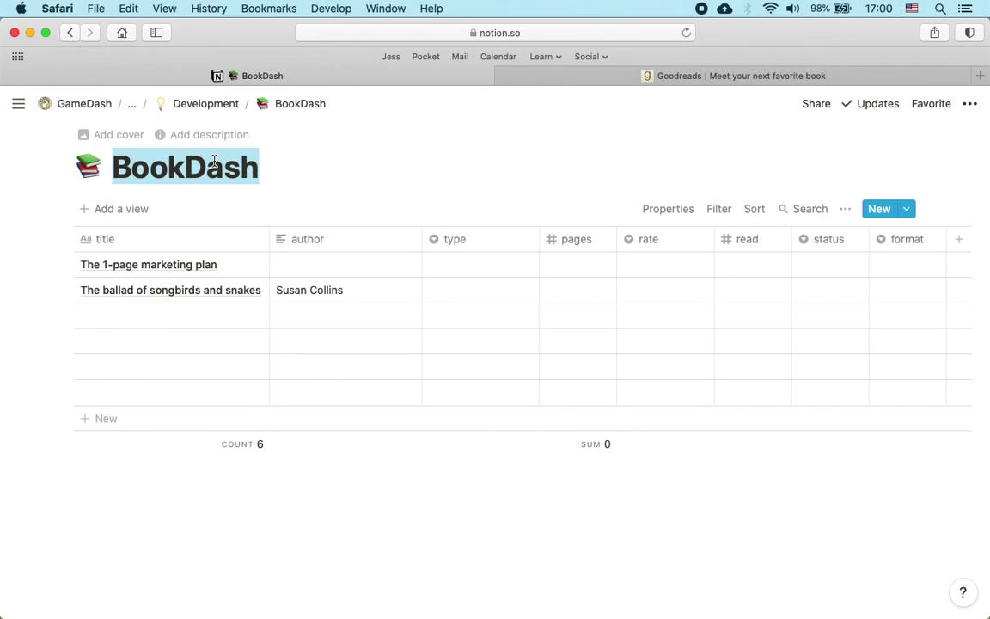
{"action": "scroll", "coordinate": [340, 425], "scroll_direction": "right", "scroll_amount": 2}
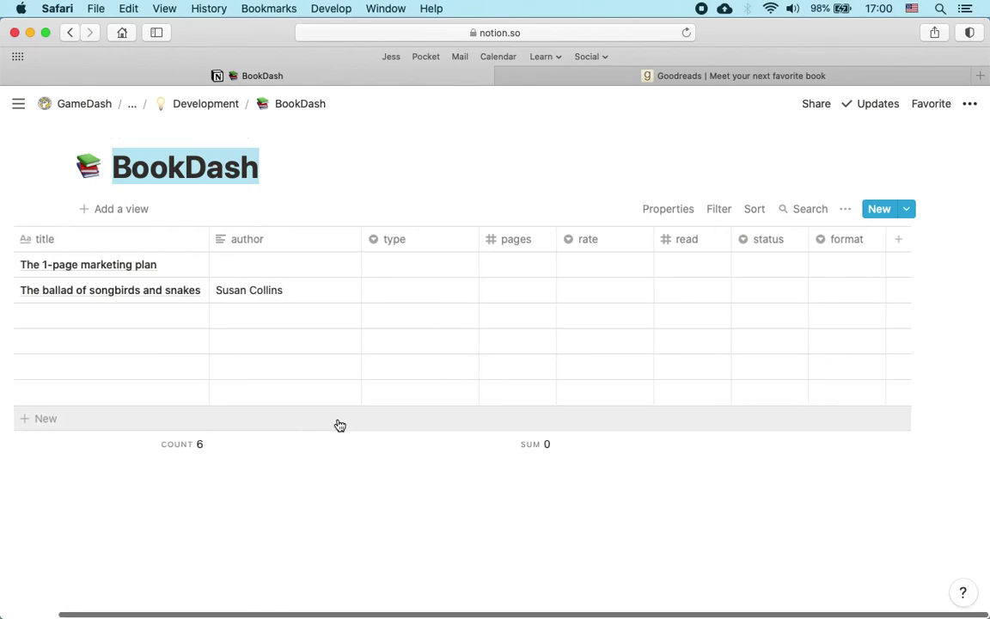
{"action": "scroll", "coordinate": [419, 352], "scroll_direction": "left", "scroll_amount": 2}
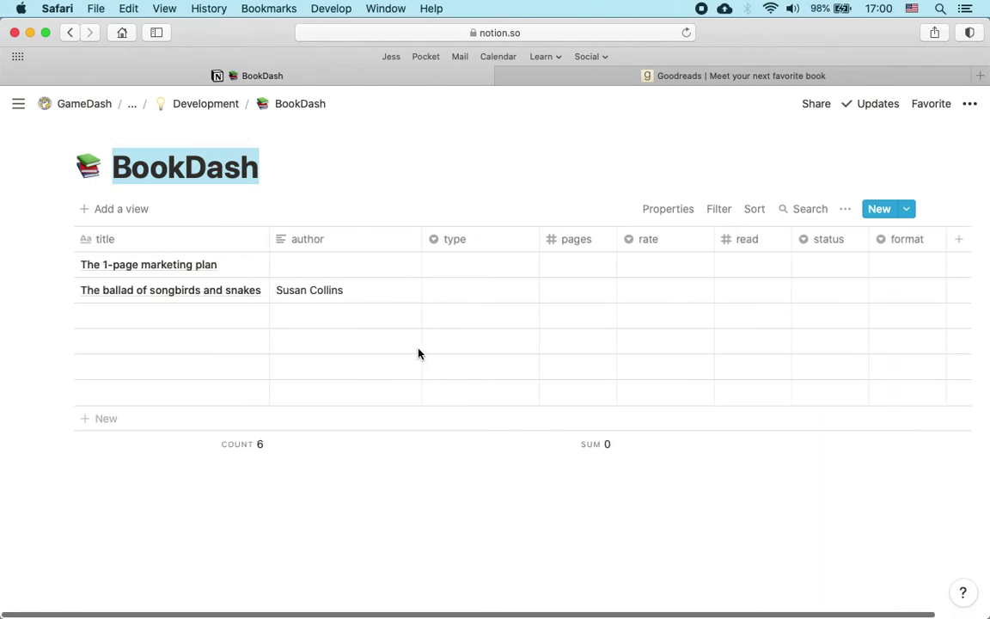